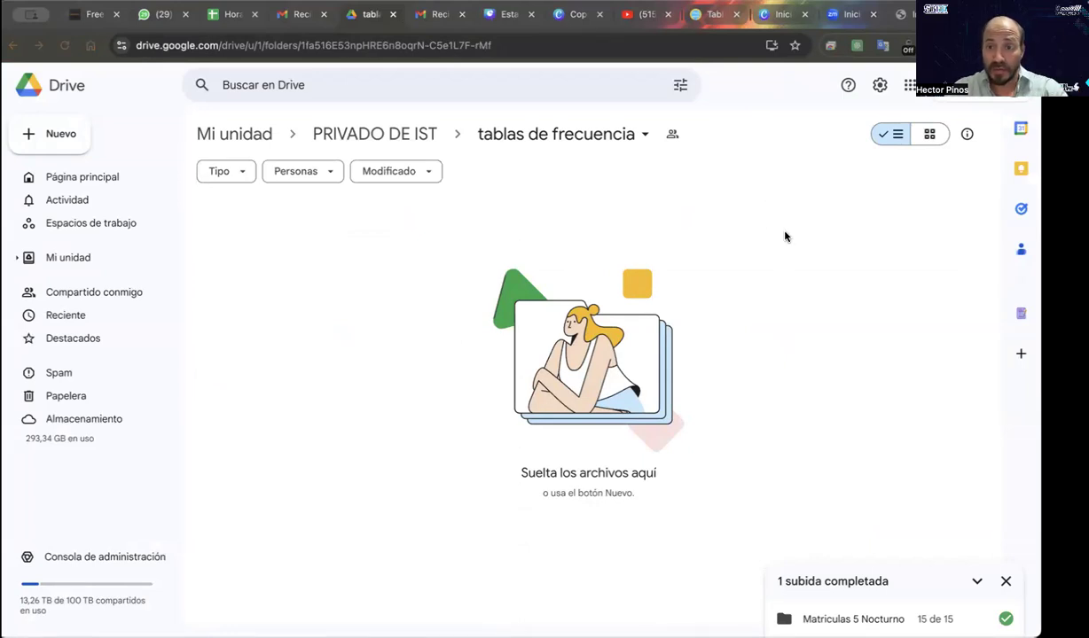
# Upload Ejercicio-2.xlsx into the Drive folder "tablas de frecuencia" and open it as a spreadsheet
pyautogui.moveTo(761, 210); pyautogui.dragTo(472, 354)
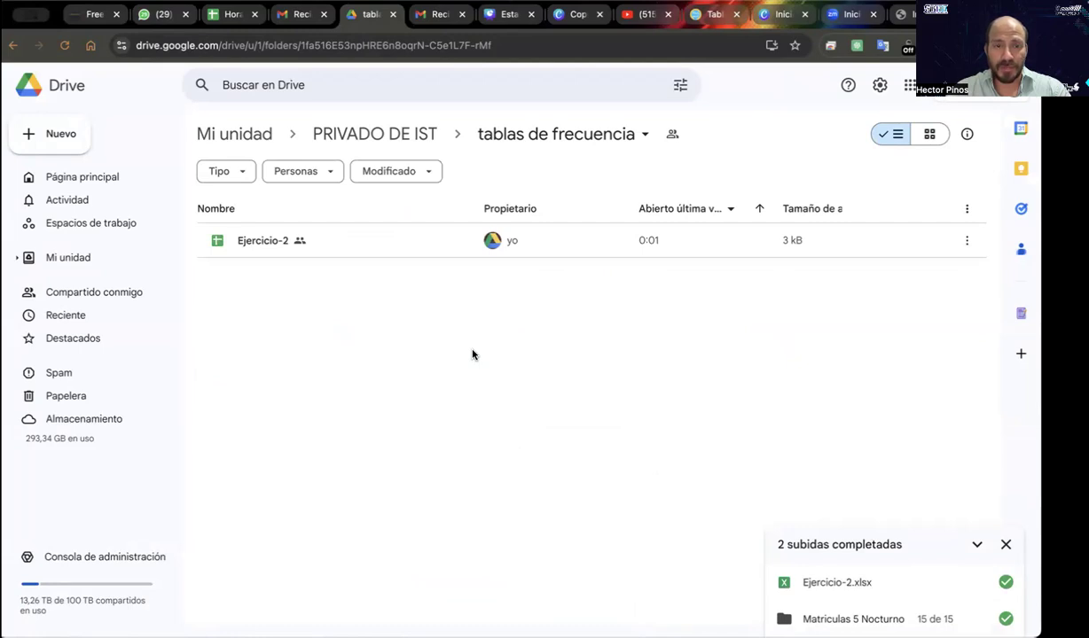
pyautogui.doubleClick(352, 250)
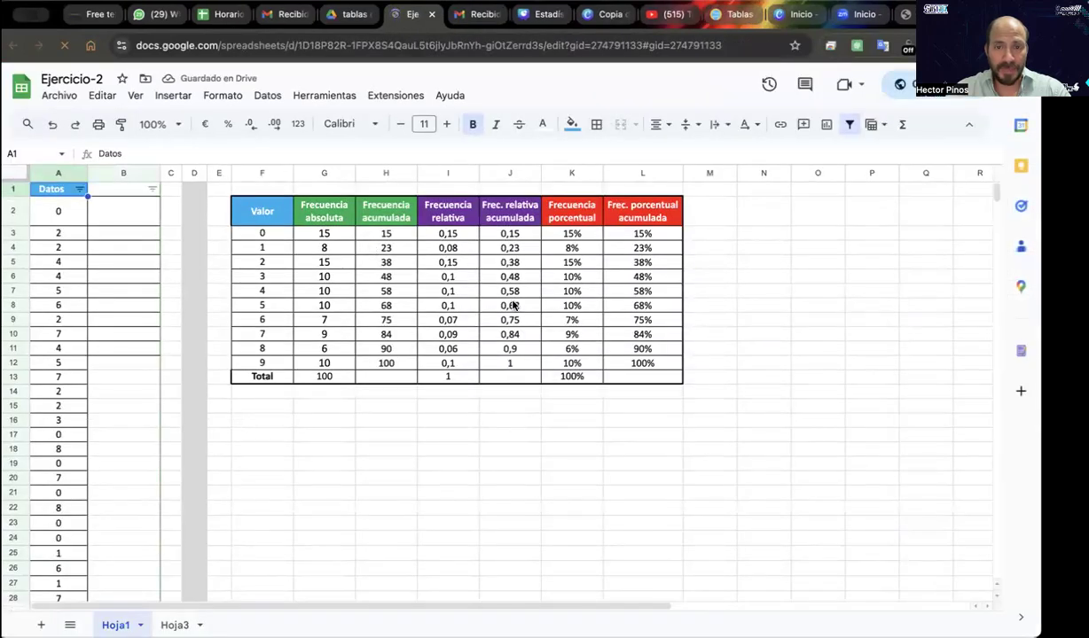
# Fit the Valor column's width to its contents, and widen the column back to about its former width
pyautogui.doubleClick(293, 173)
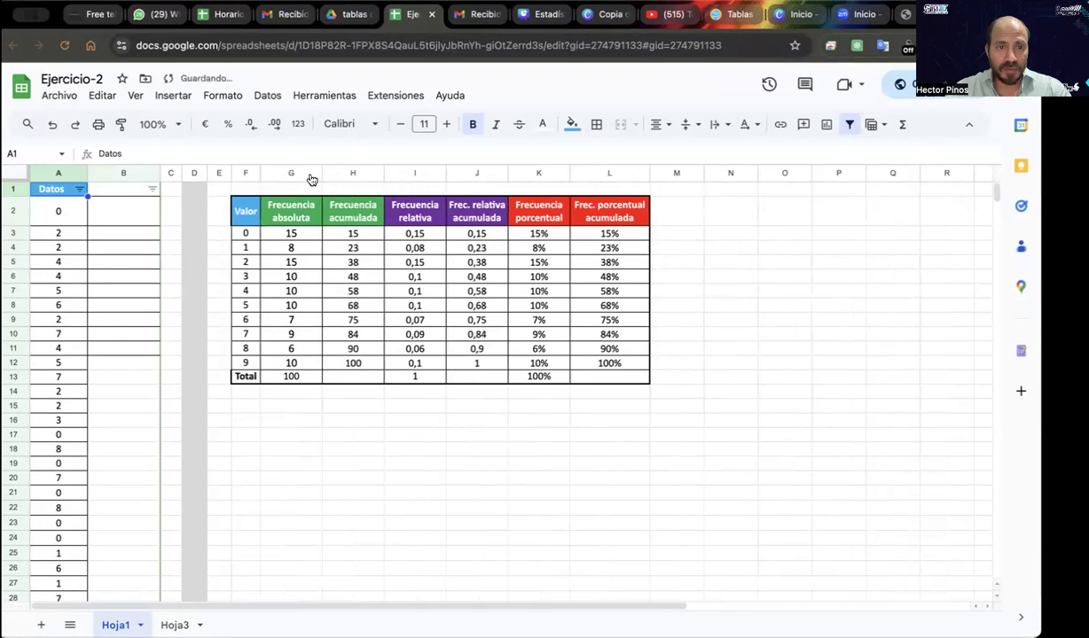
pyautogui.moveTo(261, 173); pyautogui.dragTo(293, 173)
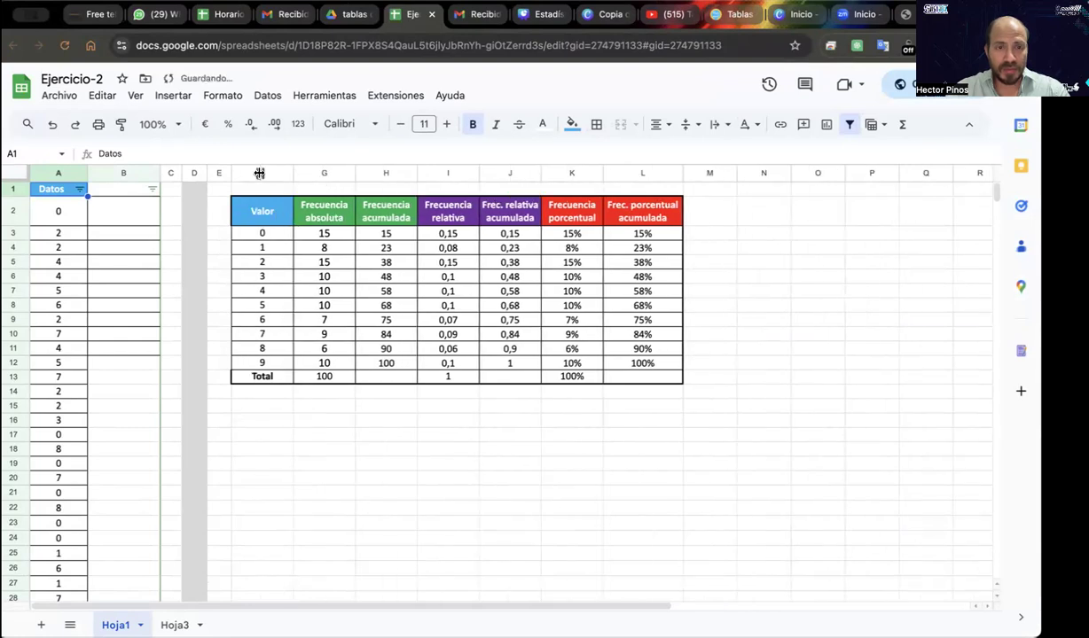
# Examine the completed frequency table on Hoja1 up close, from its headers down to the Total row
pyautogui.scroll(5, 441, 302)
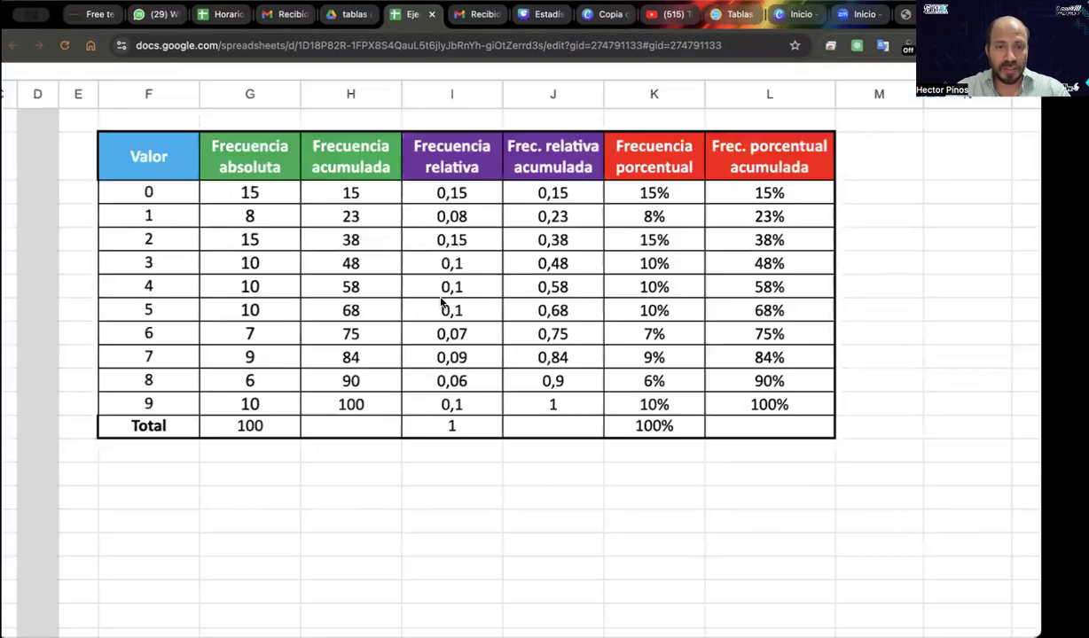
pyautogui.scroll(-5, 441, 302)
pyautogui.scroll(5, 441, 302)
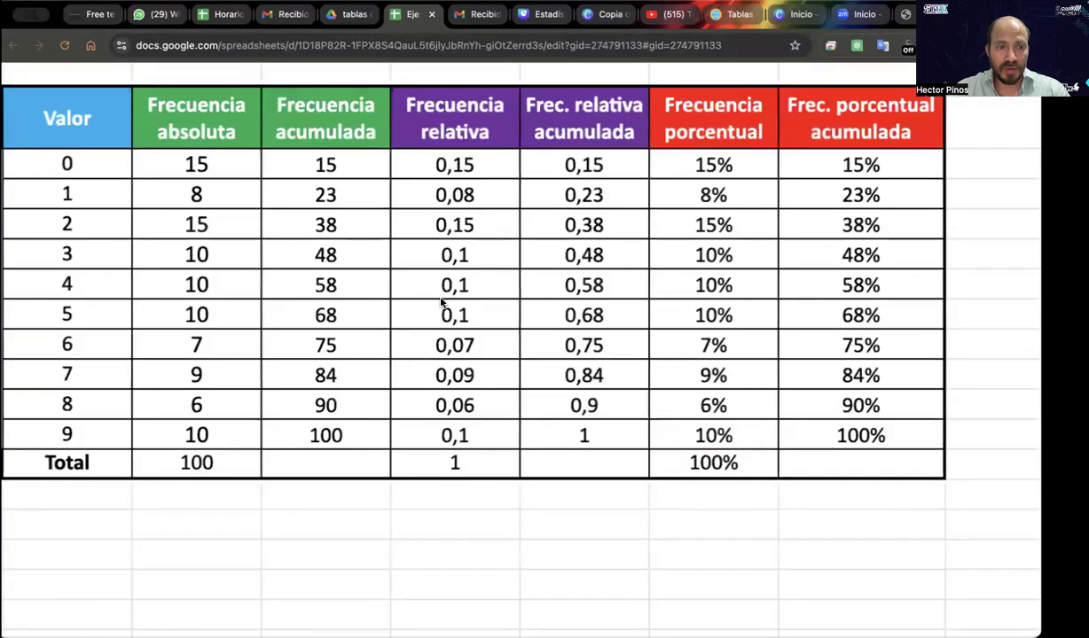
pyautogui.scroll(-5, 441, 302)
pyautogui.scroll(-2, 442, 302)
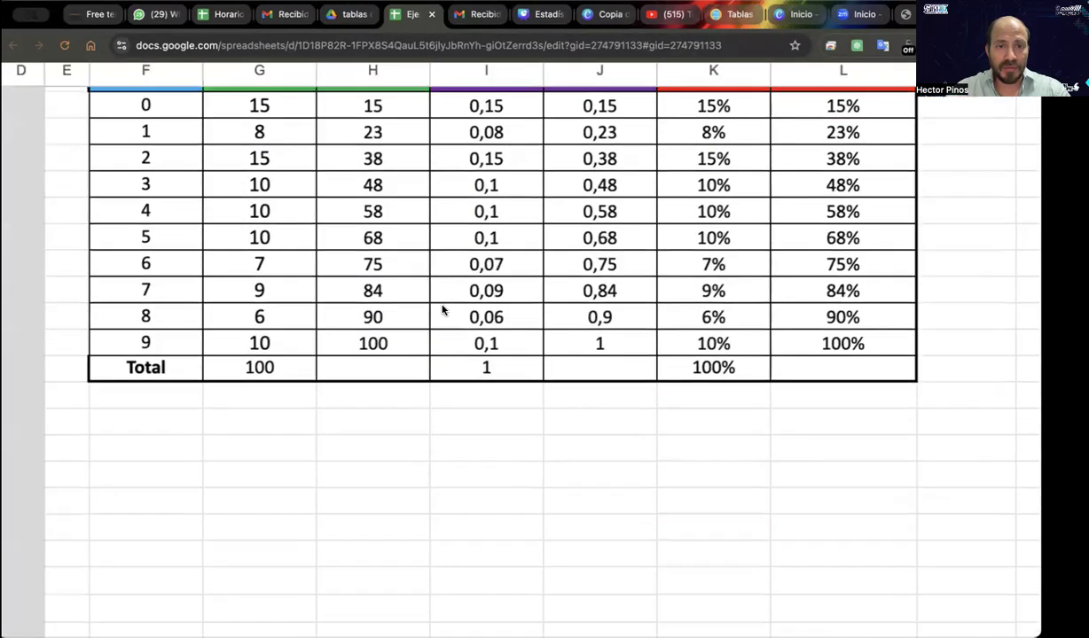
pyautogui.scroll(-5, 442, 308)
pyautogui.scroll(2, 443, 314)
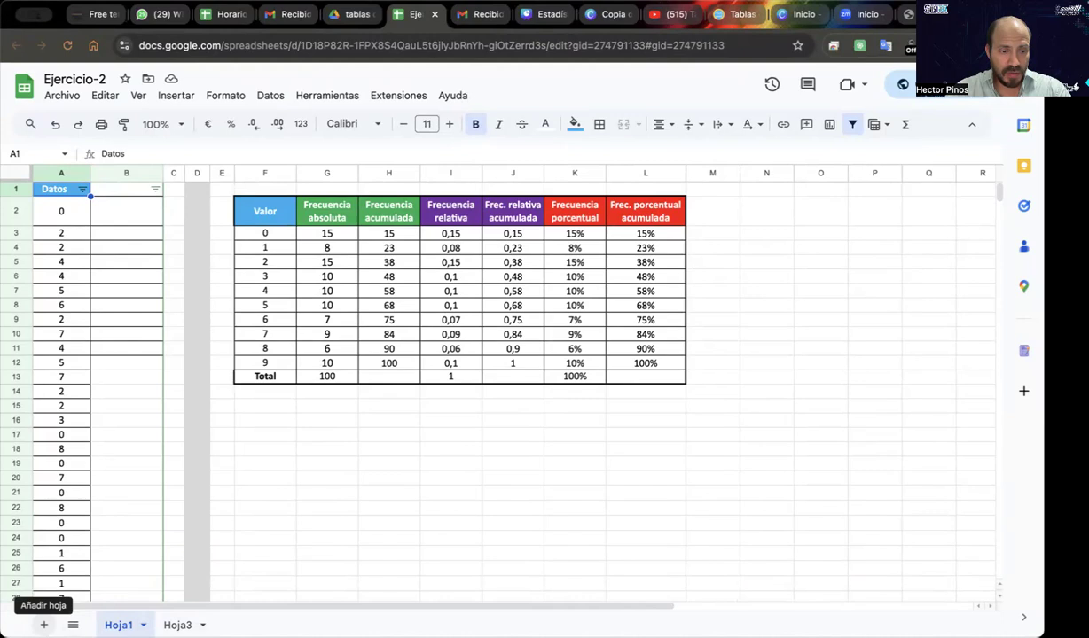
# Add a new blank sheet to the workbook and return to Hoja1
pyautogui.click(43, 625)
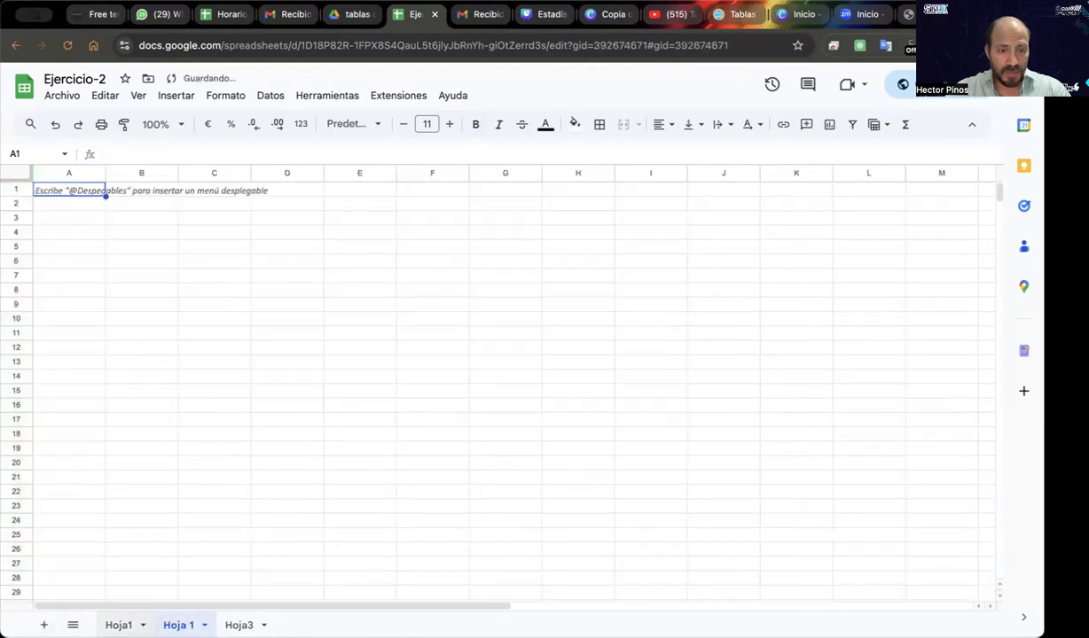
pyautogui.click(118, 625)
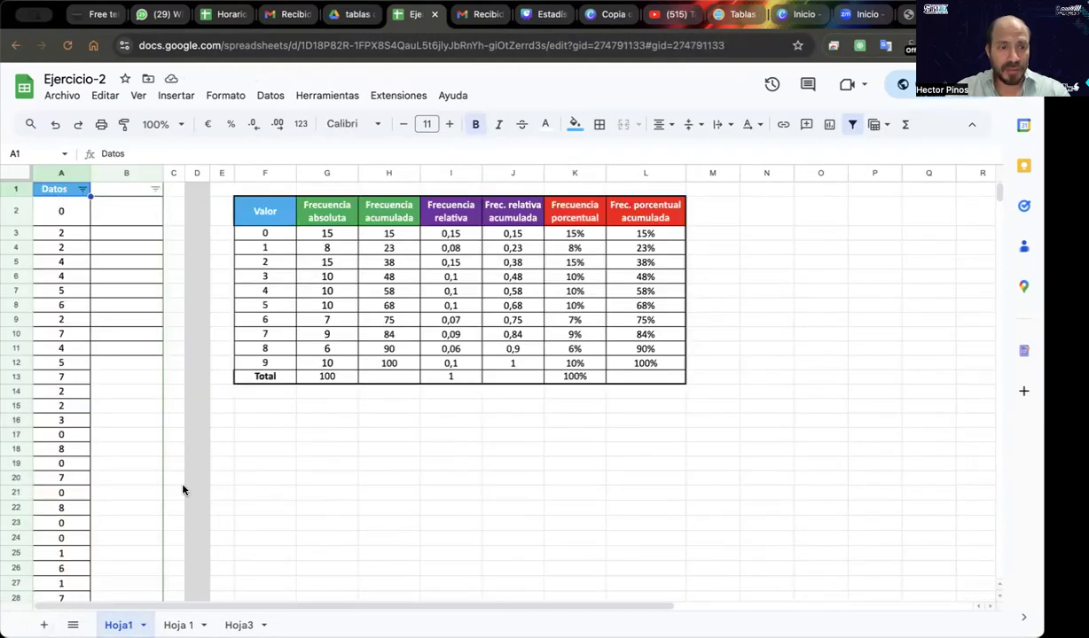
# Review the Datos column on Hoja1 and the tables on Hoja3, and inspect the formula in Hoja1's cell G3
pyautogui.scroll(-5, 182, 490)
pyautogui.scroll(-6, 182, 490)
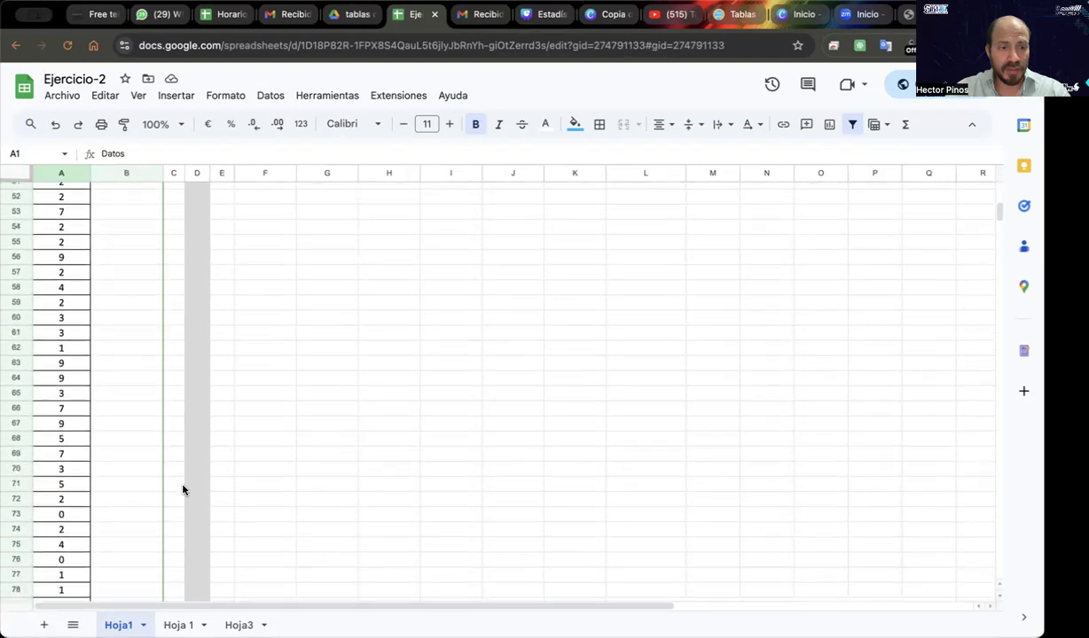
pyautogui.click(178, 625)
pyautogui.click(238, 625)
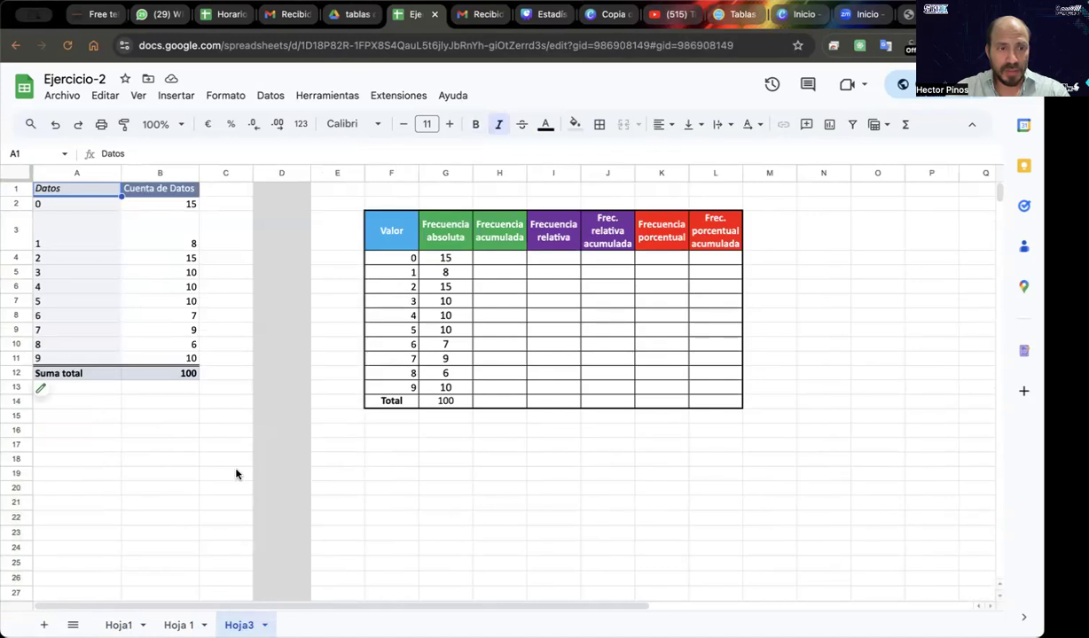
pyautogui.click(111, 622)
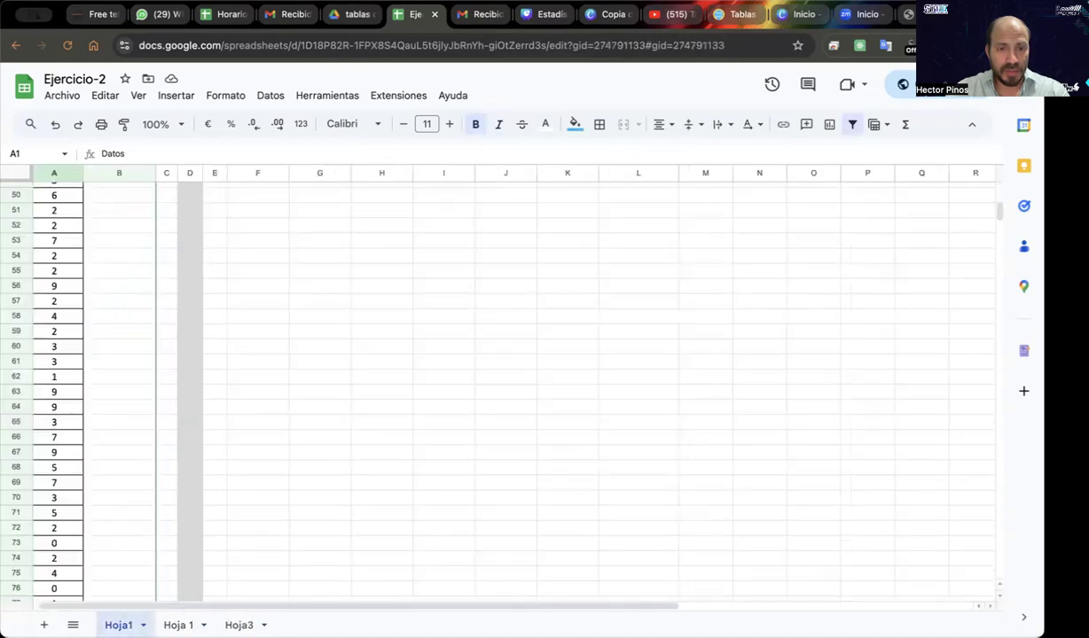
pyautogui.scroll(15, 156, 466)
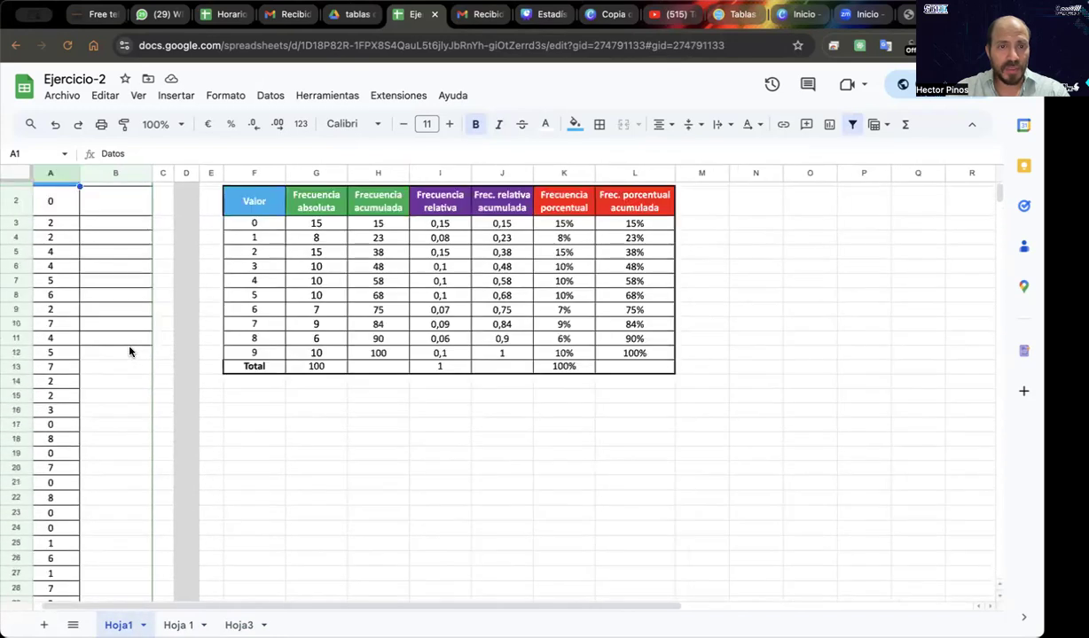
pyautogui.click(319, 234)
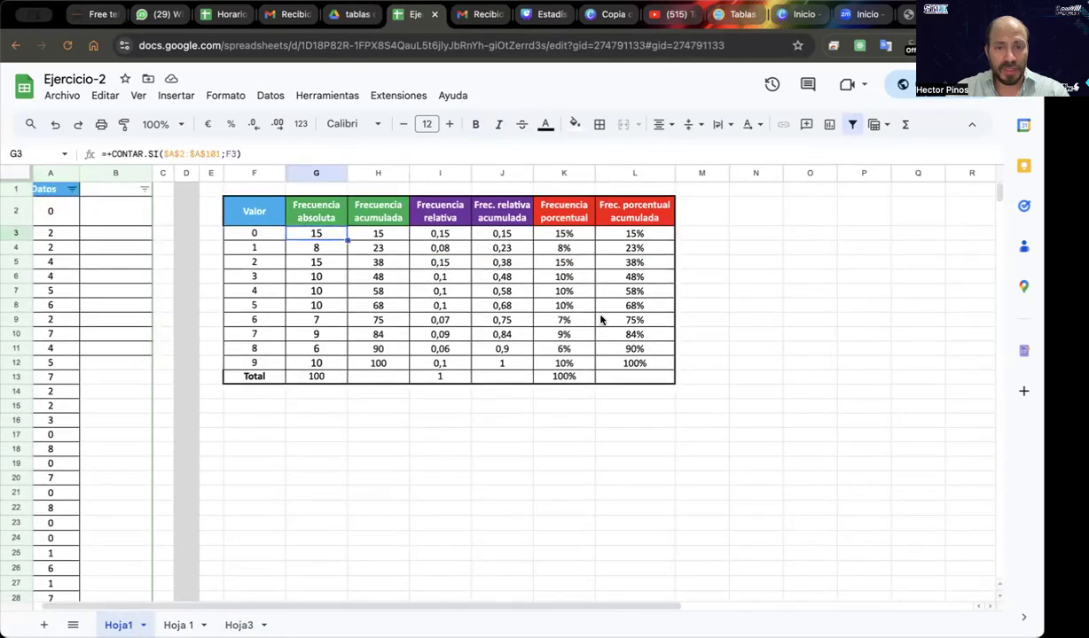
# Duplicate the Hoja1 sheet to get a working copy
pyautogui.click(143, 625)
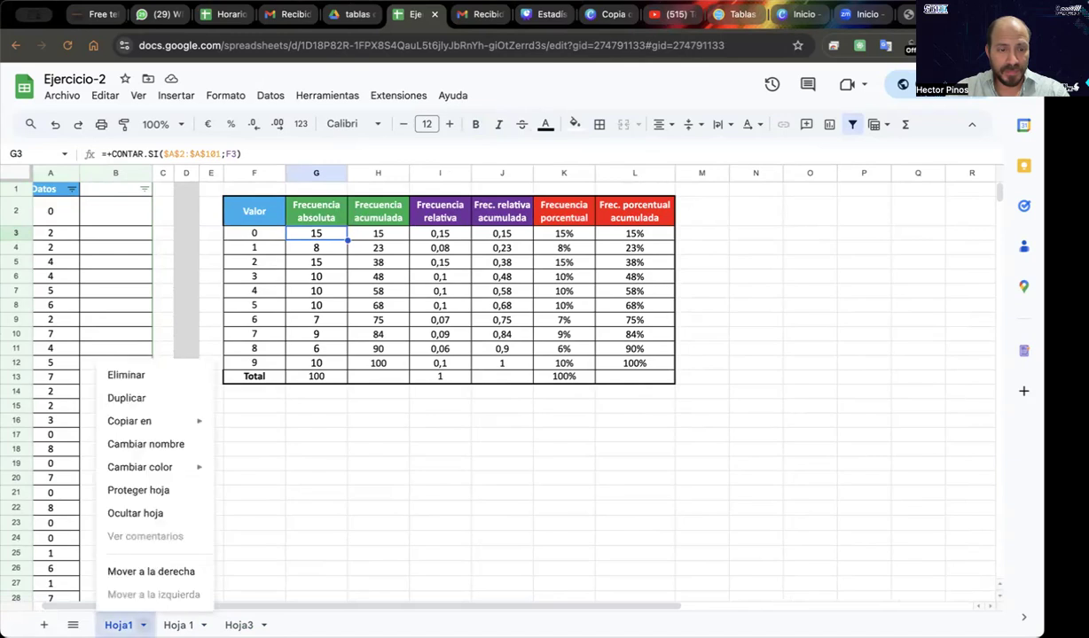
pyautogui.click(149, 397)
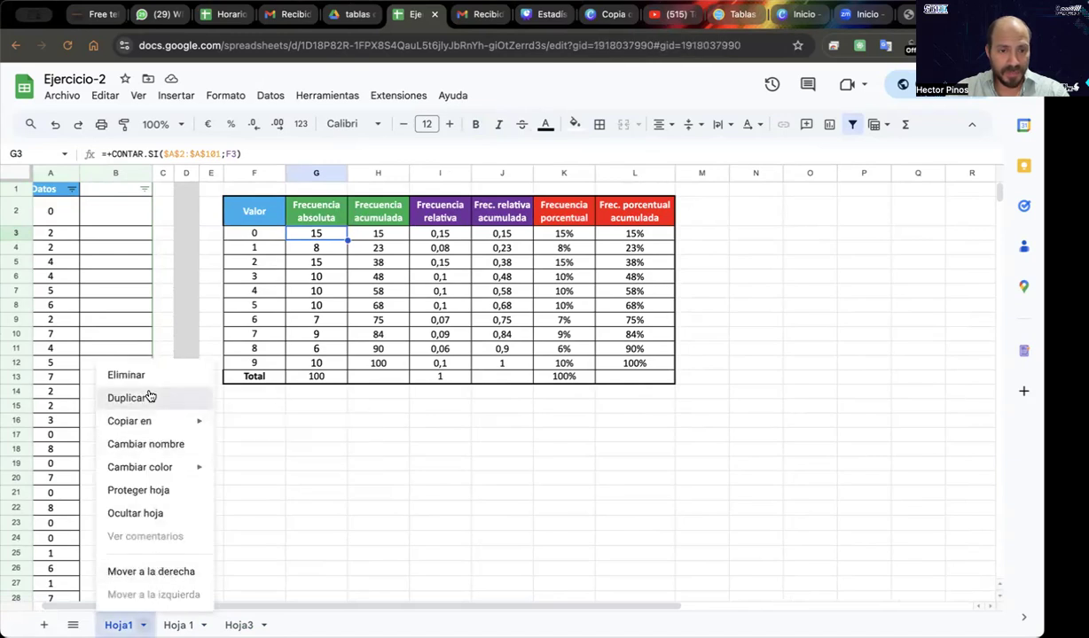
pyautogui.click(149, 397)
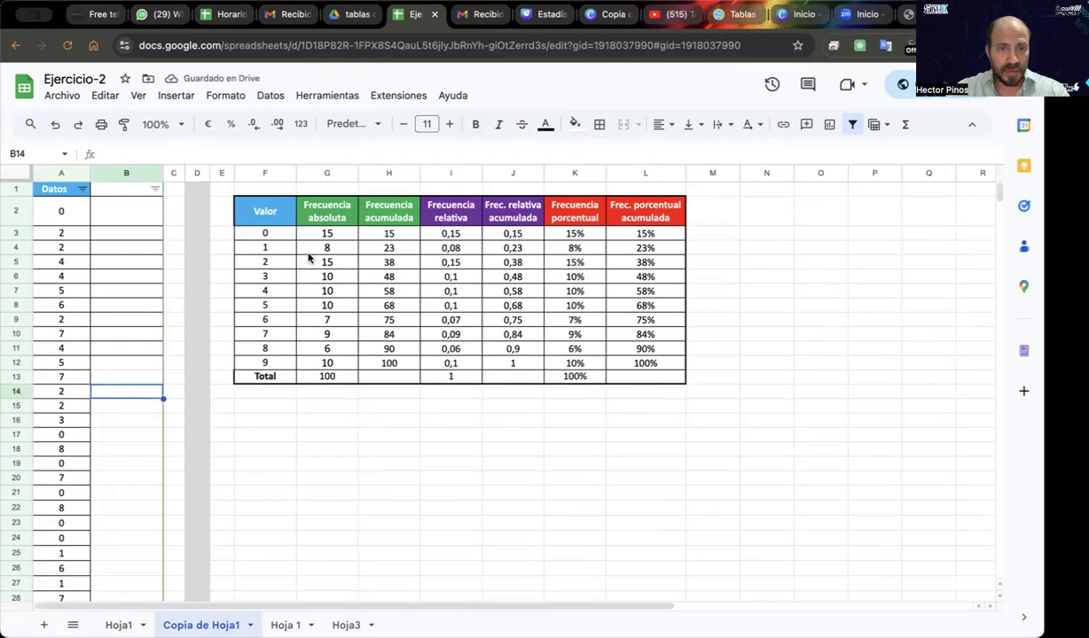
# Clear all frequency results in G3:L13 of the copied sheet's table, keeping the headers and the Valor column
pyautogui.click(327, 235)
pyautogui.keyDown('shift'); pyautogui.click(643, 375); pyautogui.keyUp('shift')
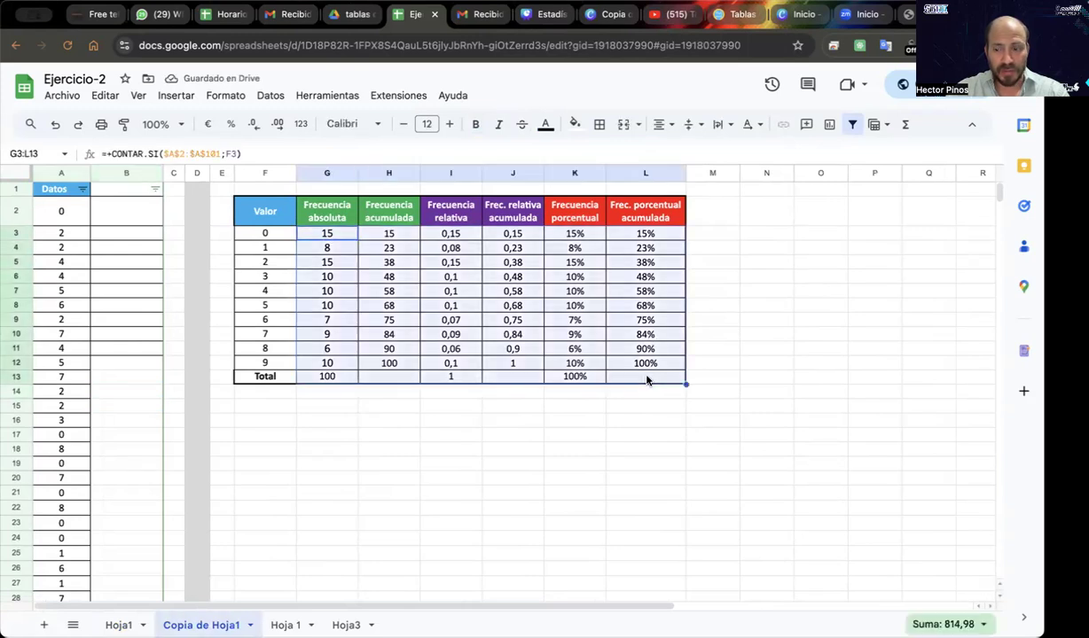
pyautogui.press('Delete')
pyautogui.click(570, 460)
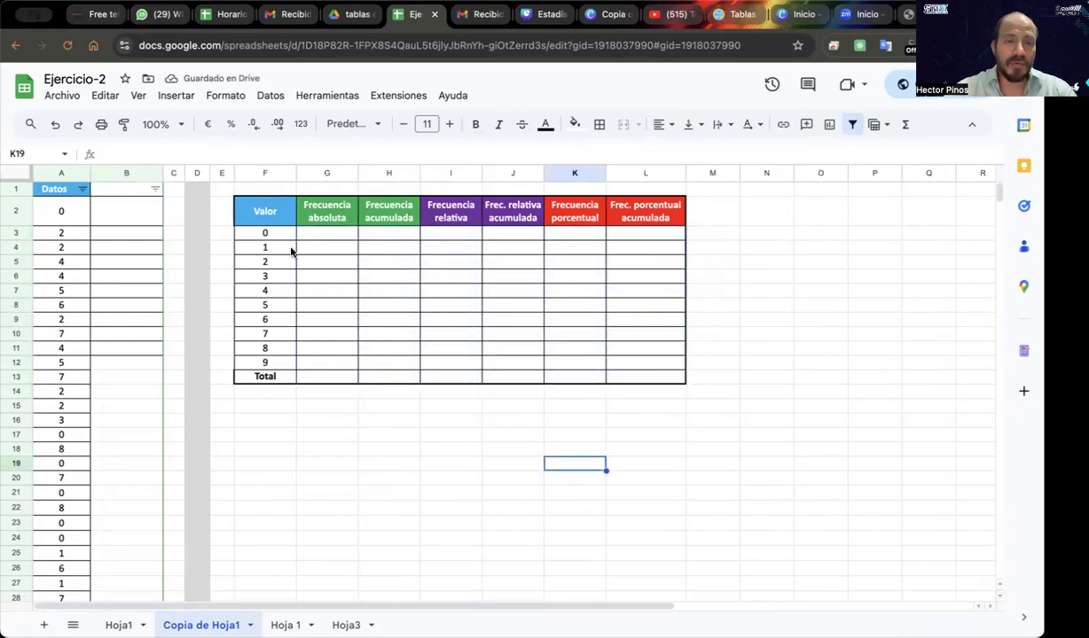
# Clear the listed values 0 to 9 in F3:F12 of the Valor column
pyautogui.click(268, 233)
pyautogui.keyDown('shift'); pyautogui.click(277, 361); pyautogui.keyUp('shift')
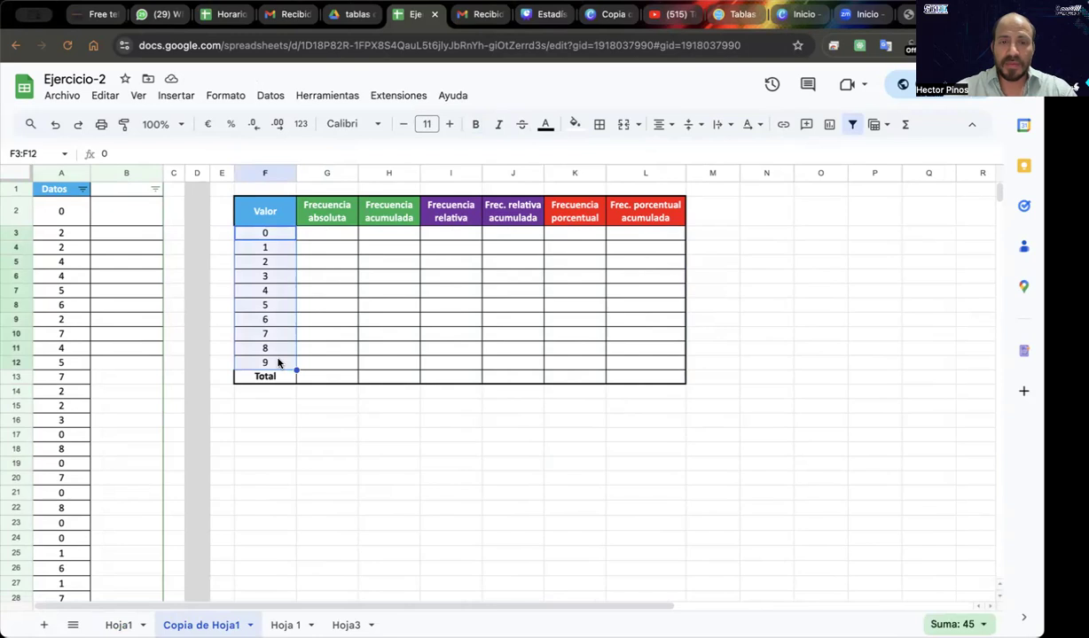
pyautogui.press('Delete')
pyautogui.click(326, 448)
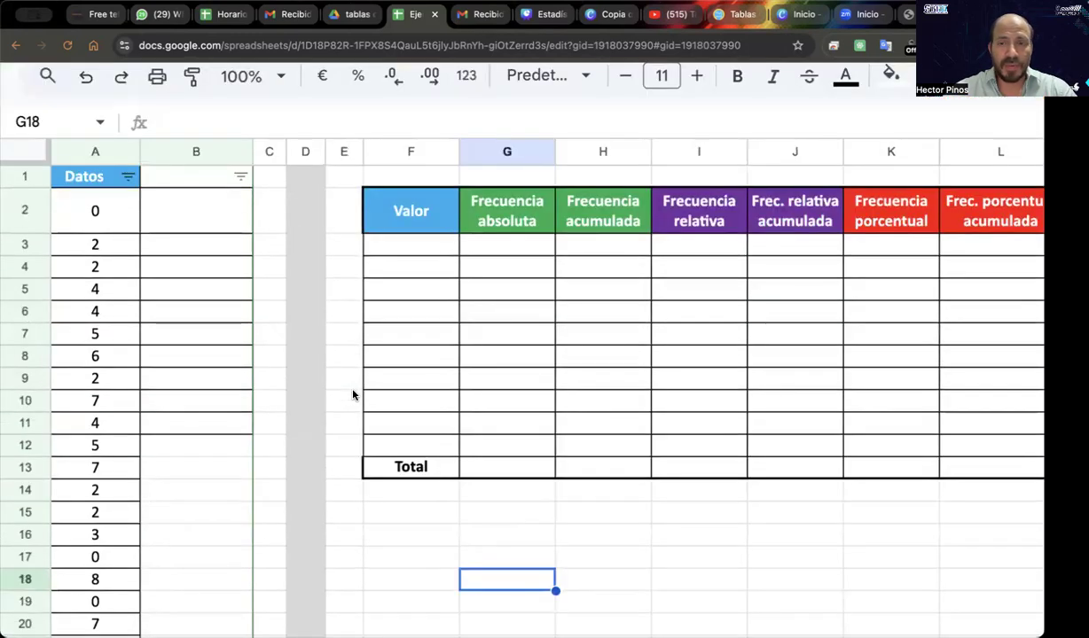
# Examine the headers and the rows of the emptied frequency table on the copied sheet
pyautogui.scroll(-2, 353, 394)
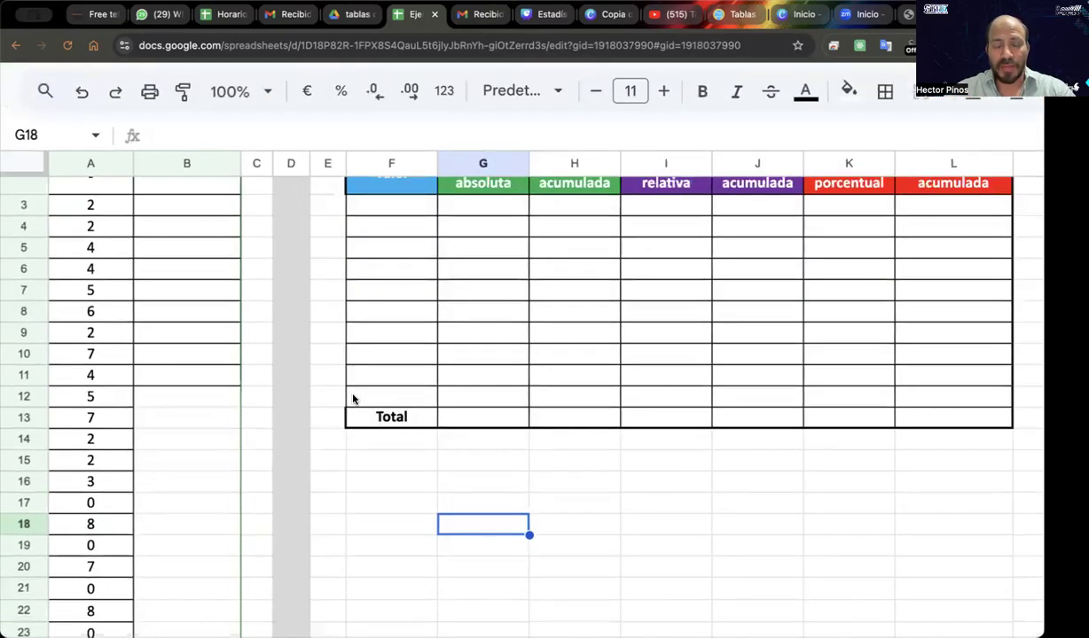
pyautogui.scroll(3, 501, 395)
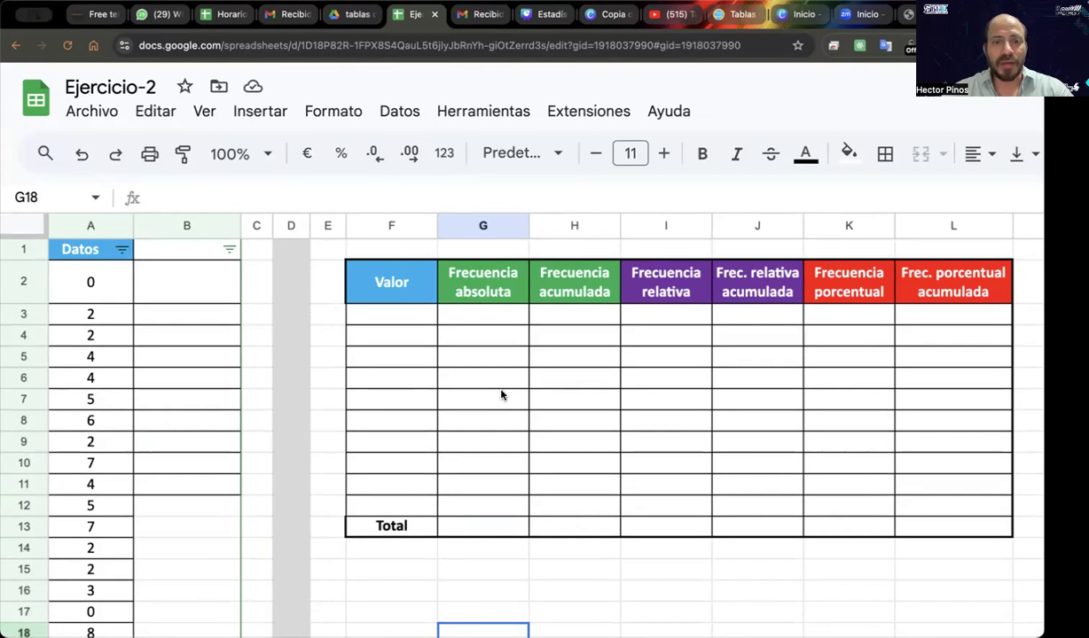
pyautogui.scroll(-2, 448, 408)
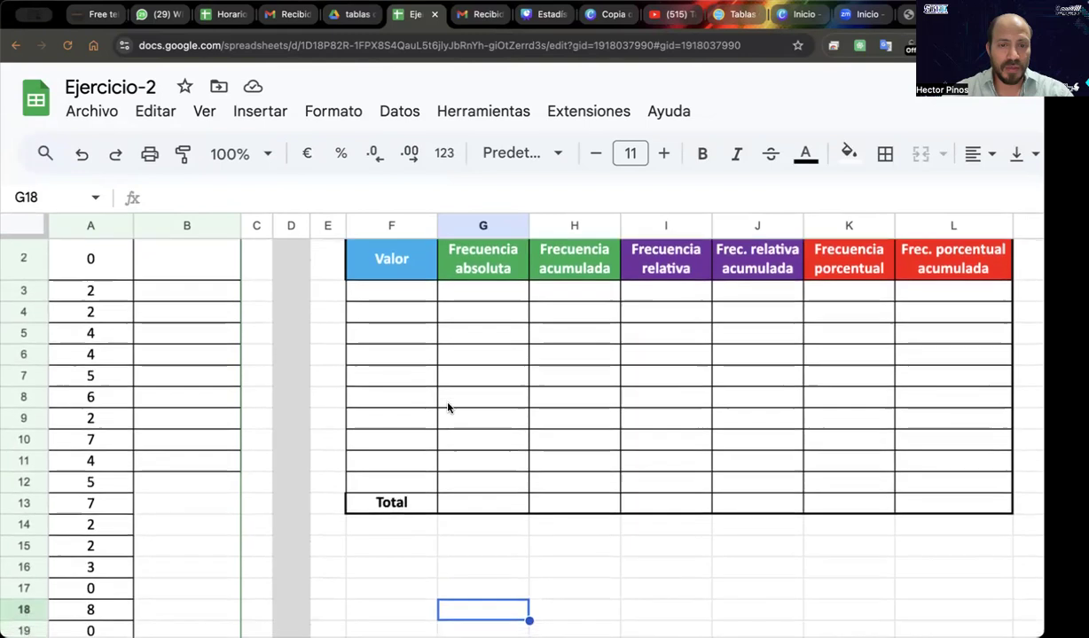
pyautogui.hotkey('ctrl', '-')
pyautogui.hotkey('ctrl', '-')
pyautogui.hotkey('ctrl', '-')
pyautogui.scroll(2, 447, 407)
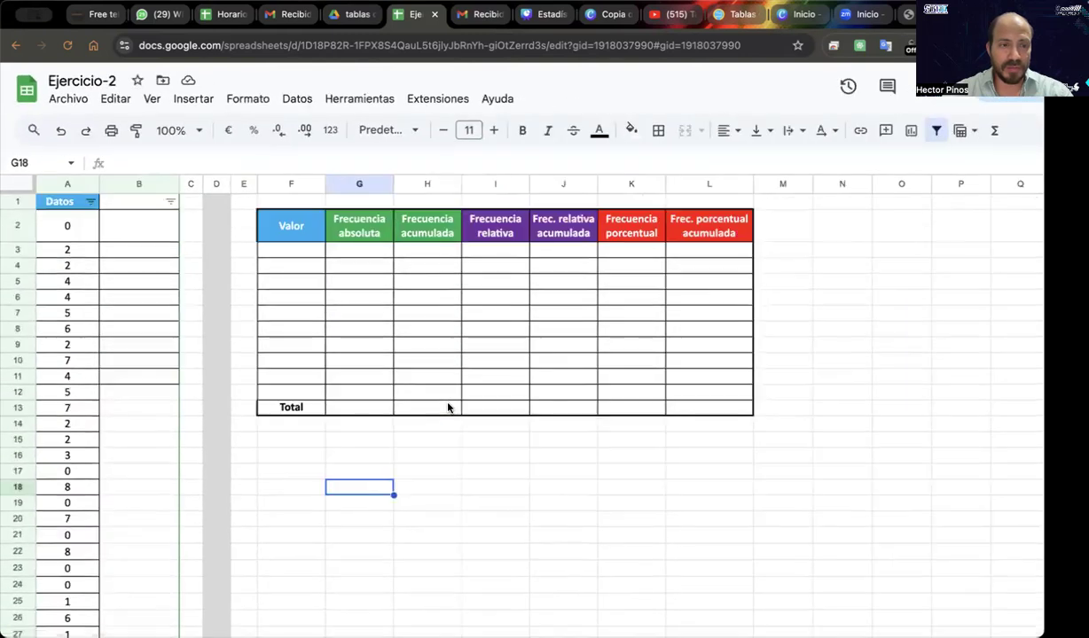
# Look through the raw values of the Datos column from A2 down to the last entry in A101
pyautogui.click(69, 233)
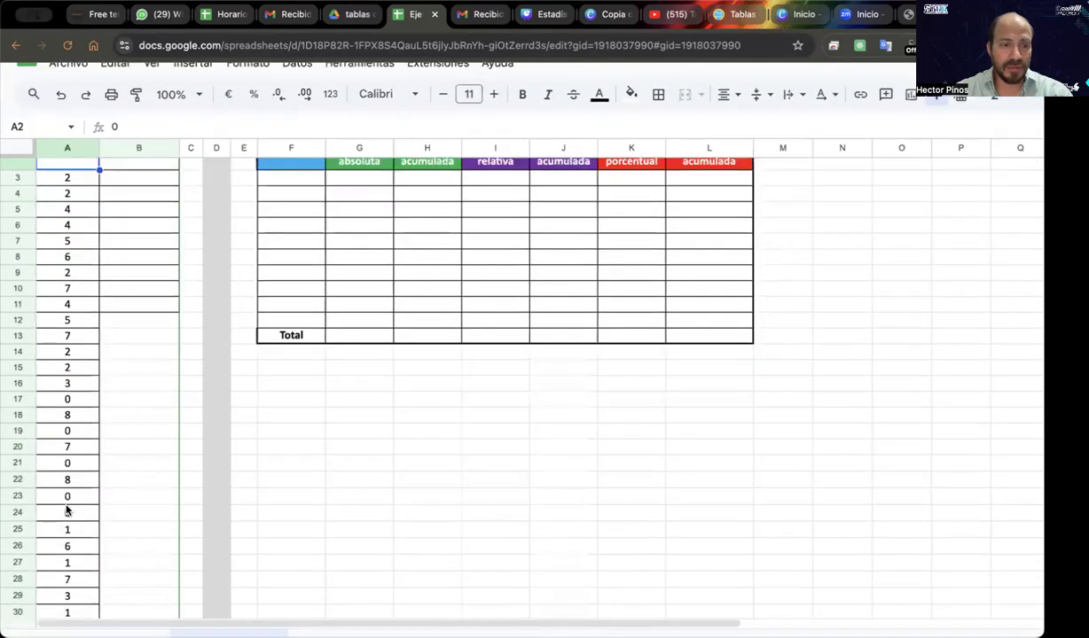
pyautogui.scroll(-15, 64, 500)
pyautogui.scroll(8, 70, 417)
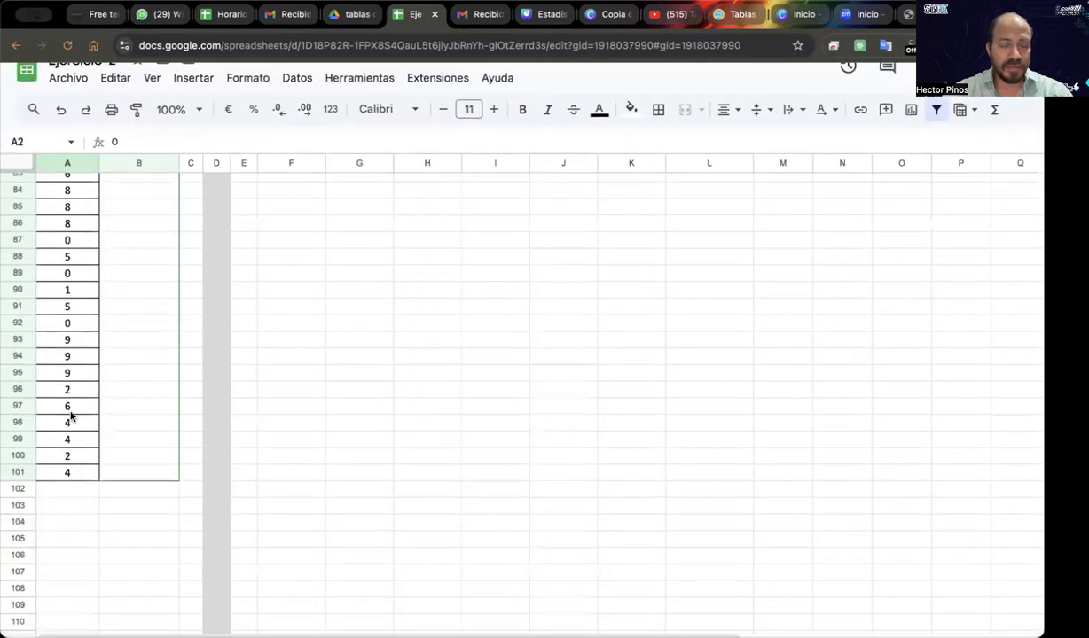
pyautogui.scroll(7, 68, 415)
pyautogui.scroll(-8, 68, 415)
pyautogui.scroll(-5, 68, 415)
pyautogui.scroll(15, 68, 414)
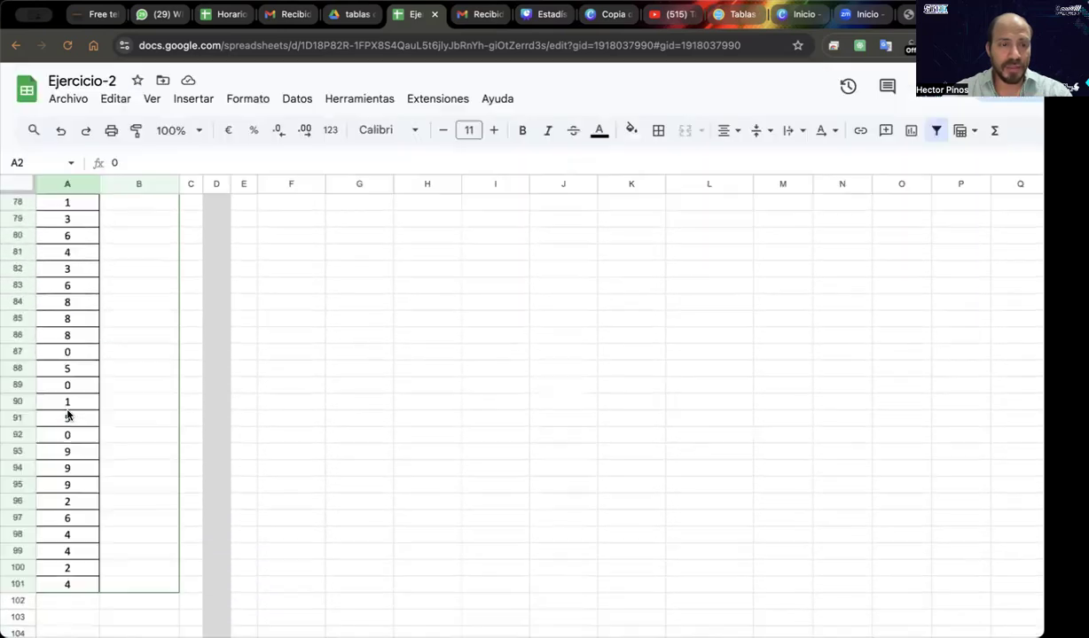
pyautogui.scroll(1, 68, 414)
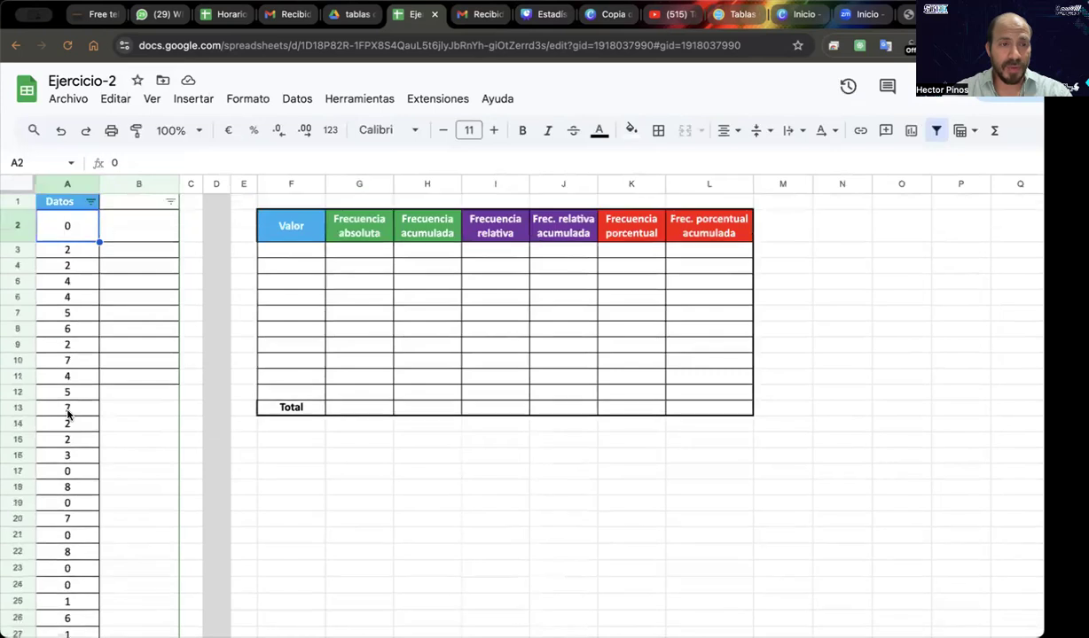
pyautogui.scroll(-7, 67, 414)
pyautogui.scroll(-10, 67, 414)
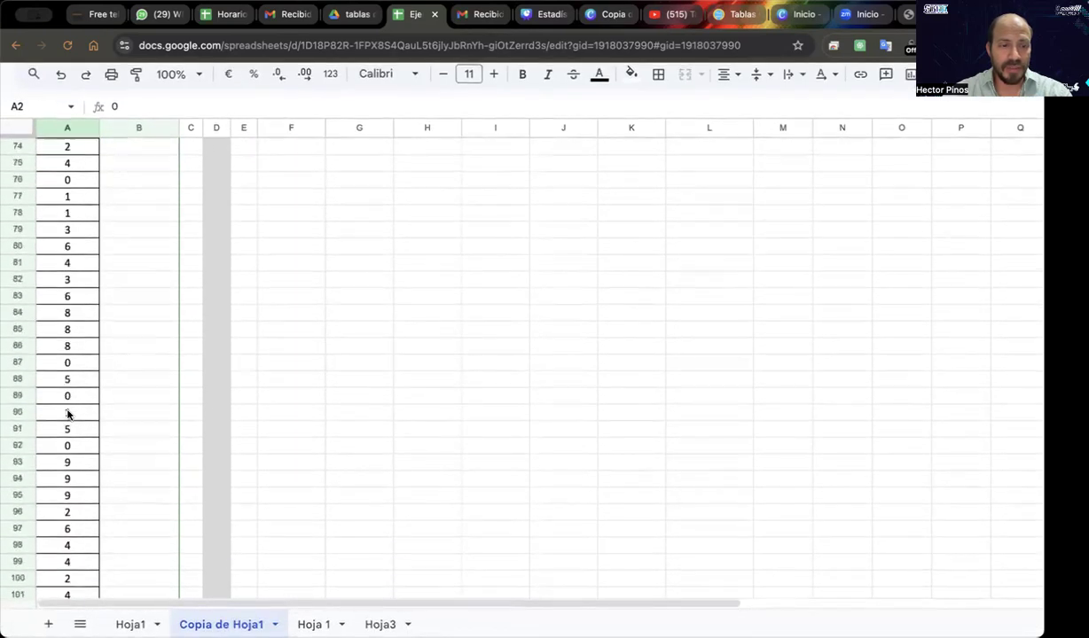
pyautogui.scroll(18, 68, 337)
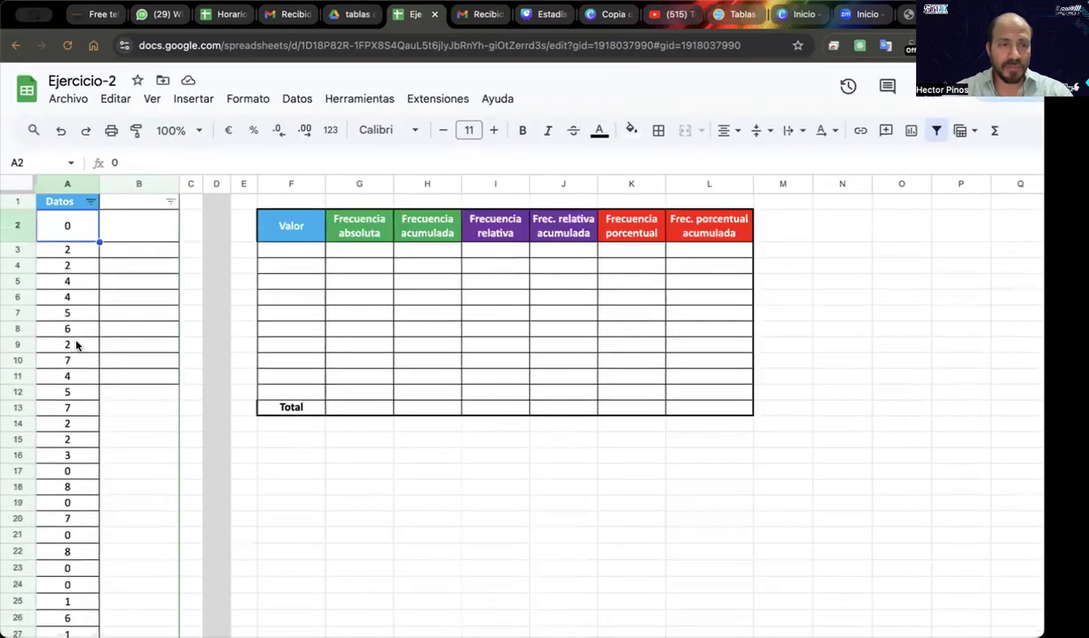
pyautogui.click(158, 325)
pyautogui.click(88, 228)
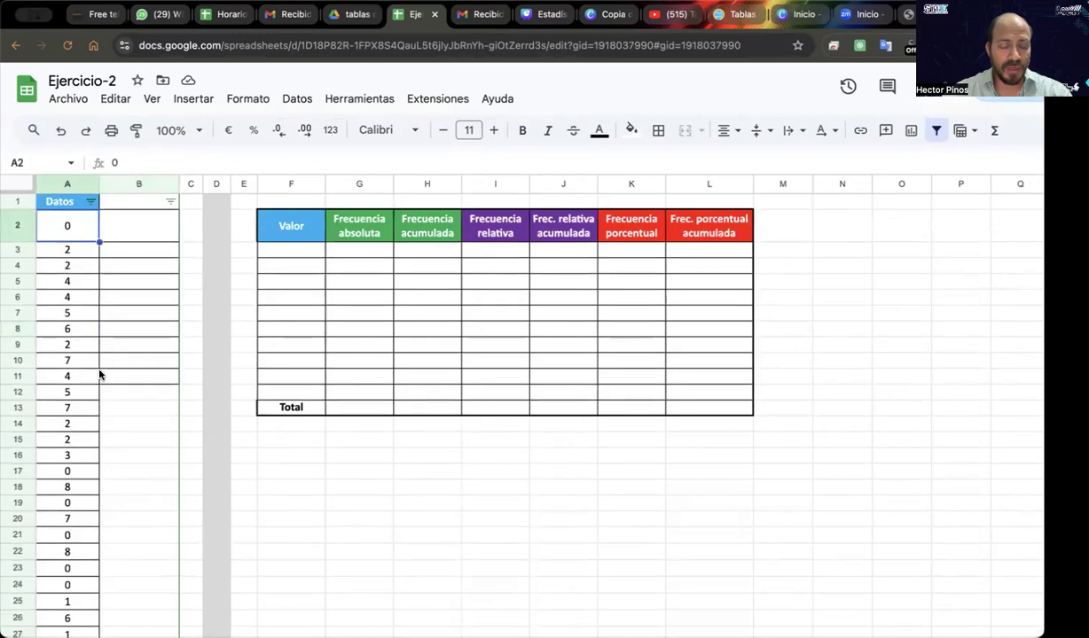
pyautogui.scroll(-1, 141, 459)
pyautogui.scroll(-14, 141, 459)
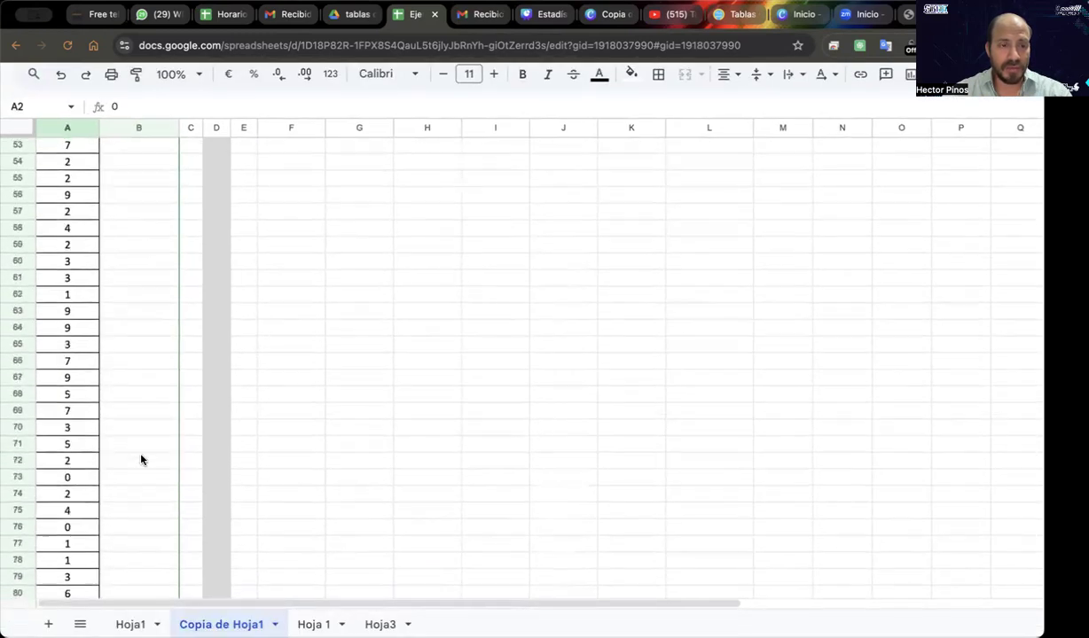
pyautogui.scroll(-3, 140, 459)
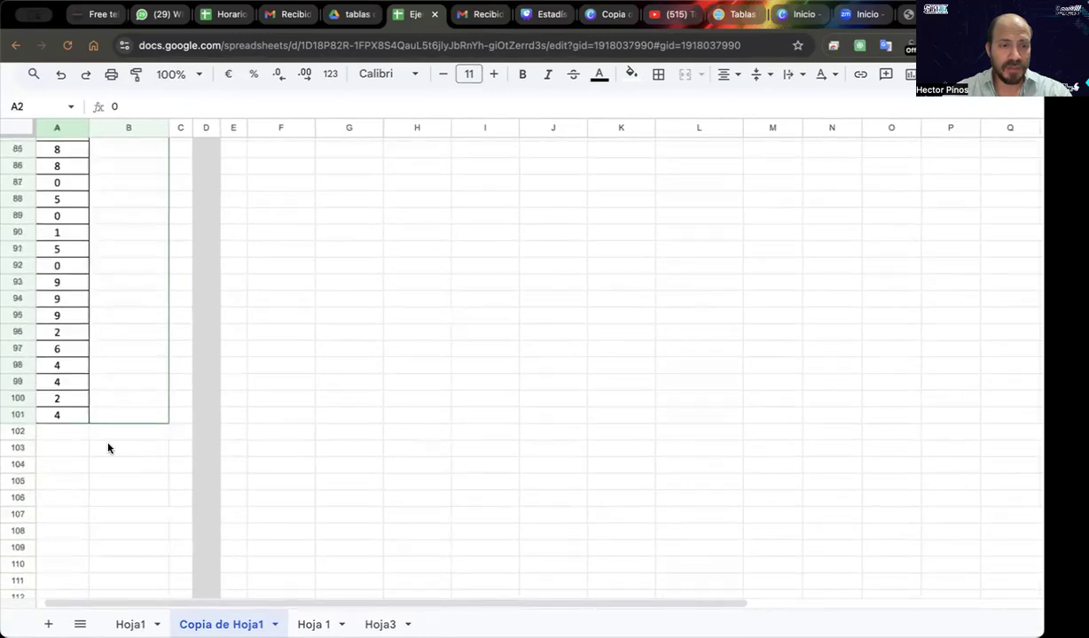
# Copy the Datos values in A2:A101 into column B, starting at B2
pyautogui.keyDown('shift'); pyautogui.click(64, 417); pyautogui.keyUp('shift')
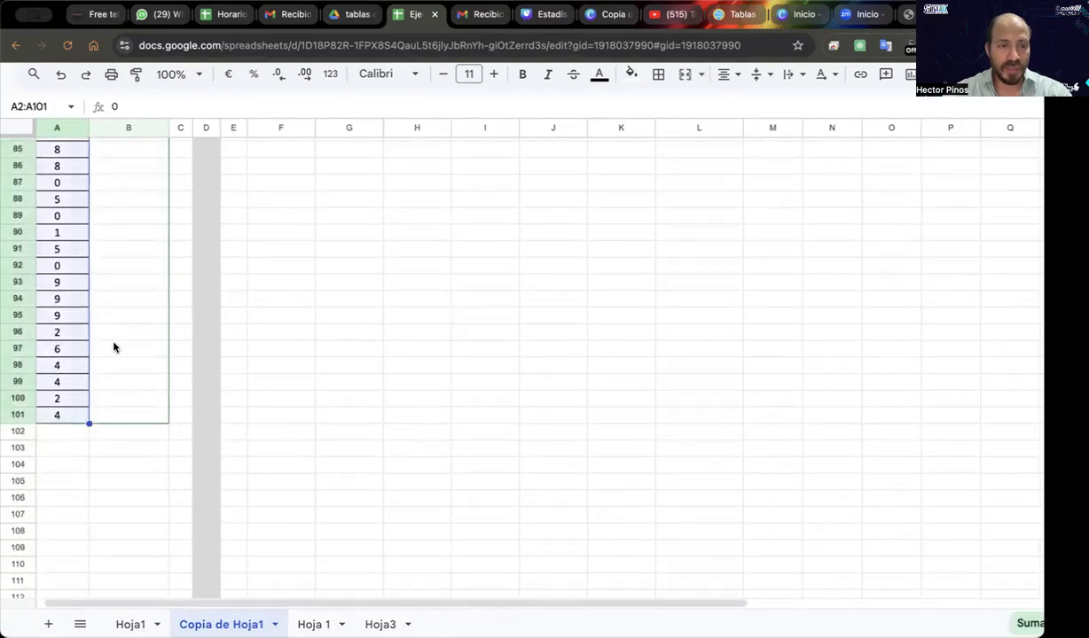
pyautogui.scroll(17, 111, 348)
pyautogui.hotkey('ctrl', 'c')
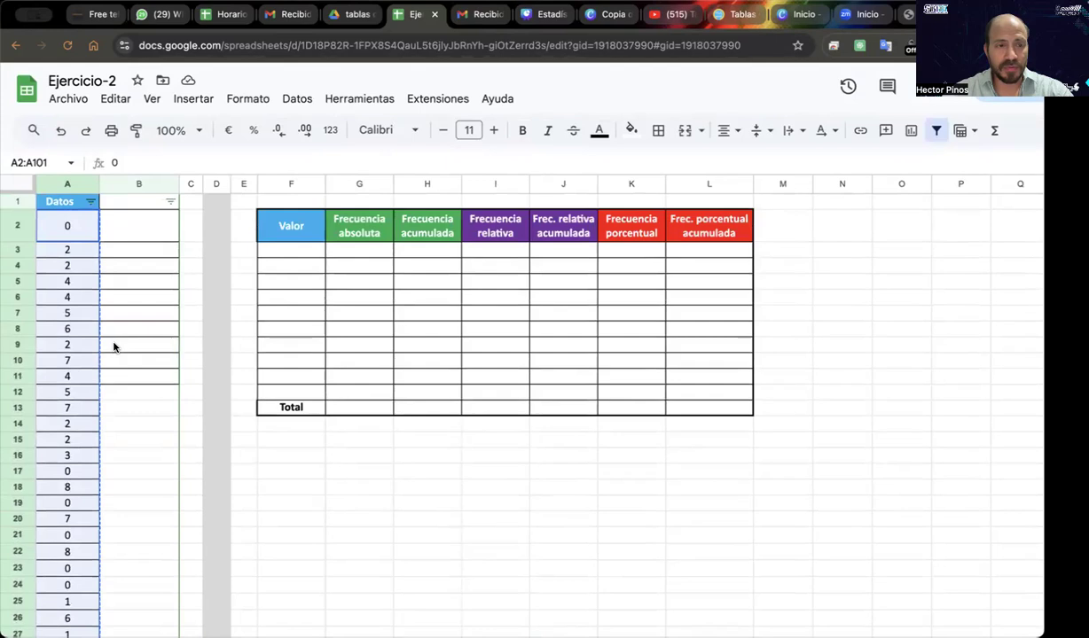
pyautogui.click(146, 234)
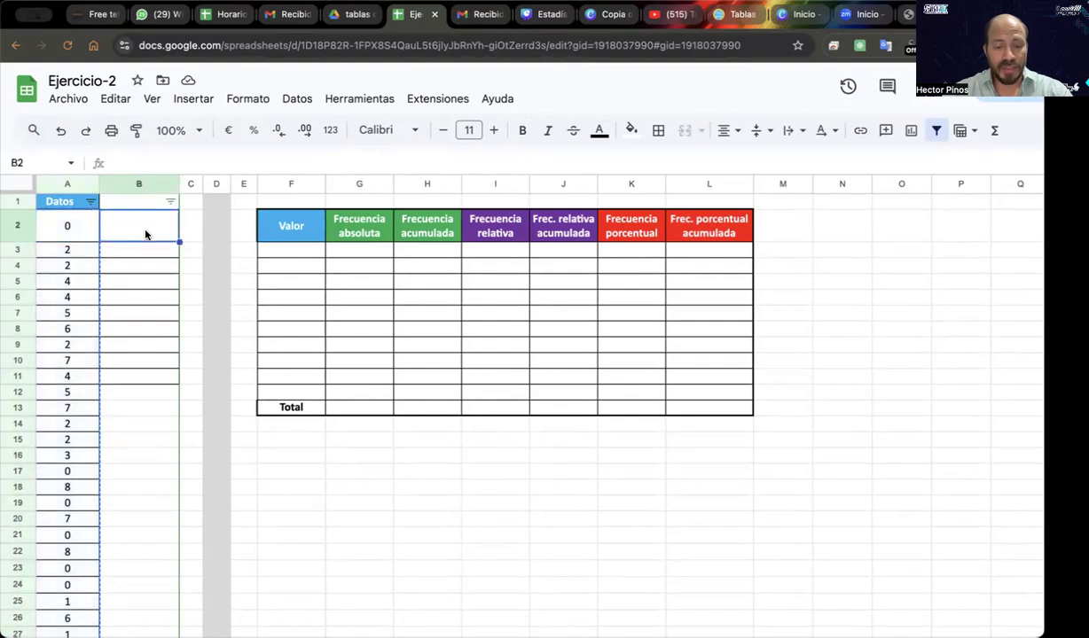
pyautogui.hotkey('ctrl', 'v')
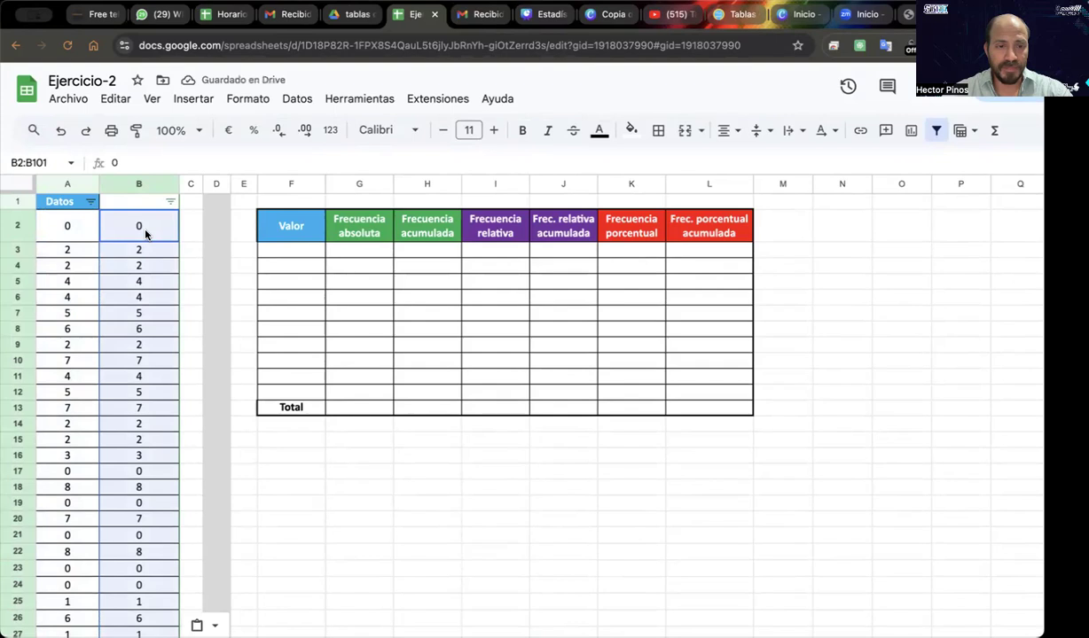
# Remove the duplicates from the copied values in B2:B101, analysing only column B and without a header row
pyautogui.scroll(-18, 162, 360)
pyautogui.scroll(10, 162, 362)
pyautogui.scroll(15, 162, 362)
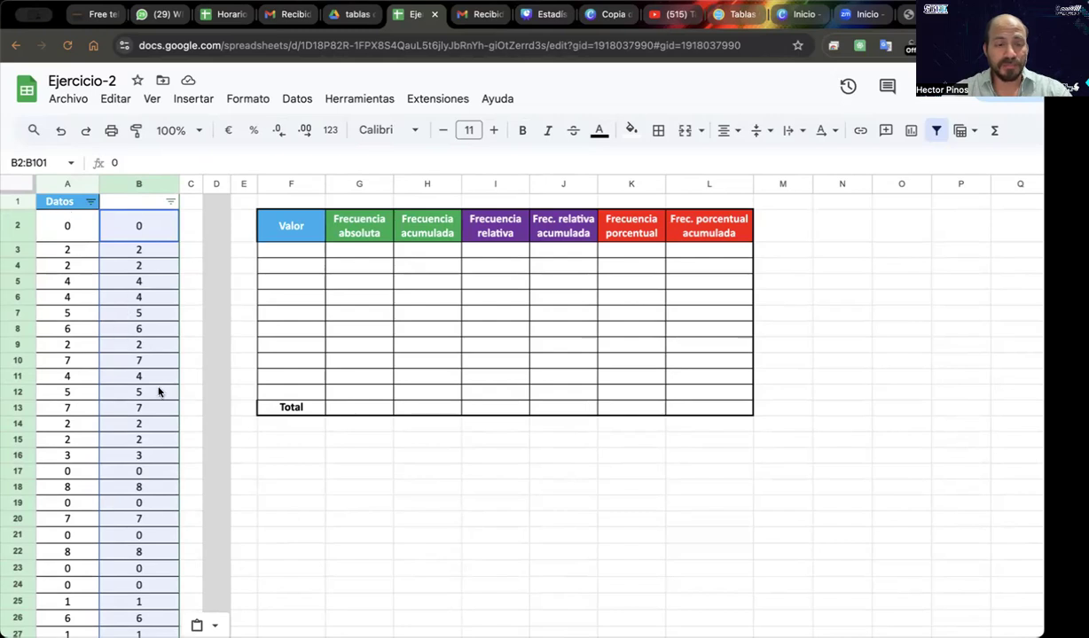
pyautogui.scroll(-1, 169, 398)
pyautogui.scroll(-15, 172, 450)
pyautogui.scroll(20, 172, 449)
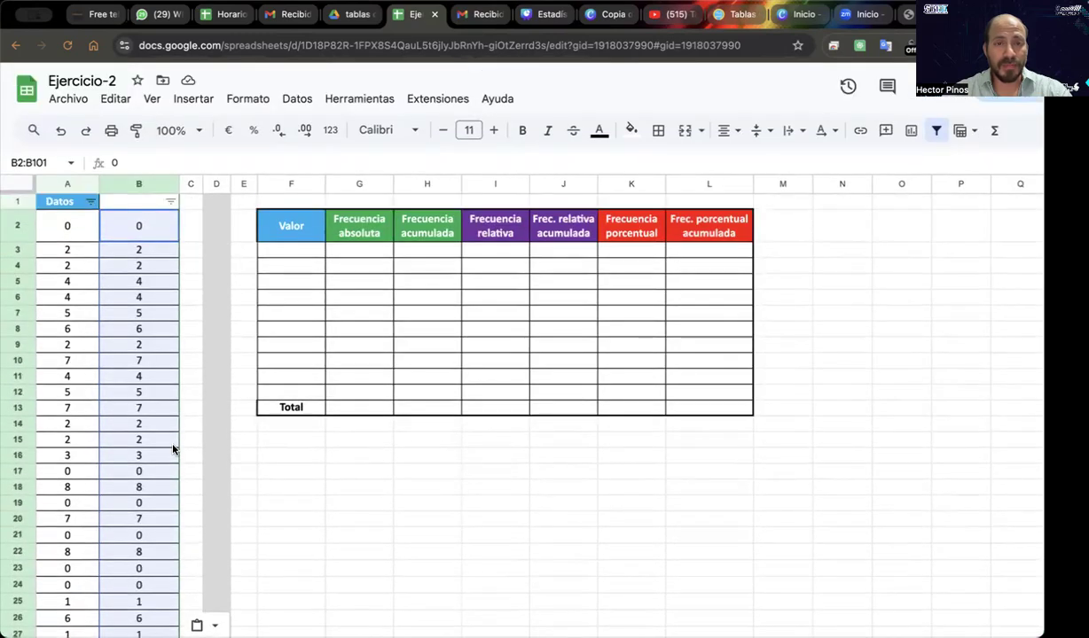
pyautogui.click(298, 99)
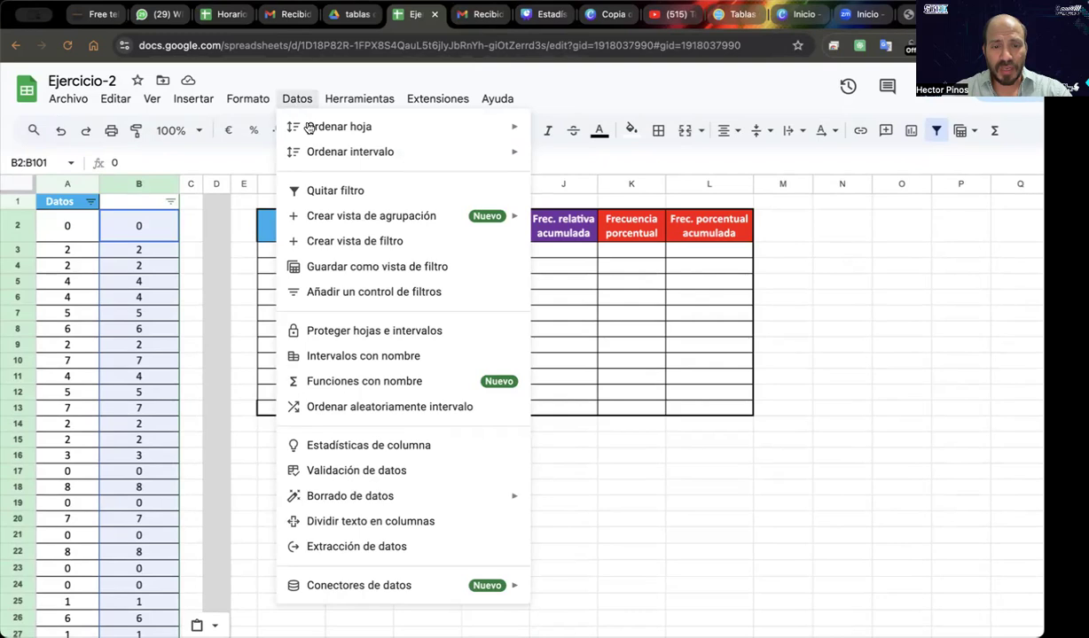
pyautogui.moveTo(449, 505)
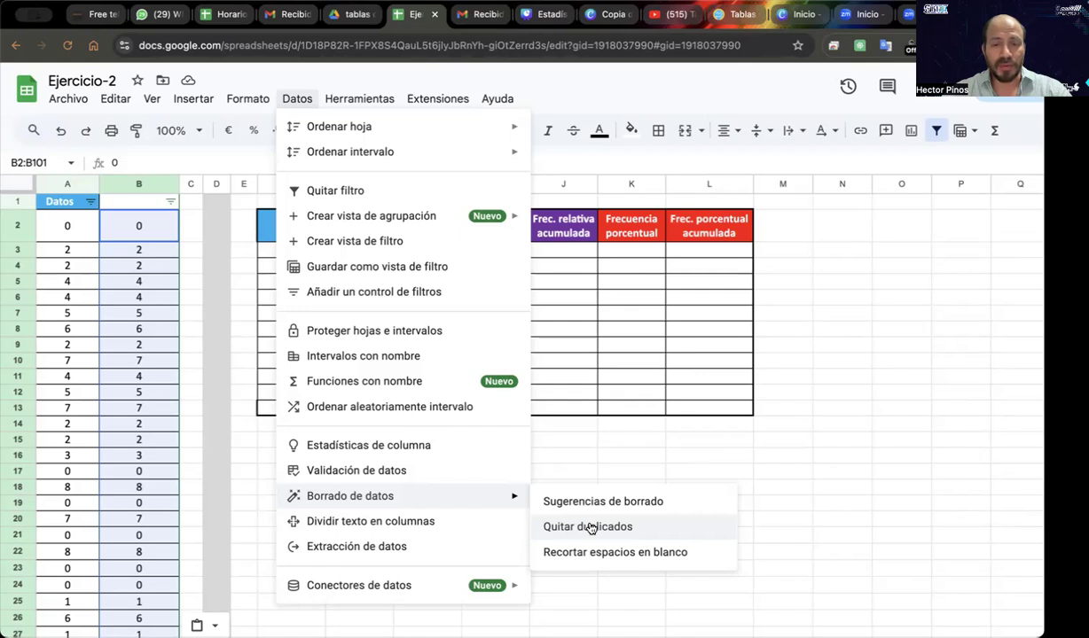
pyautogui.click(590, 527)
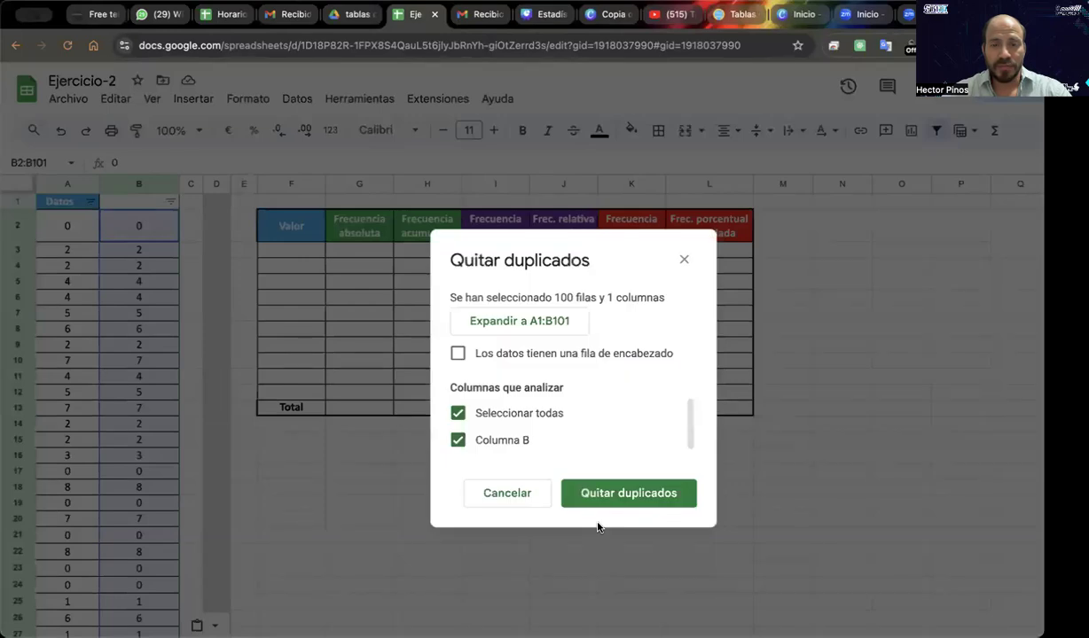
pyautogui.click(455, 414)
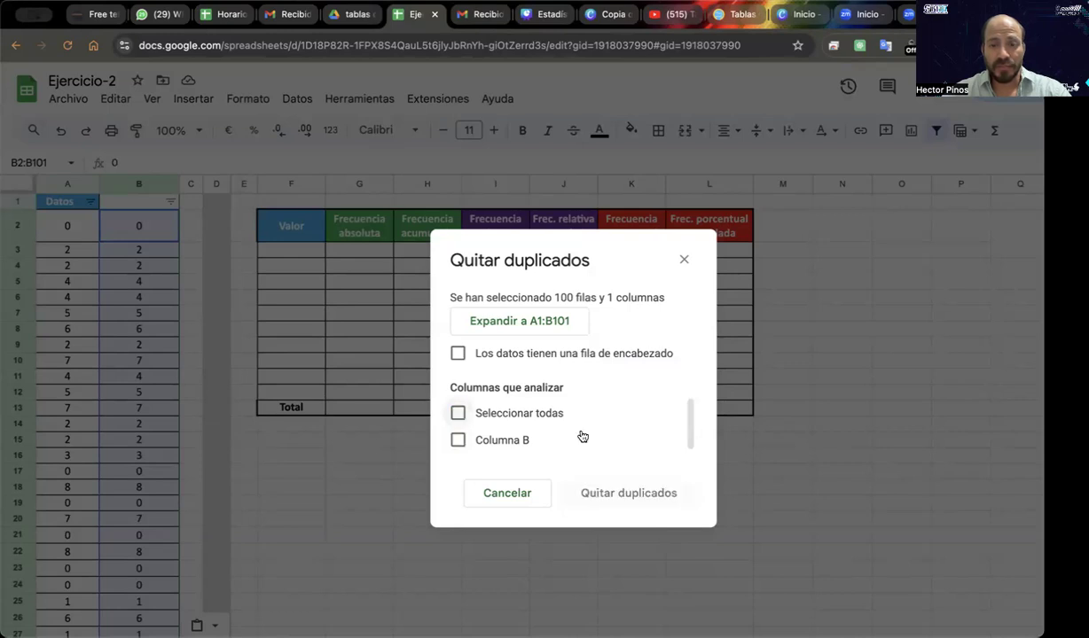
pyautogui.click(457, 415)
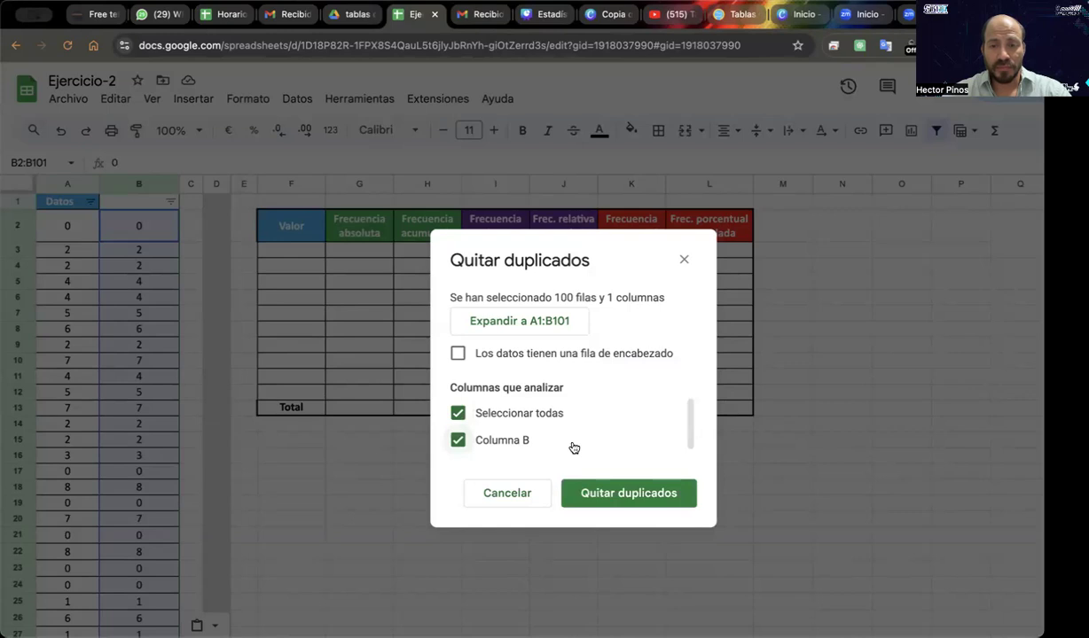
pyautogui.click(612, 493)
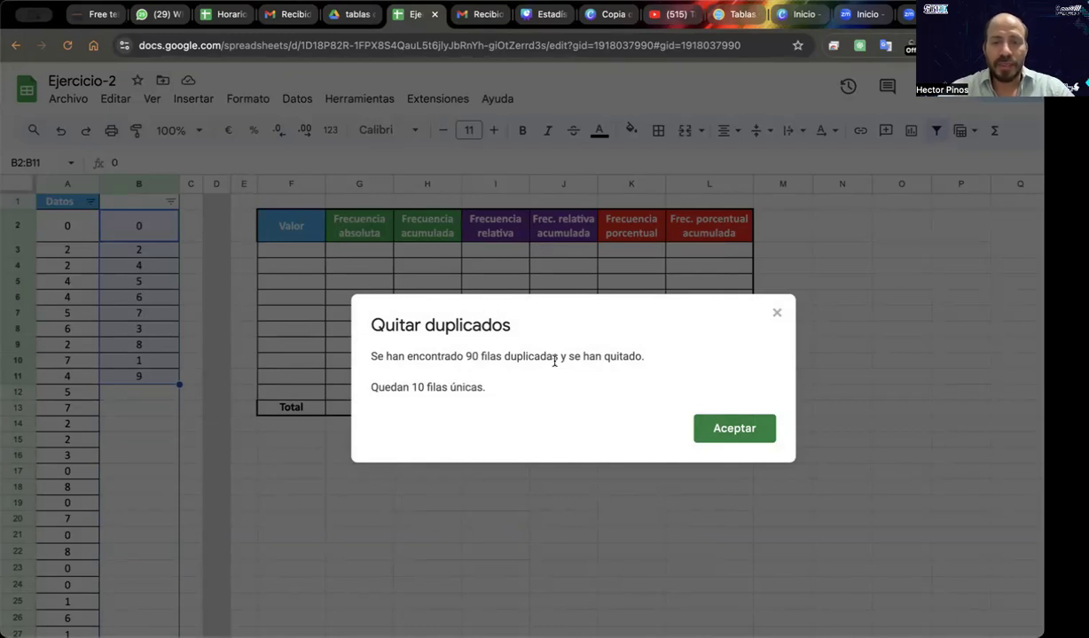
pyautogui.click(725, 427)
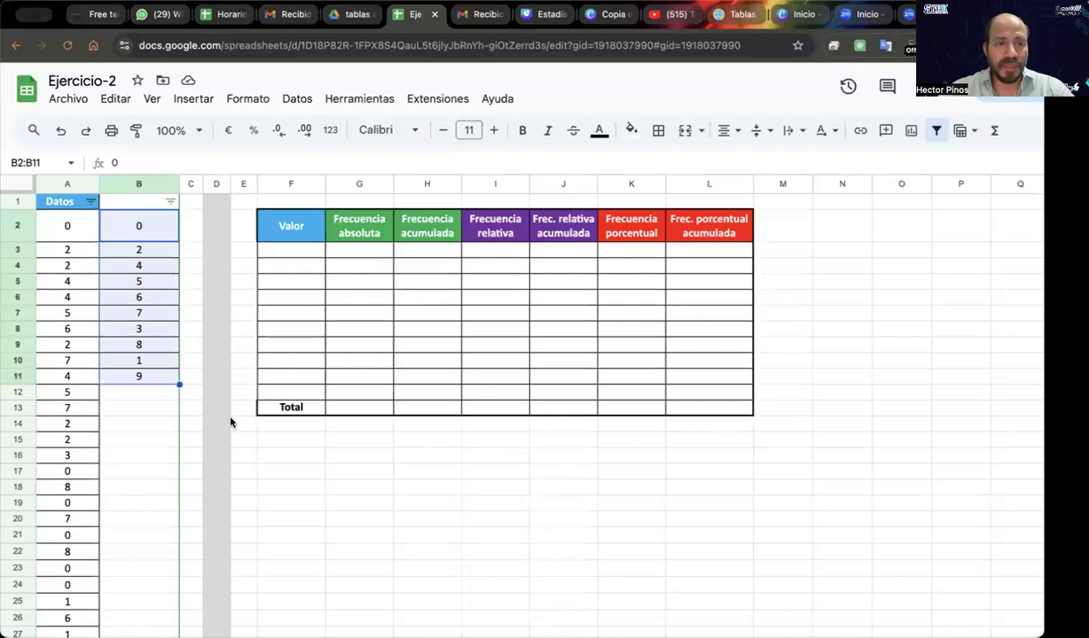
pyautogui.click(188, 330)
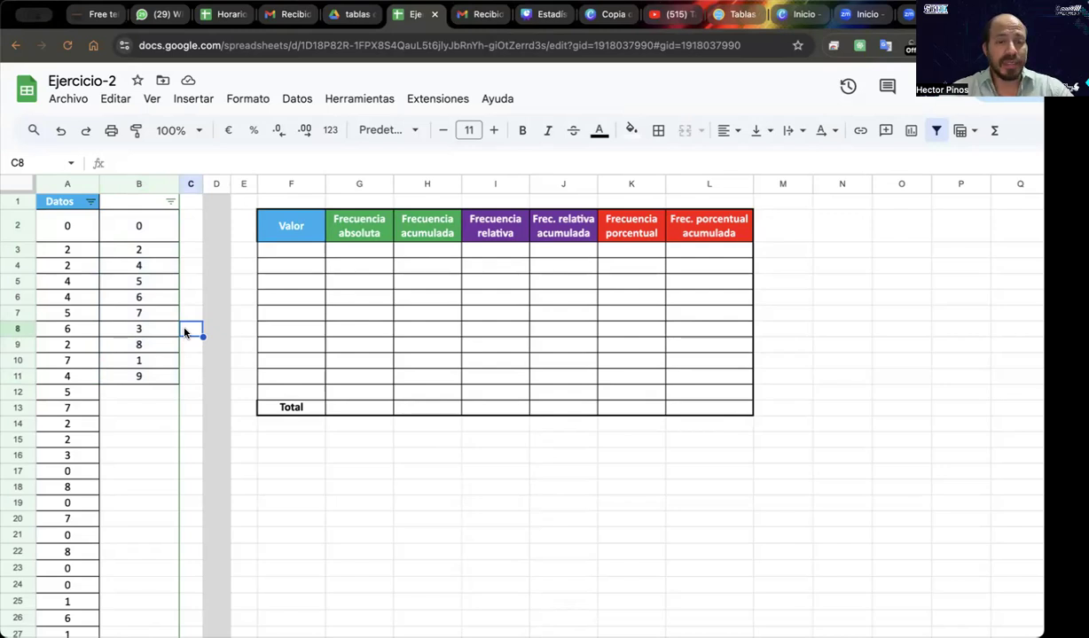
pyautogui.click(148, 238)
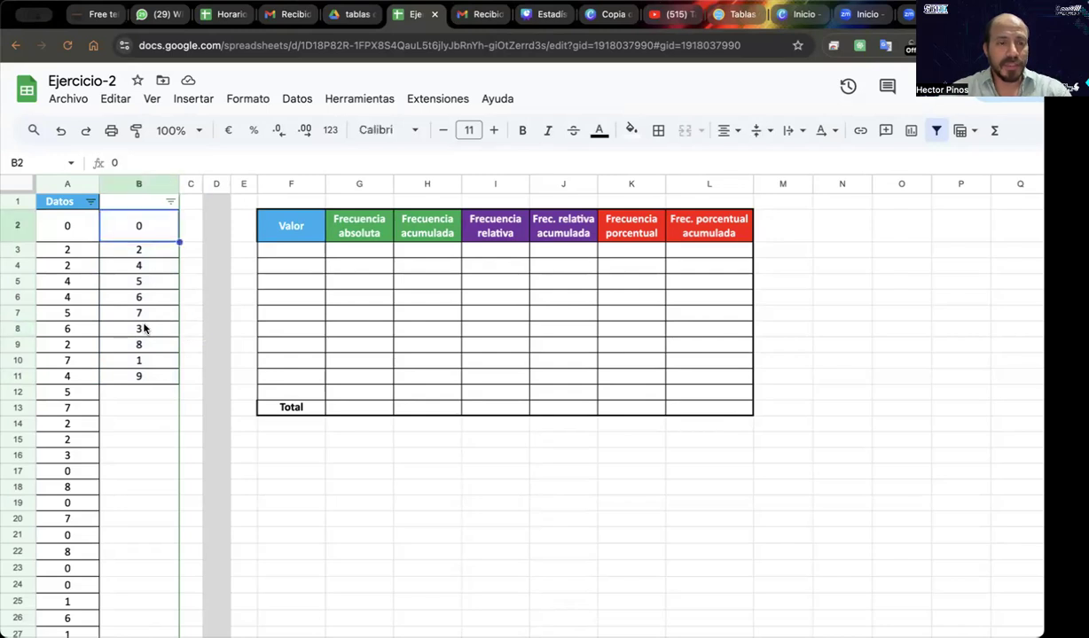
pyautogui.keyDown('shift'); pyautogui.click(148, 379); pyautogui.keyUp('shift')
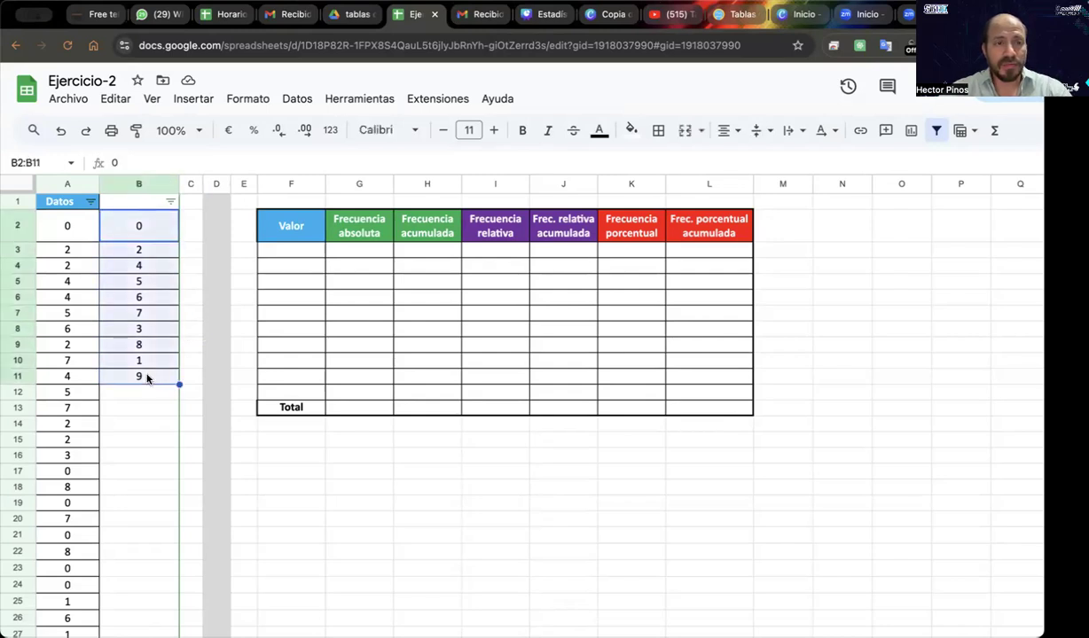
pyautogui.click(290, 100)
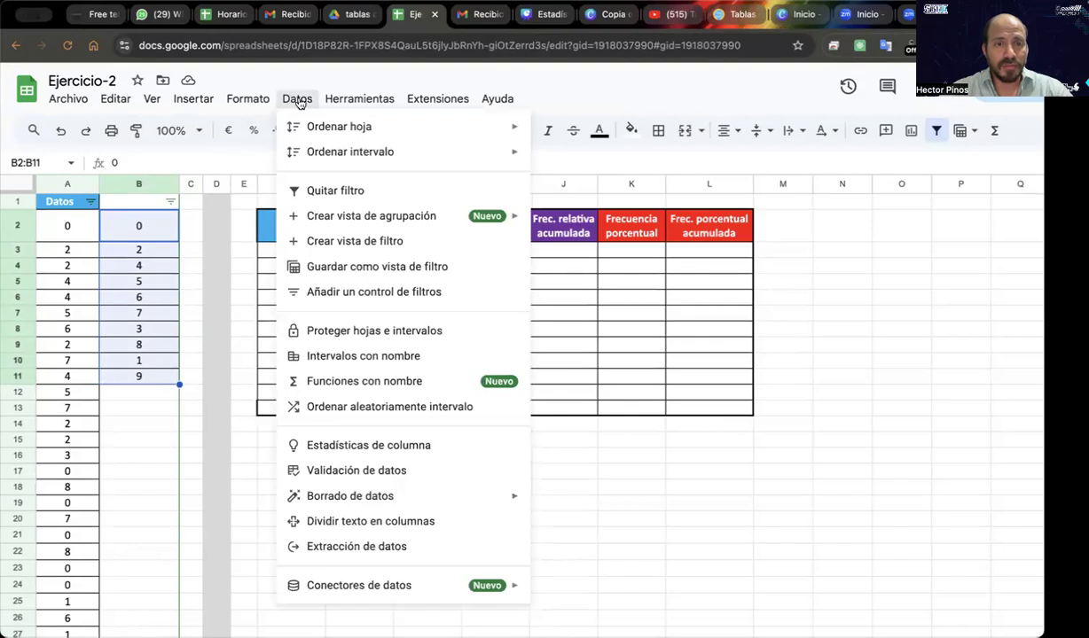
pyautogui.moveTo(454, 155)
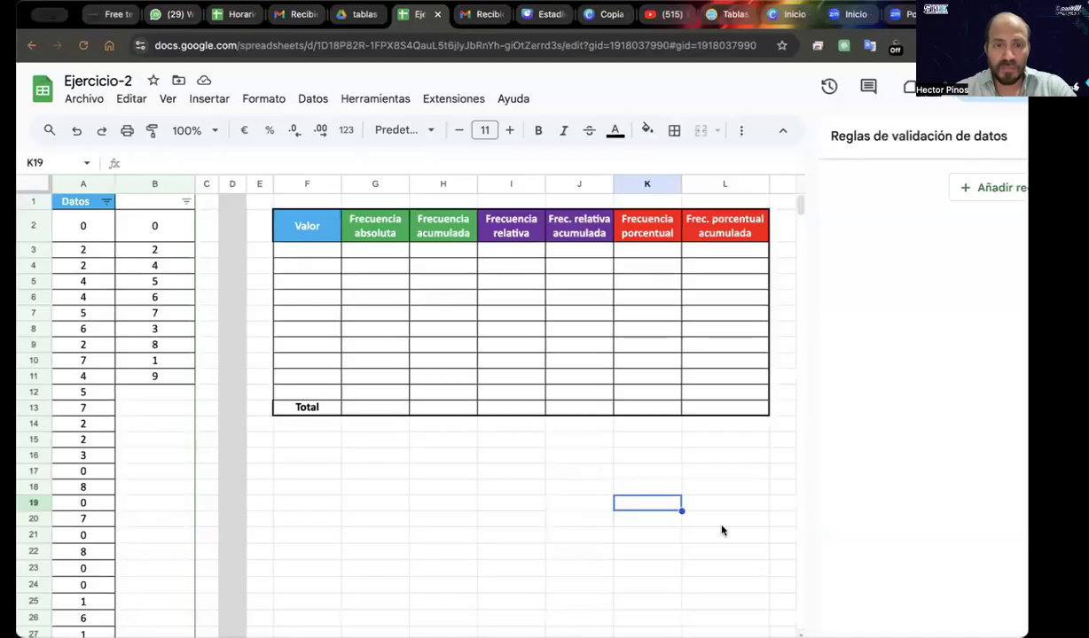
pyautogui.click(333, 471)
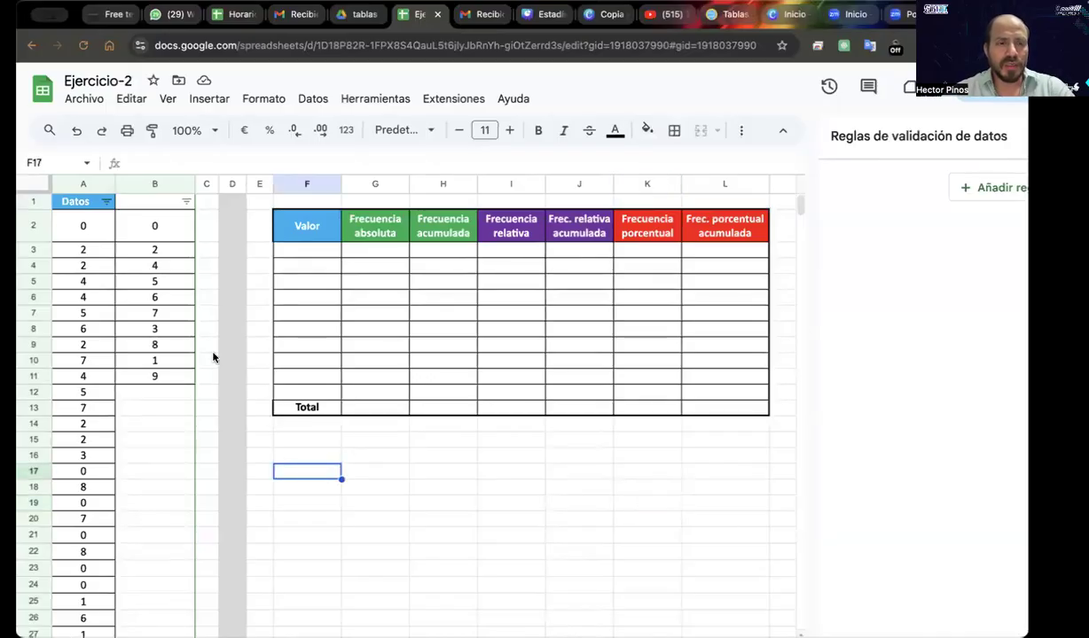
# Examine the sort options and the list of filterable values in column B's filter
pyautogui.click(157, 227)
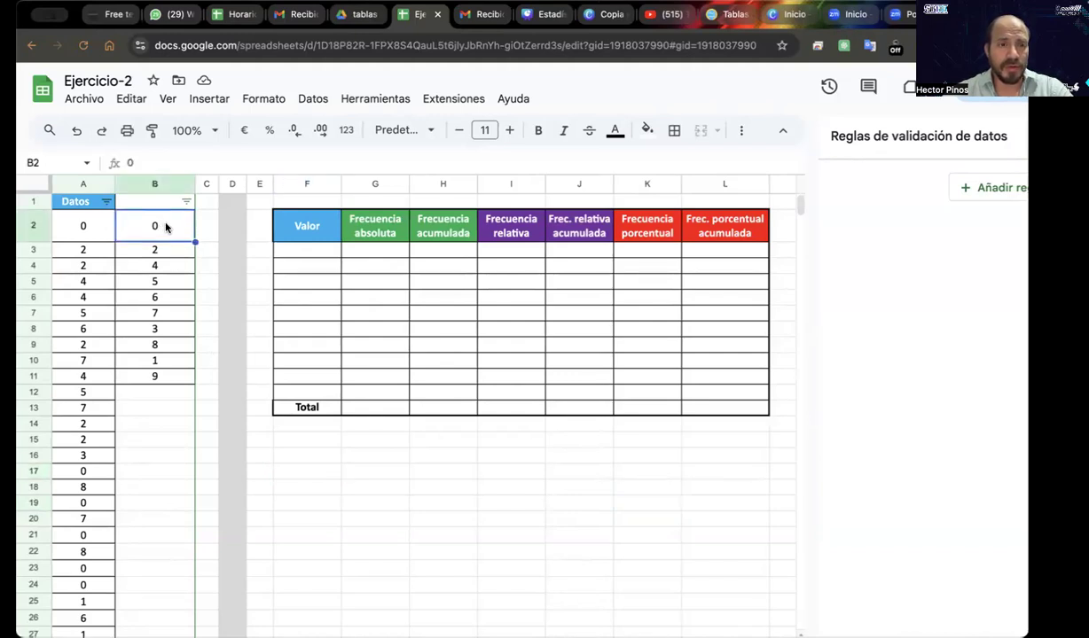
pyautogui.keyDown('shift'); pyautogui.click(167, 377); pyautogui.keyUp('shift')
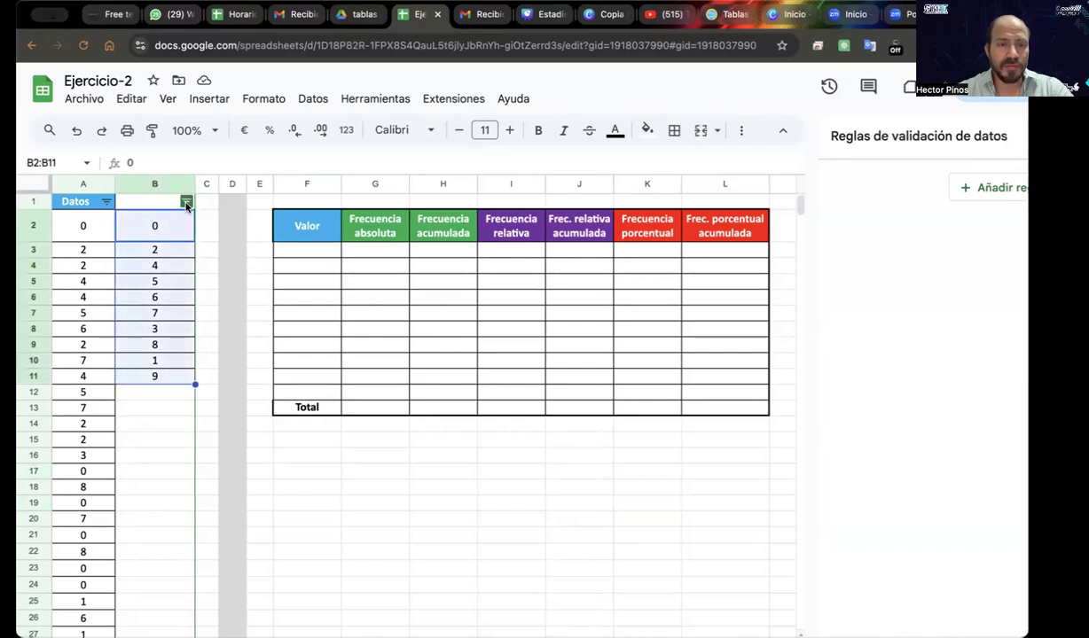
pyautogui.click(187, 203)
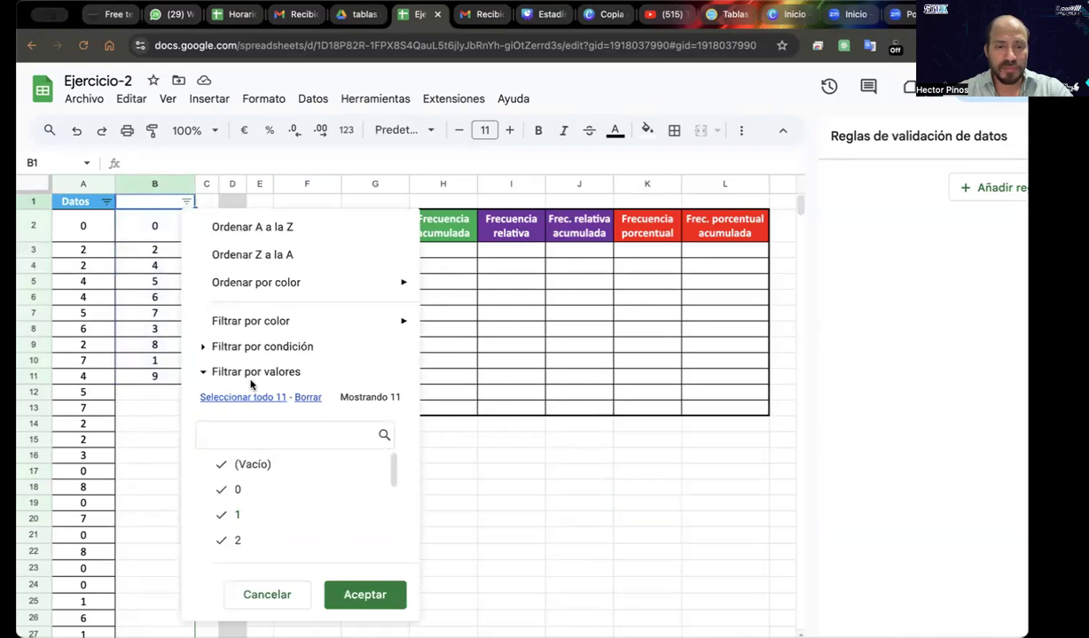
pyautogui.scroll(-3, 299, 508)
pyautogui.scroll(3, 301, 510)
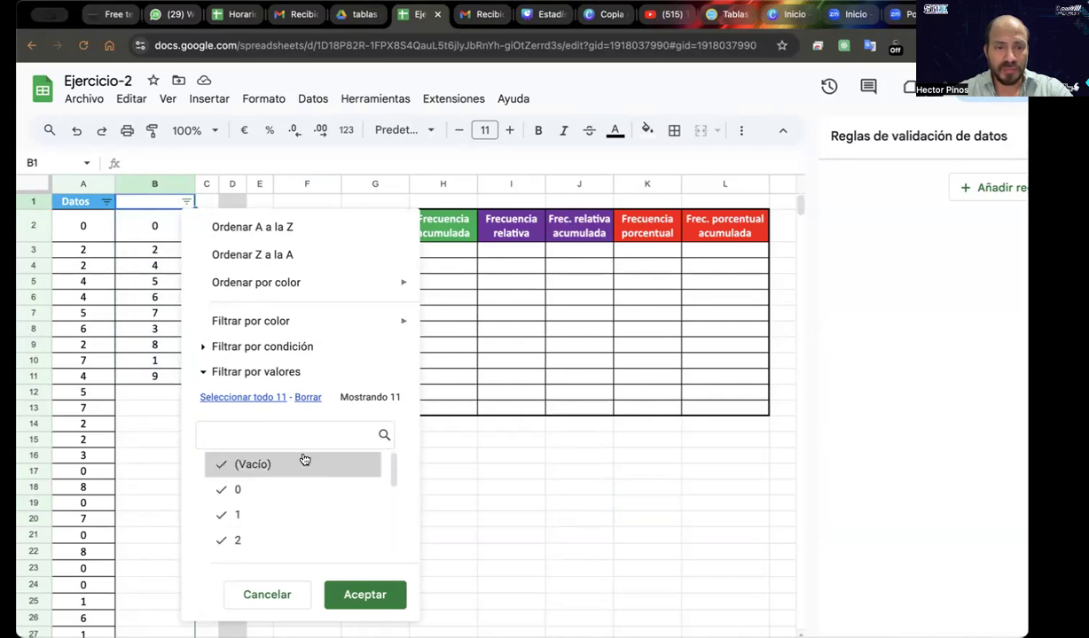
pyautogui.scroll(-4, 306, 524)
pyautogui.scroll(4, 309, 527)
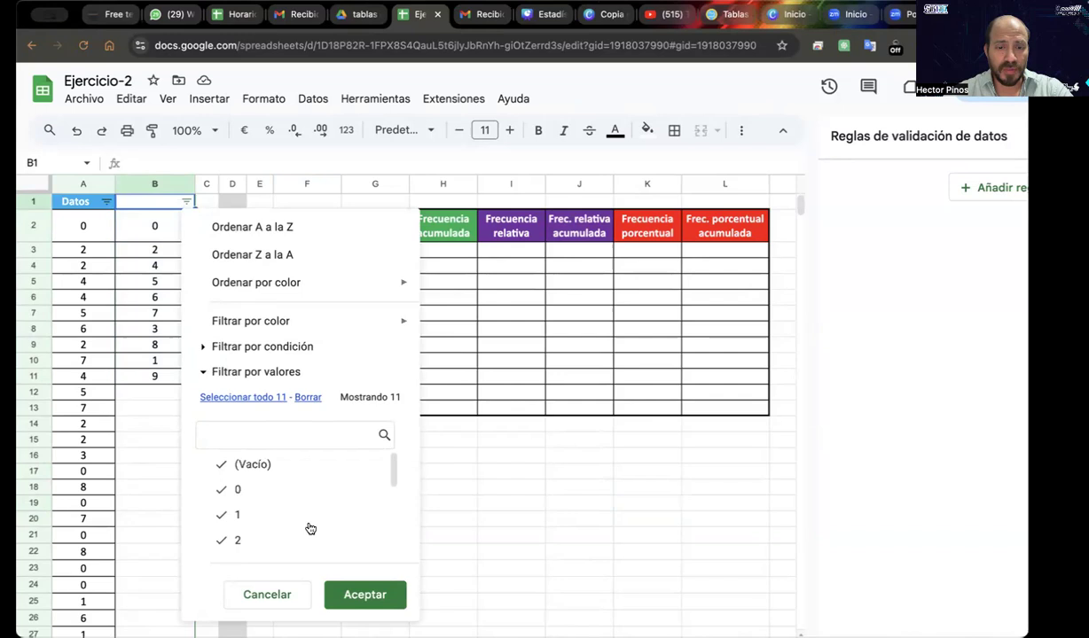
# Look through the colour and condition options of column B's filter, and accept it with the condition set to Ninguno
pyautogui.moveTo(379, 279)
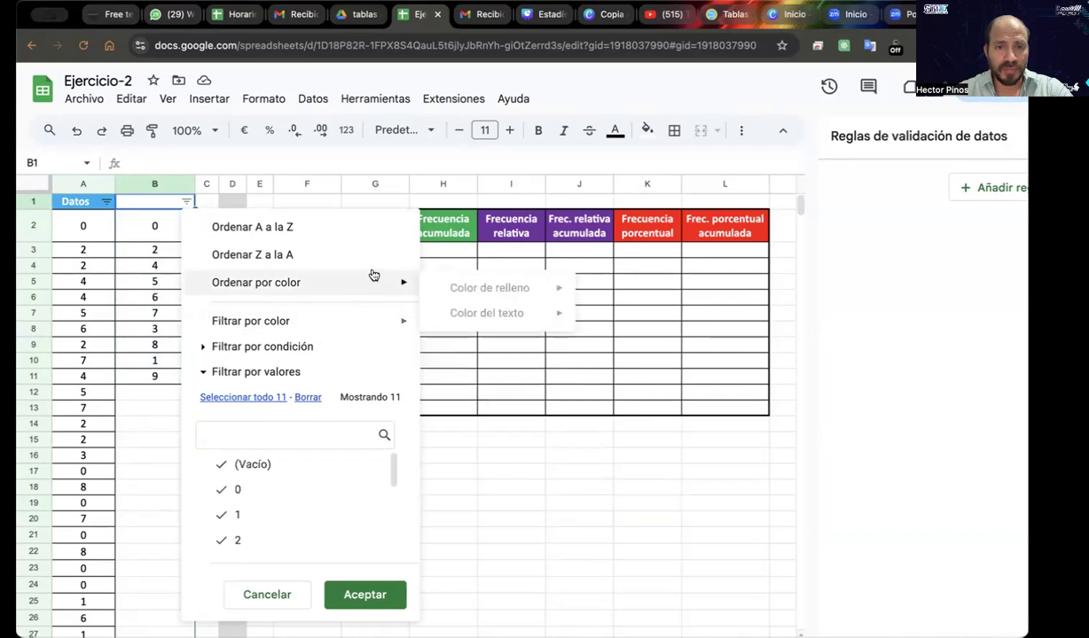
pyautogui.moveTo(378, 323)
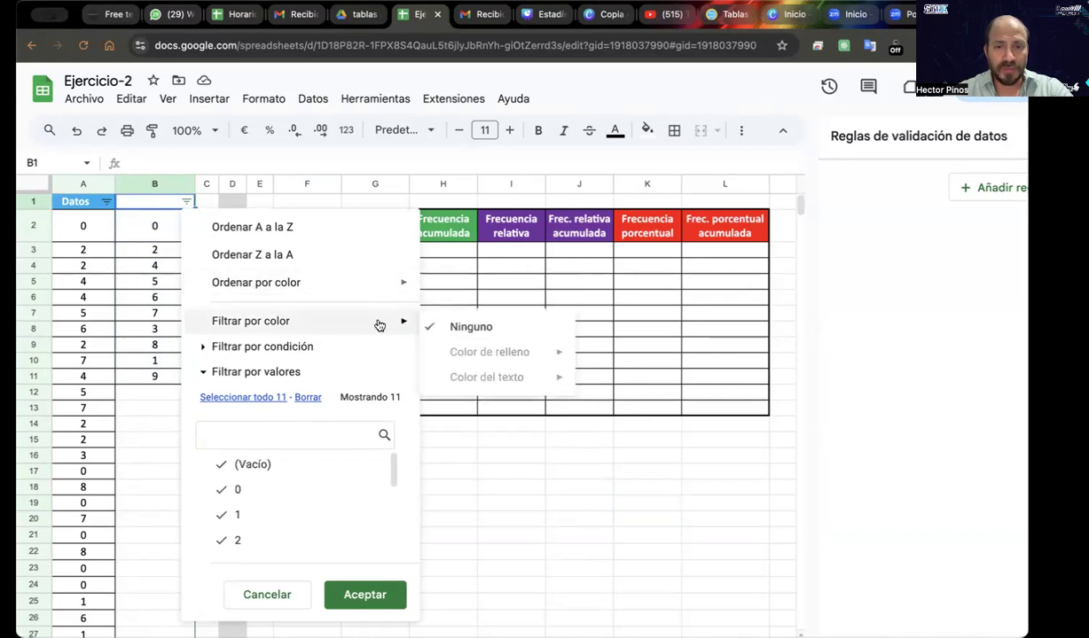
pyautogui.click(203, 348)
pyautogui.click(383, 377)
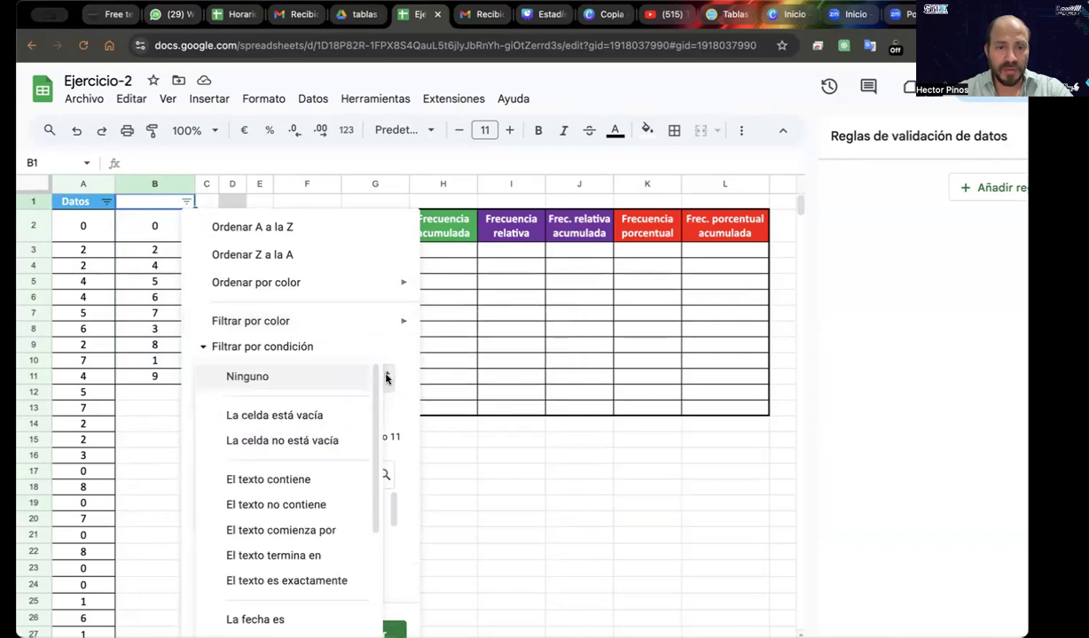
pyautogui.scroll(-3, 333, 534)
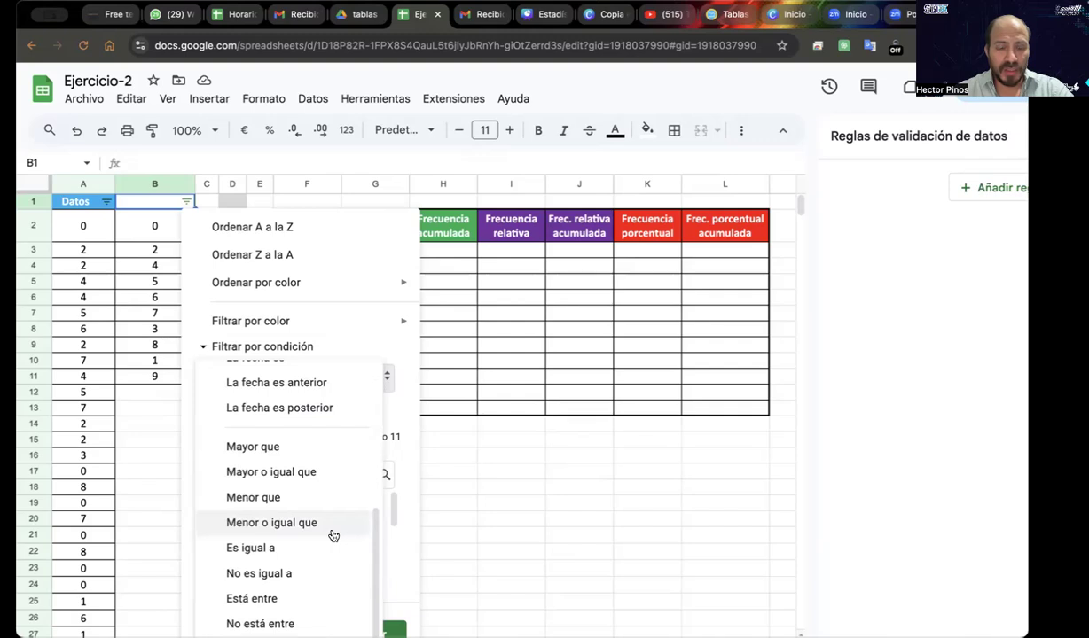
pyautogui.scroll(-2, 333, 534)
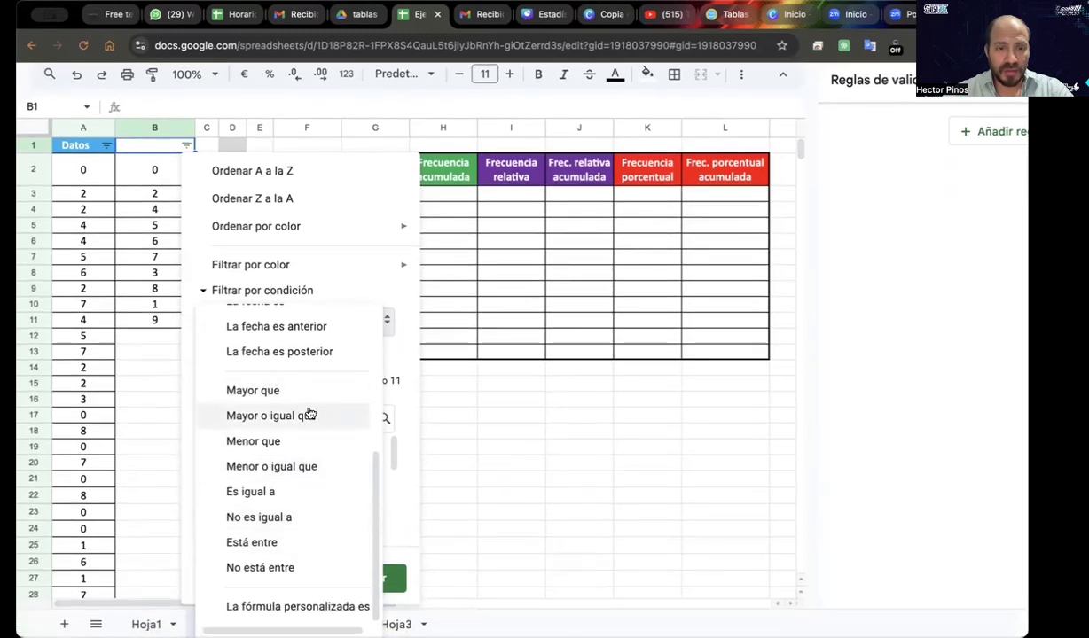
pyautogui.scroll(2, 315, 410)
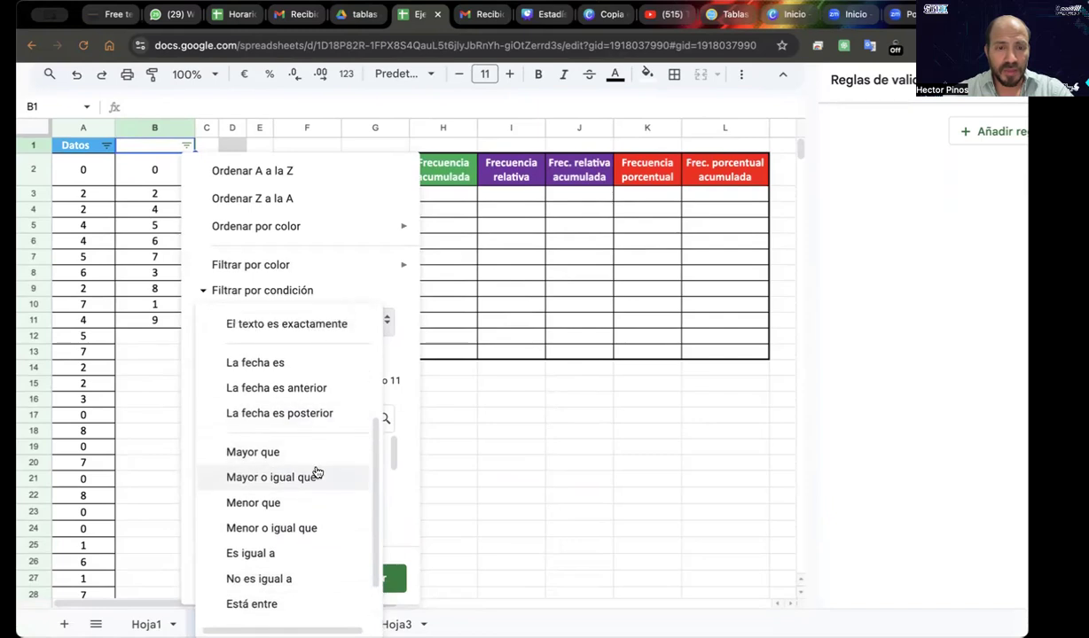
pyautogui.scroll(-2, 315, 471)
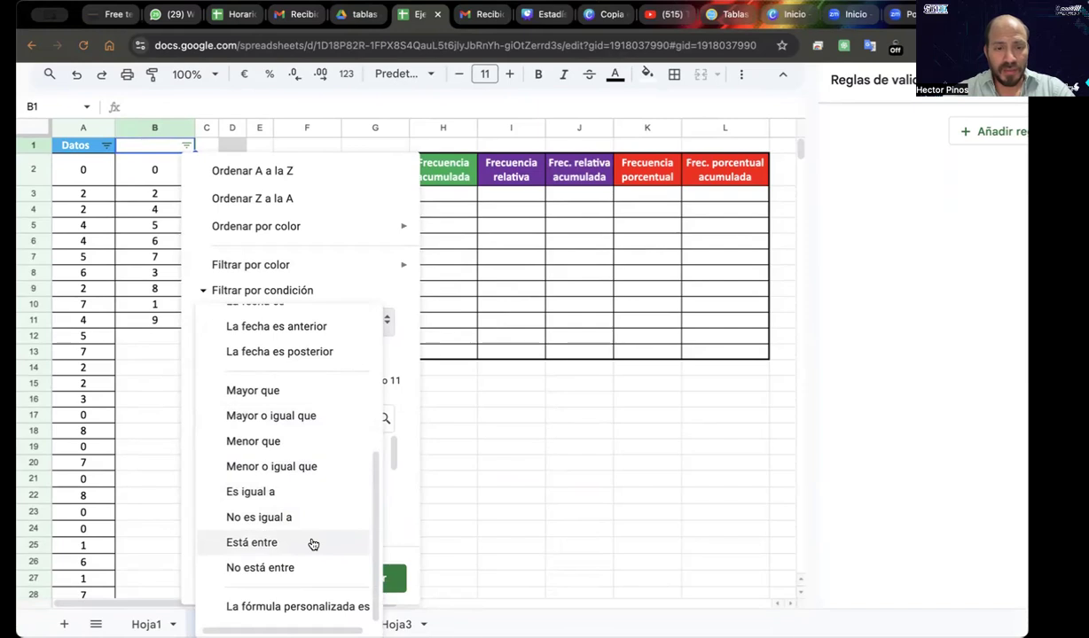
pyautogui.scroll(5, 312, 532)
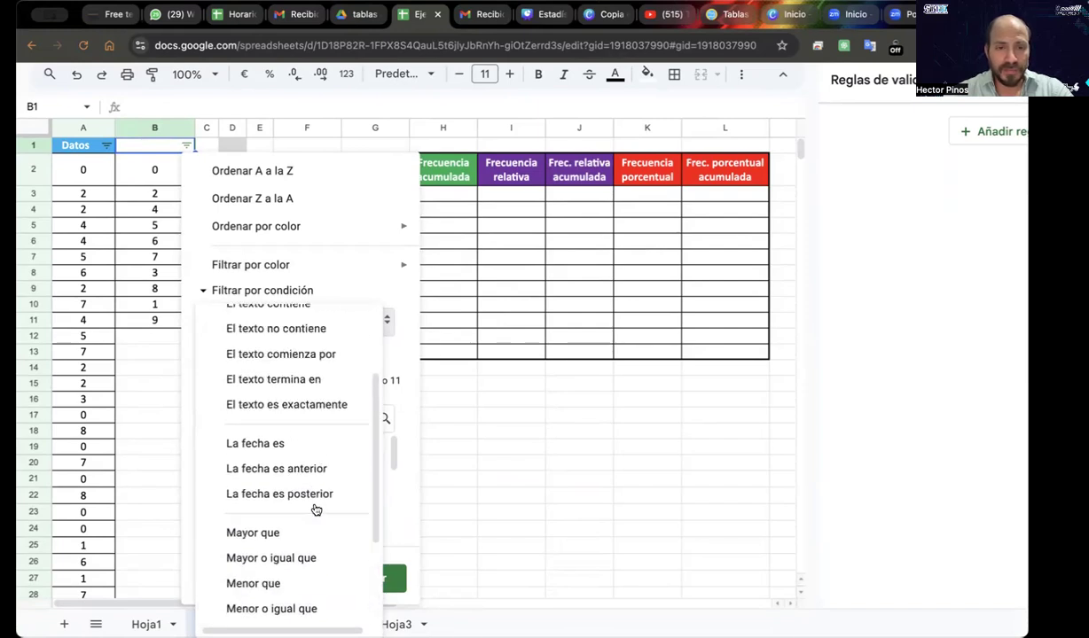
pyautogui.click(345, 249)
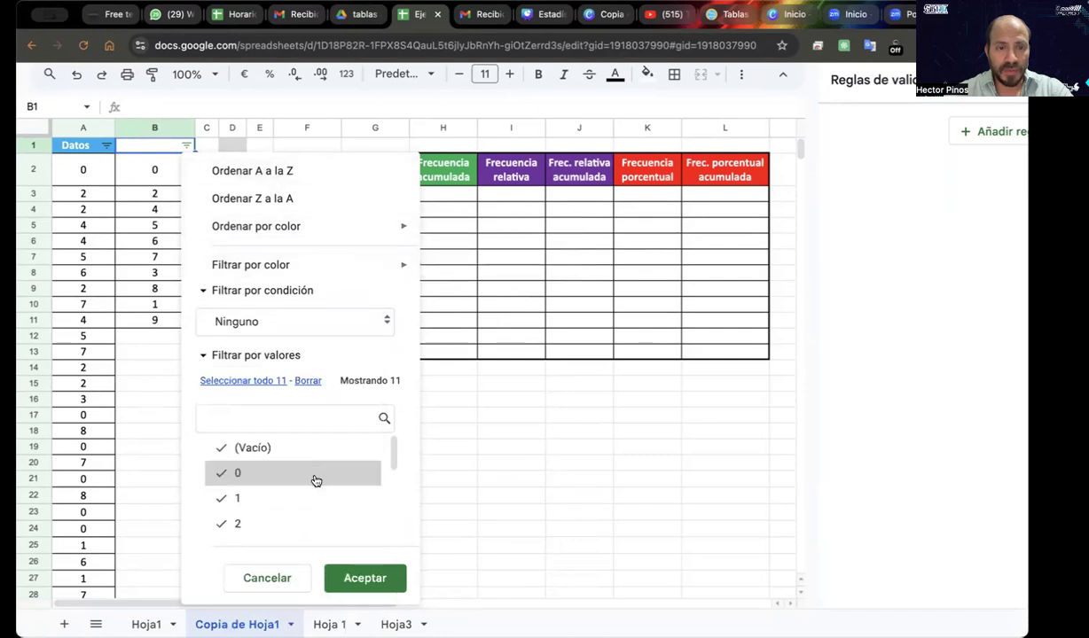
pyautogui.click(363, 578)
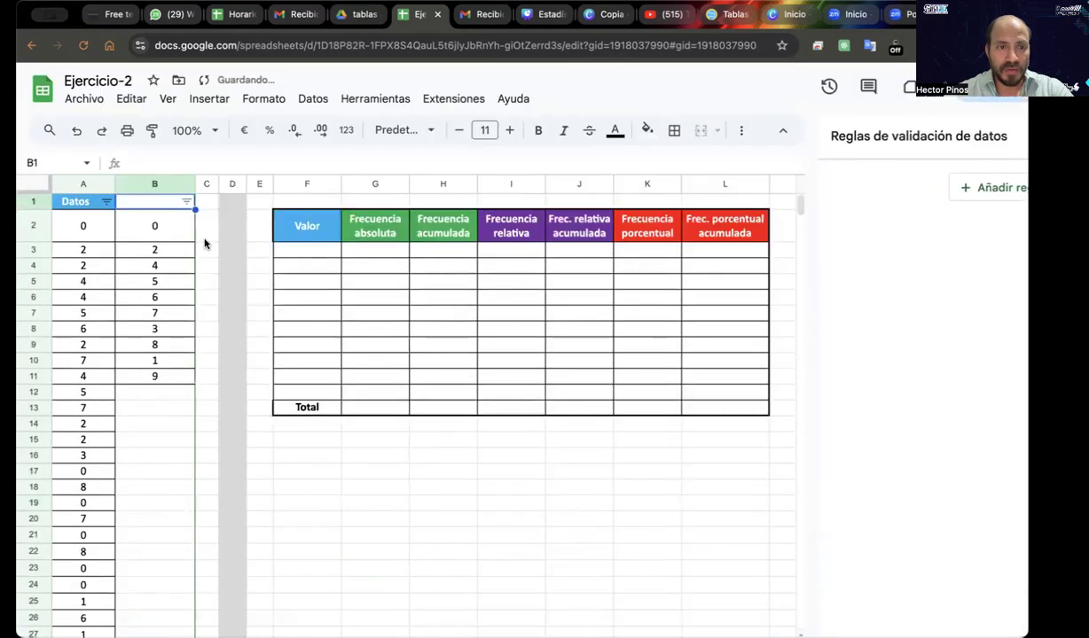
# Sort the unique values in column B in ascending order (A a la Z) through the column's filter
pyautogui.click(143, 233)
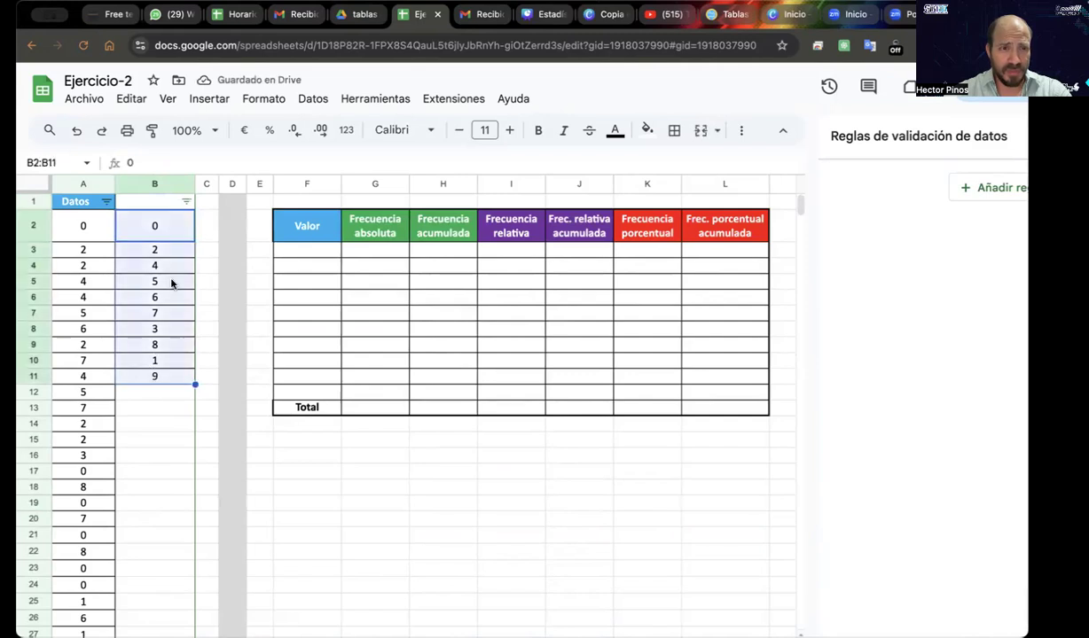
pyautogui.click(185, 201)
pyautogui.scroll(-2, 329, 530)
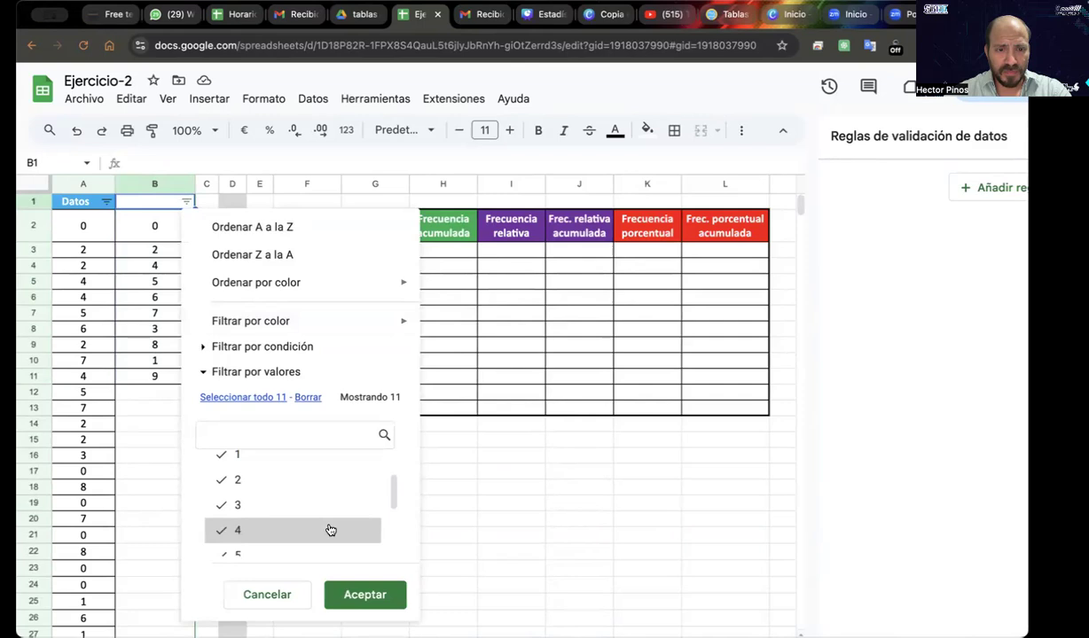
pyautogui.scroll(-3, 329, 529)
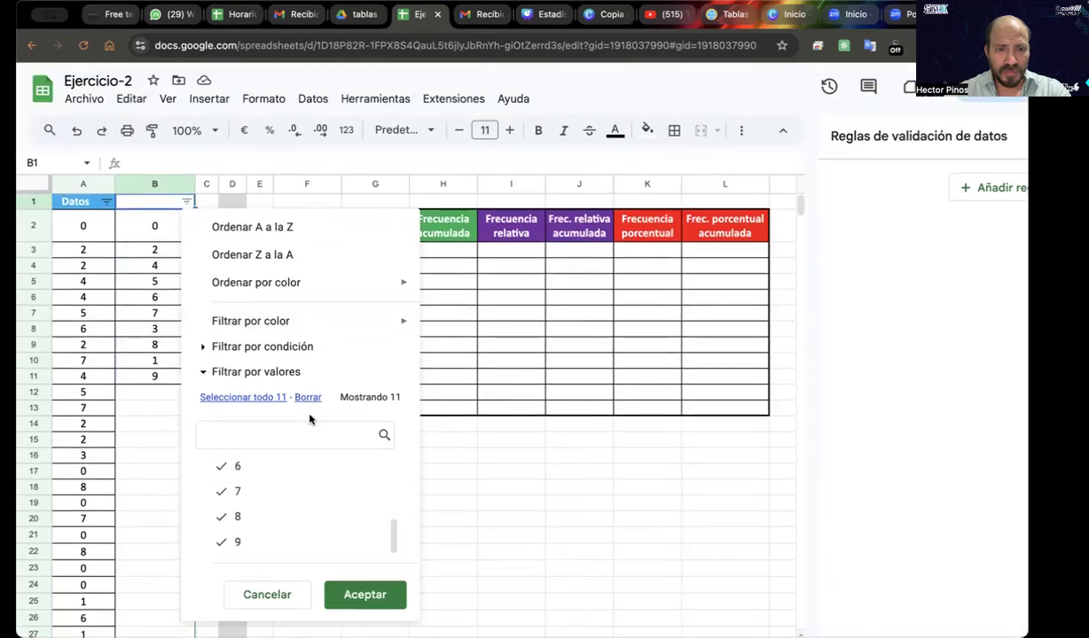
pyautogui.click(202, 372)
pyautogui.click(202, 372)
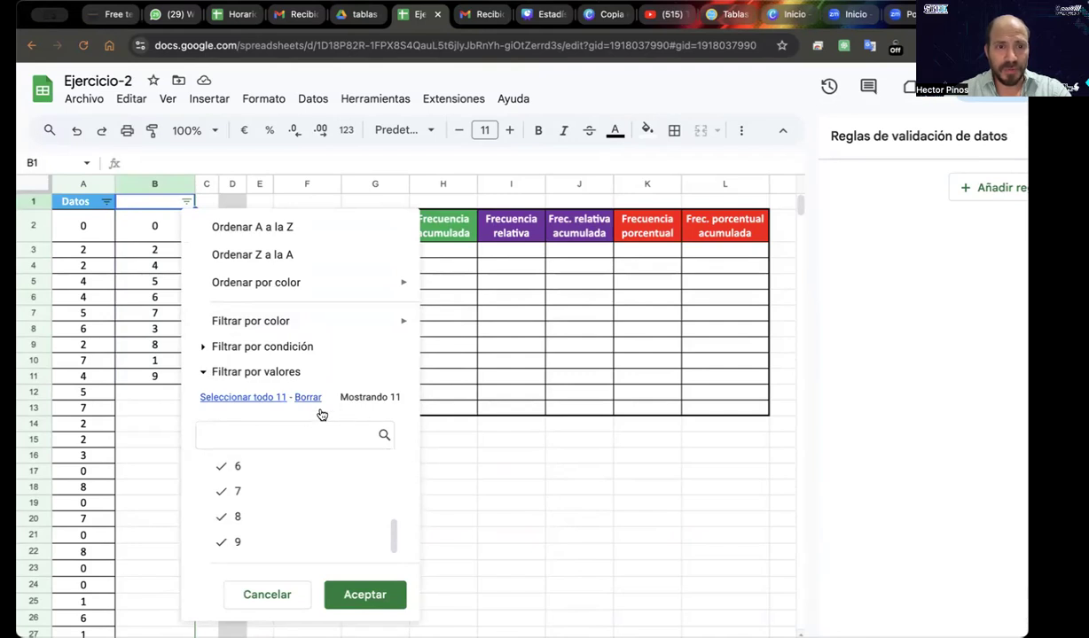
pyautogui.click(274, 229)
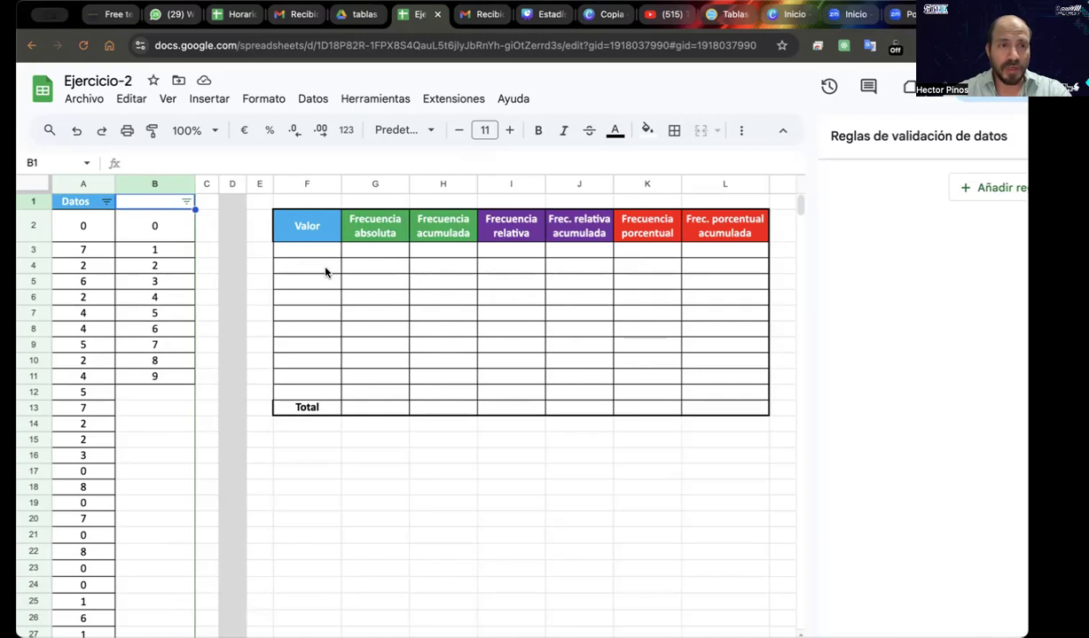
# Copy the sorted values in B2:B11 into the Valor column of the frequency table, starting at F3
pyautogui.click(165, 229)
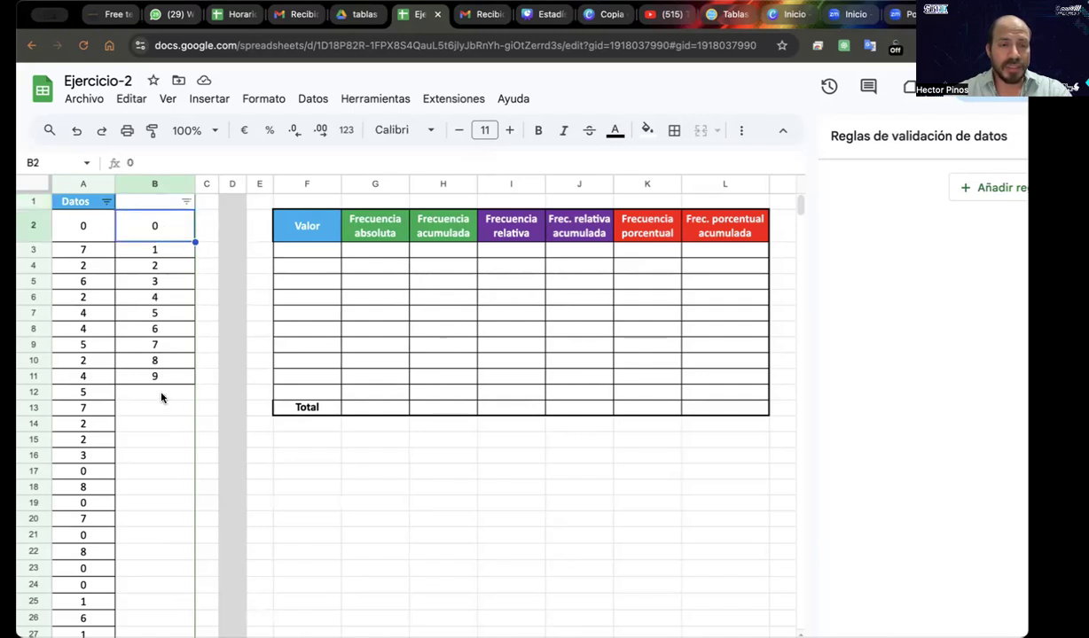
pyautogui.keyDown('shift'); pyautogui.click(163, 380); pyautogui.keyUp('shift')
pyautogui.hotkey('ctrl', 'c')
pyautogui.click(317, 257)
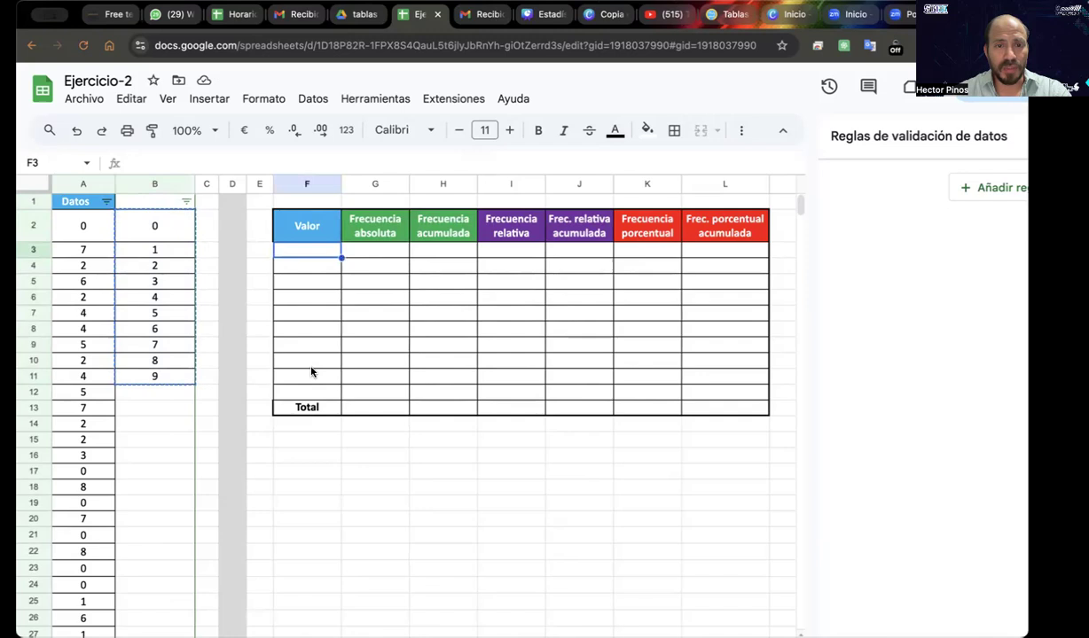
pyautogui.hotkey('ctrl', 'v')
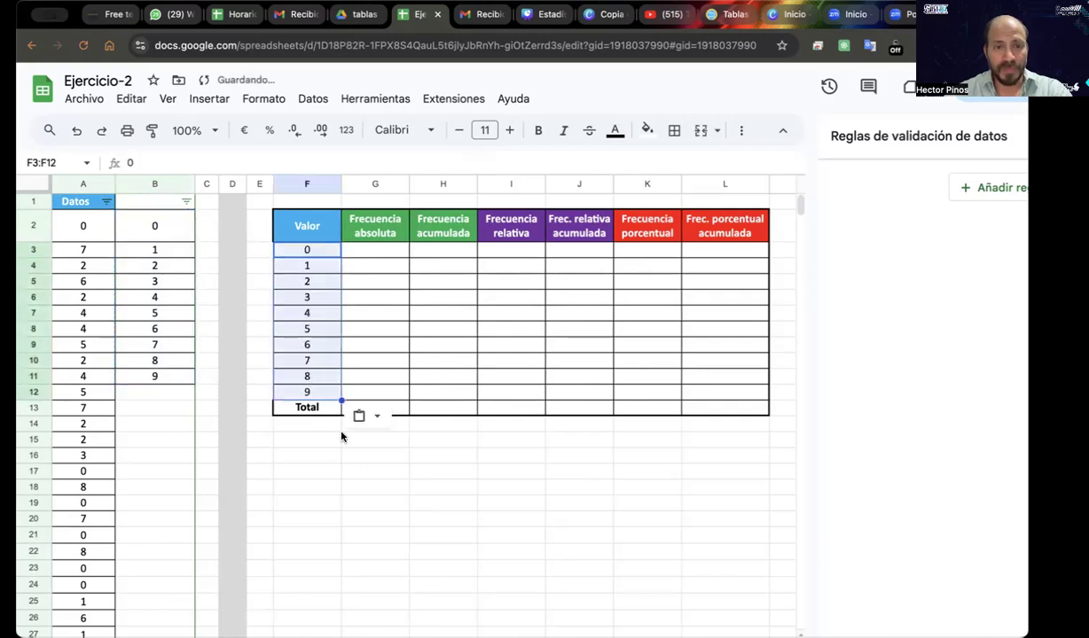
pyautogui.click(391, 482)
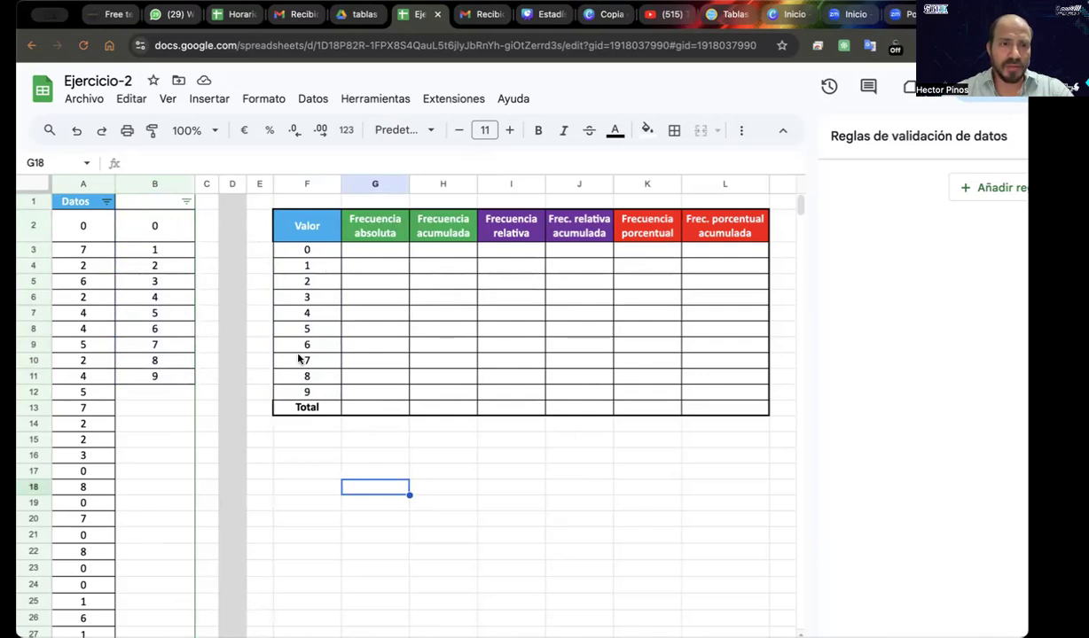
# Clear the auxiliary values from B2:B11
pyautogui.click(142, 225)
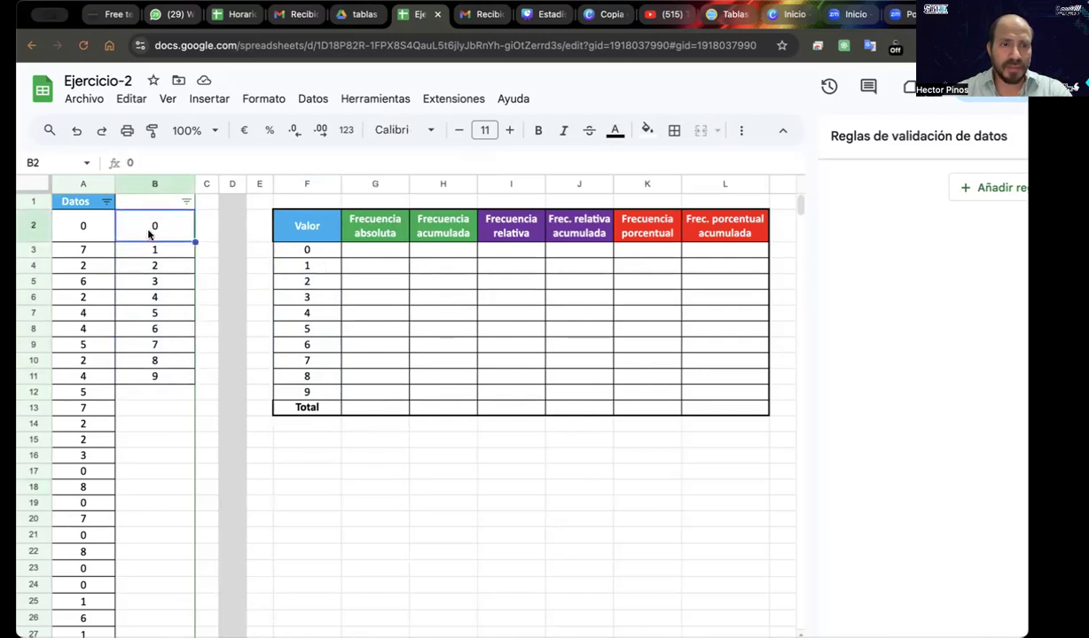
pyautogui.keyDown('shift'); pyautogui.click(151, 379); pyautogui.keyUp('shift')
pyautogui.press('Delete')
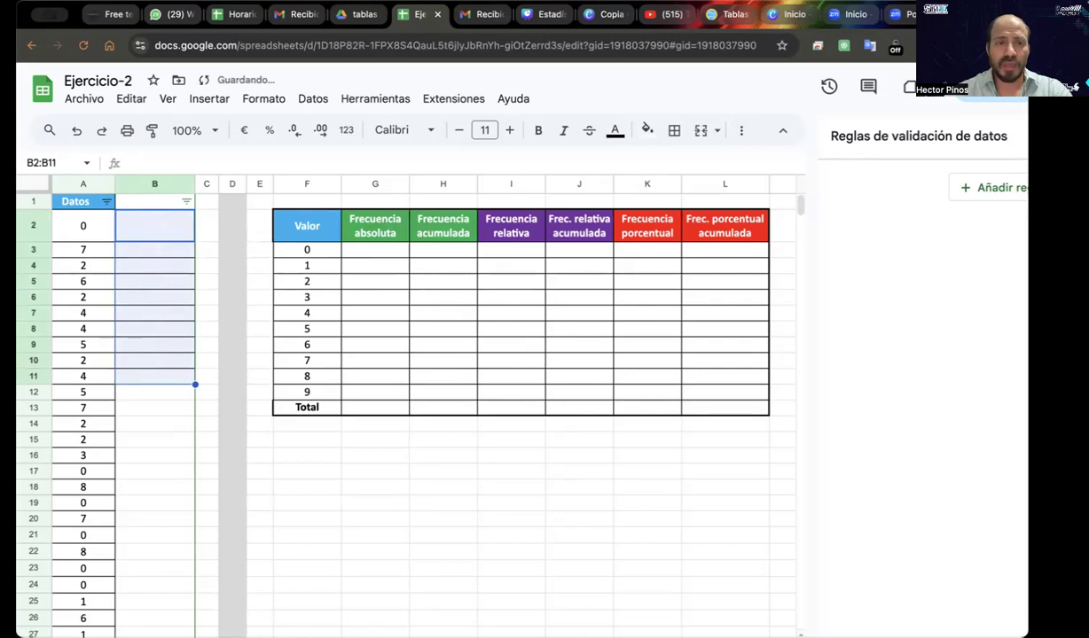
pyautogui.click(140, 429)
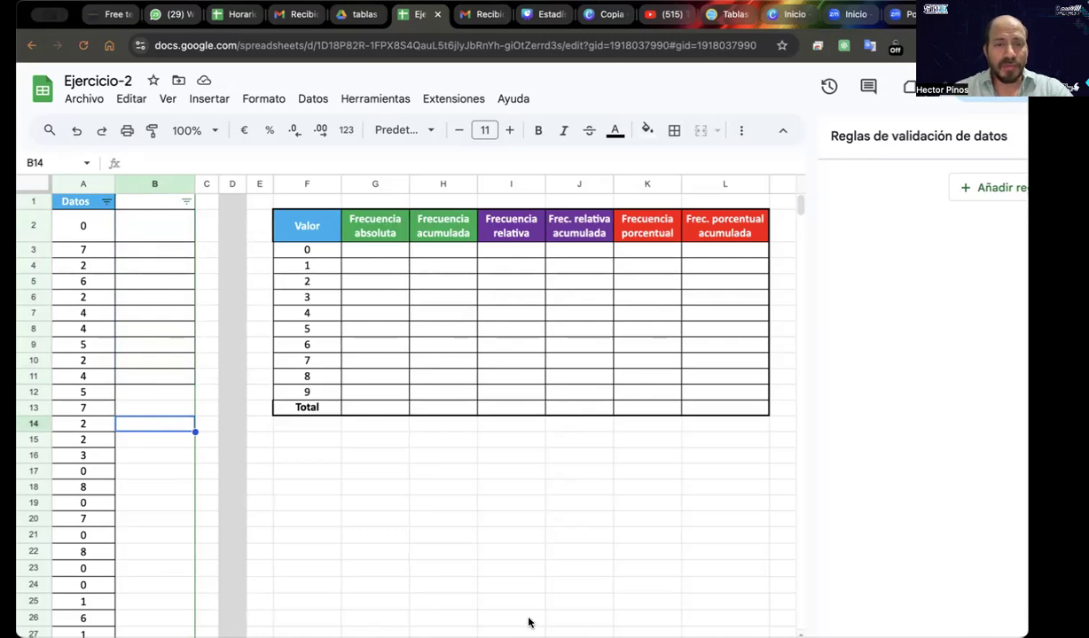
# Examine the Datos column for occurrences of the value 0, as the basis for its absolute frequency
pyautogui.click(375, 250)
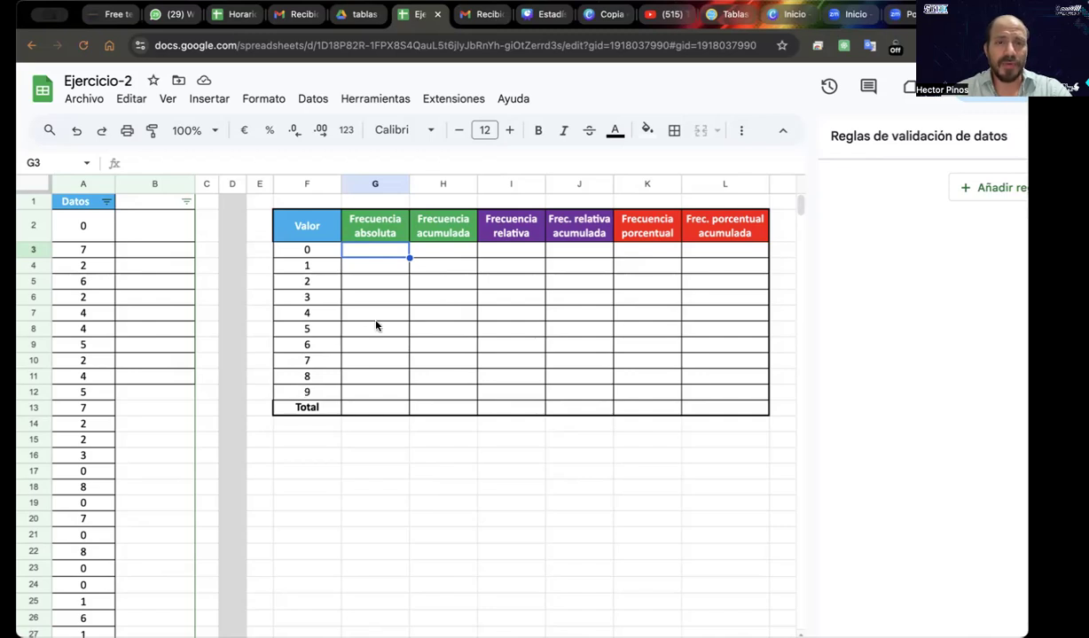
pyautogui.doubleClick(370, 250)
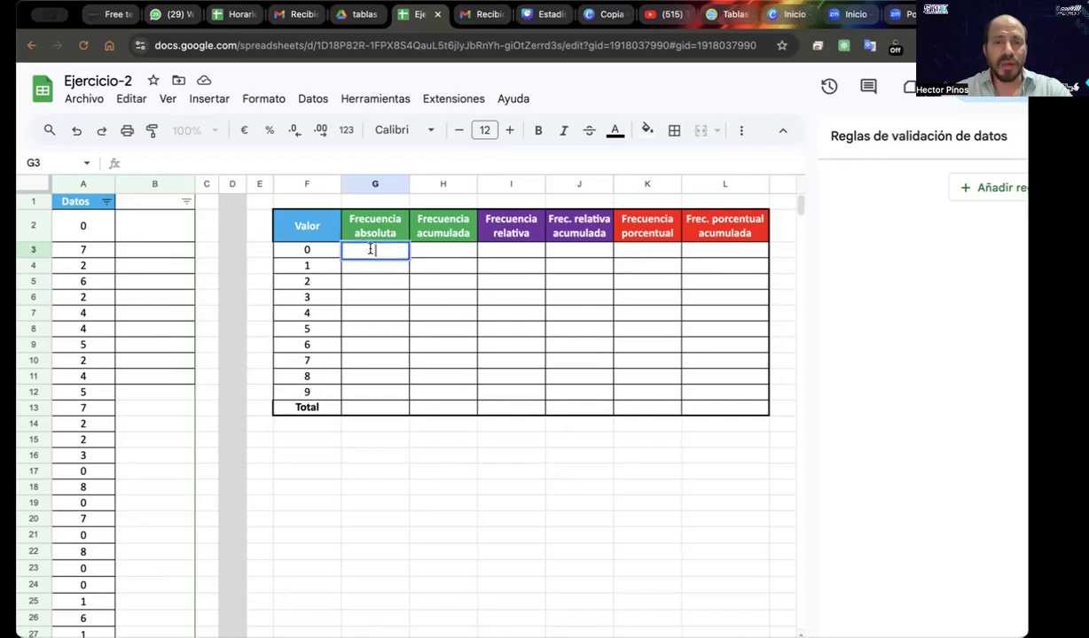
pyautogui.click(346, 295)
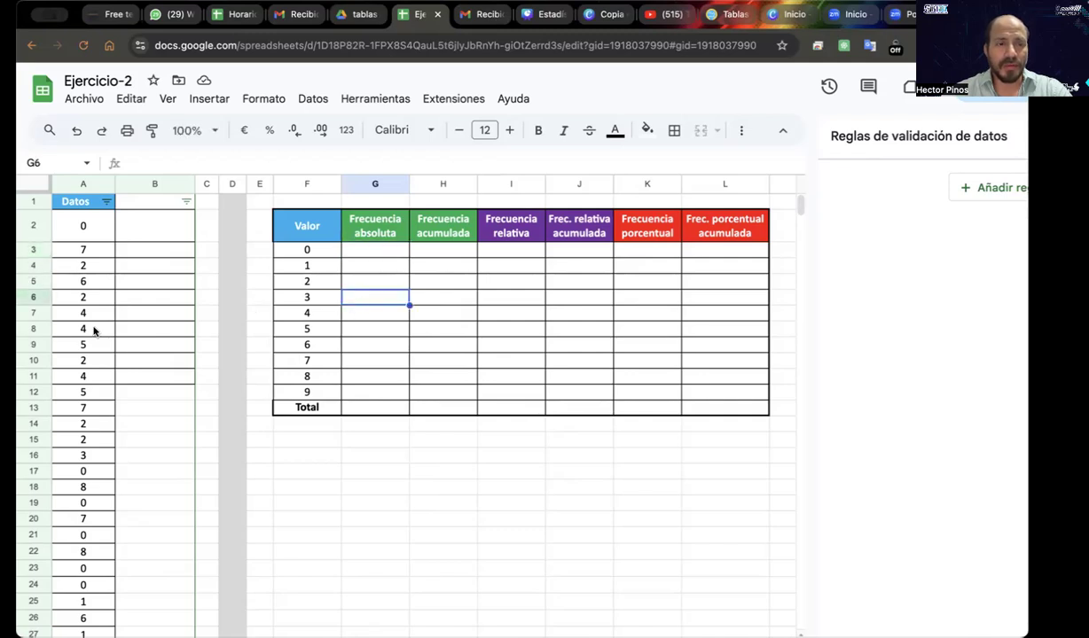
pyautogui.scroll(-6, 93, 328)
pyautogui.scroll(6, 93, 319)
pyautogui.click(82, 225)
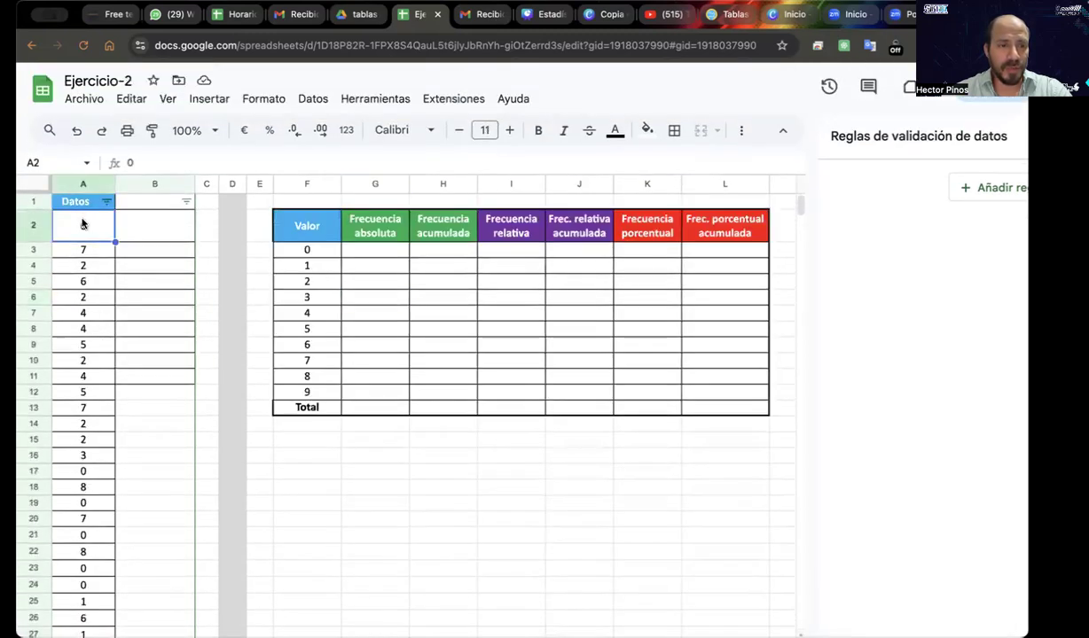
pyautogui.click(86, 454)
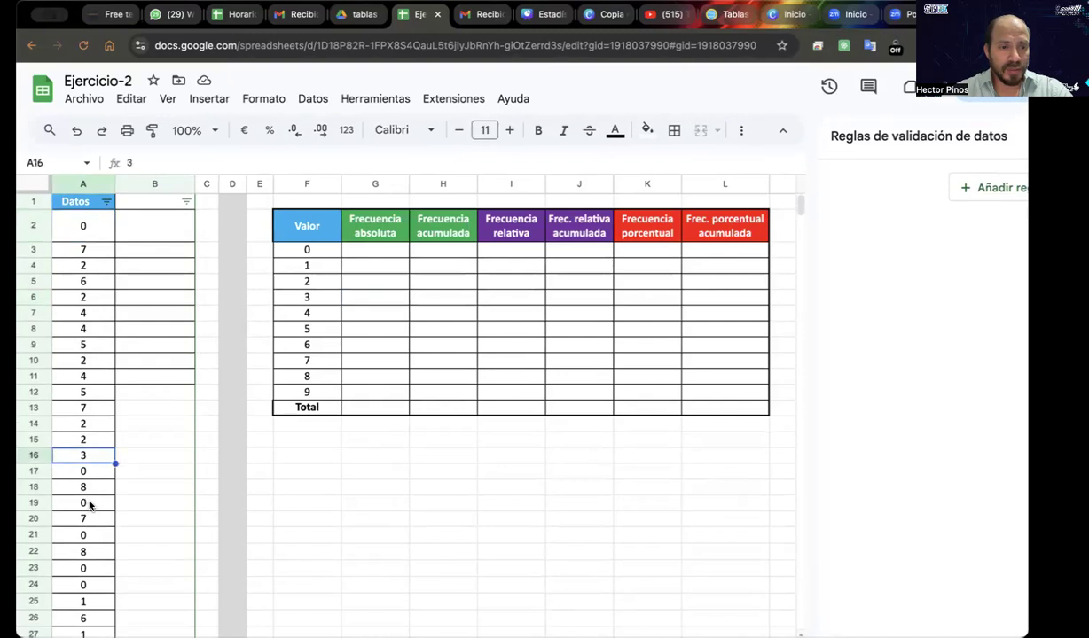
pyautogui.click(90, 505)
pyautogui.click(90, 535)
pyautogui.click(91, 569)
pyautogui.press('Down')
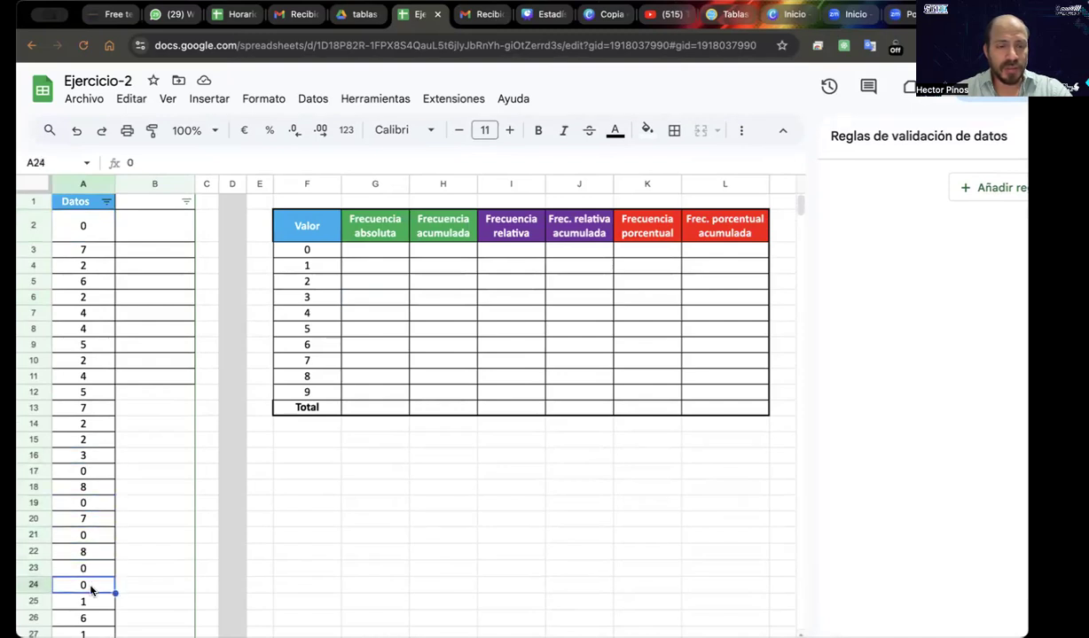
# Start a CONTAR.SI formula in G3, the Frecuencia absoluta cell for the value 0
pyautogui.click(379, 249)
pyautogui.scroll(3, 367, 249)
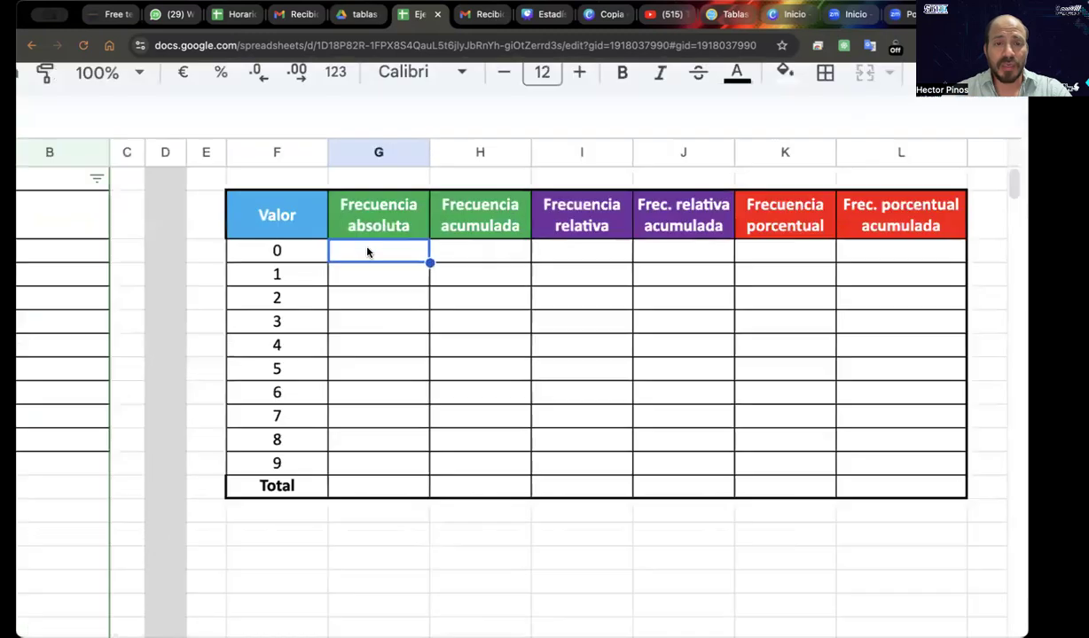
pyautogui.doubleClick(358, 249)
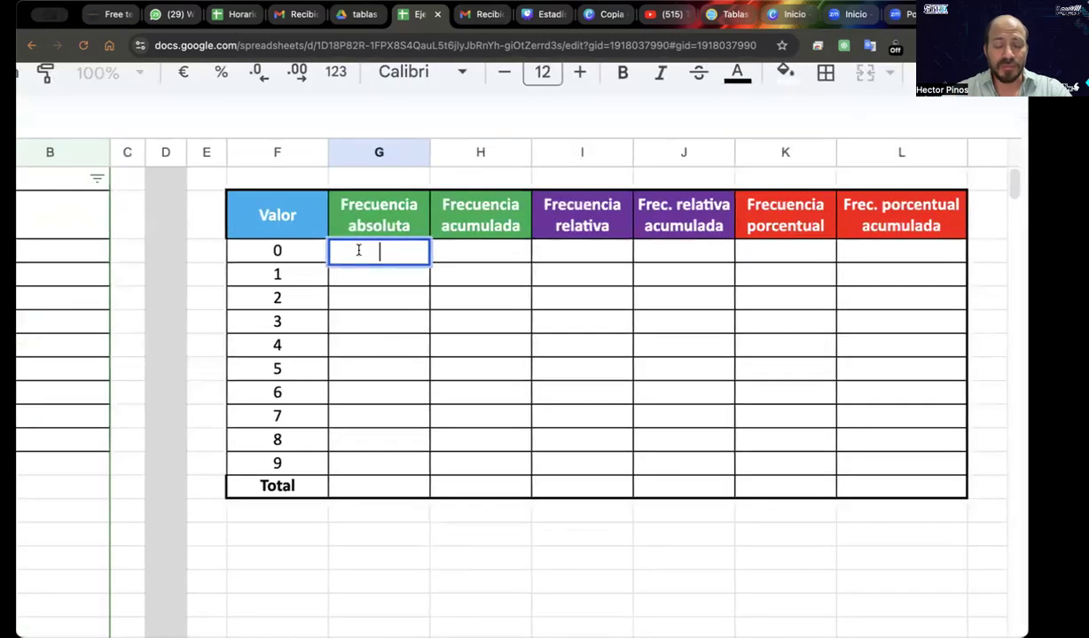
pyautogui.write('=')
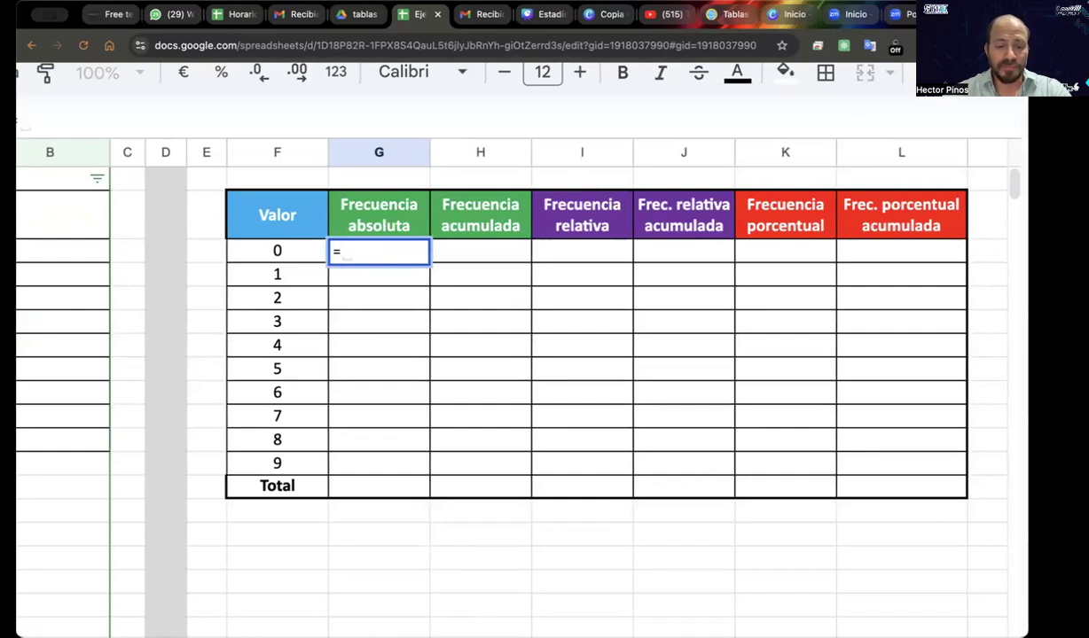
pyautogui.write('contar')
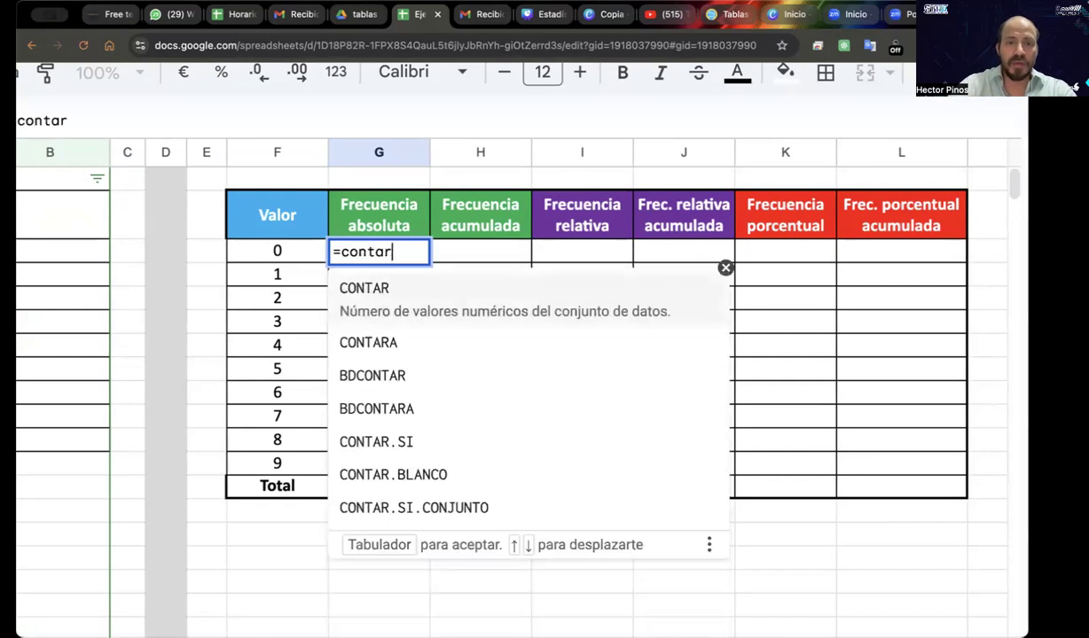
pyautogui.click(381, 434)
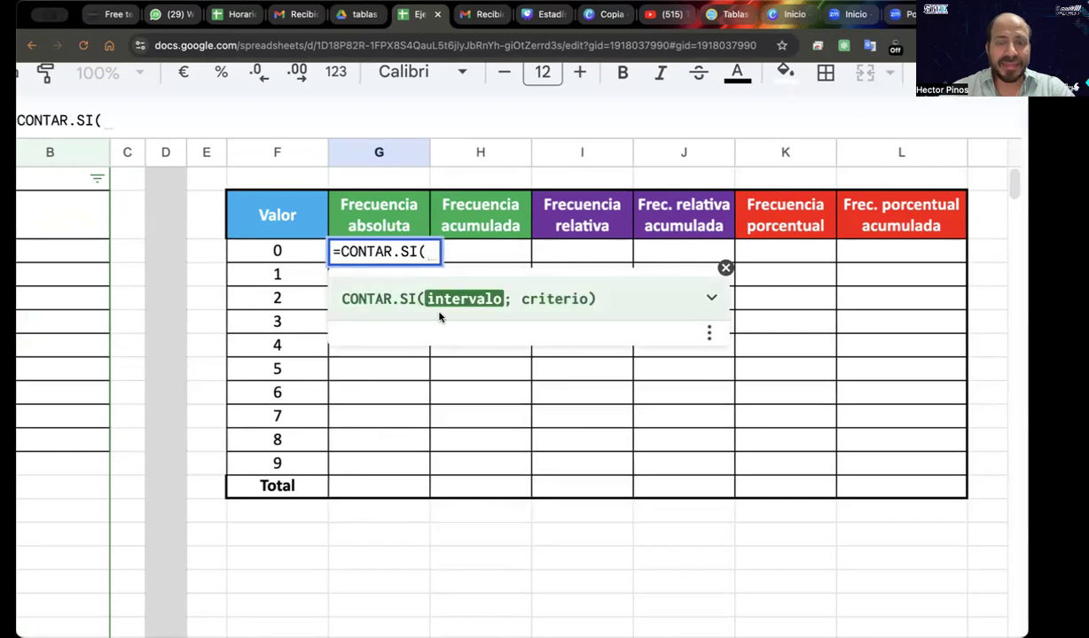
# Give the CONTAR.SI formula in G3 the Datos range A2:A101 as its interval
pyautogui.scroll(-3, 360, 425)
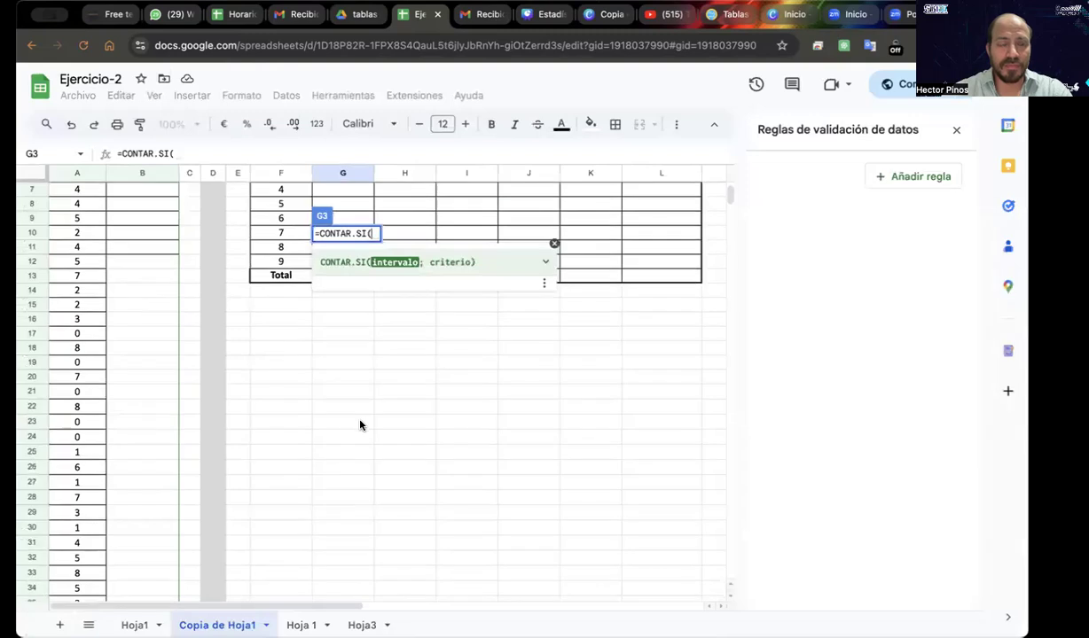
pyautogui.scroll(3, 209, 337)
pyautogui.click(84, 213)
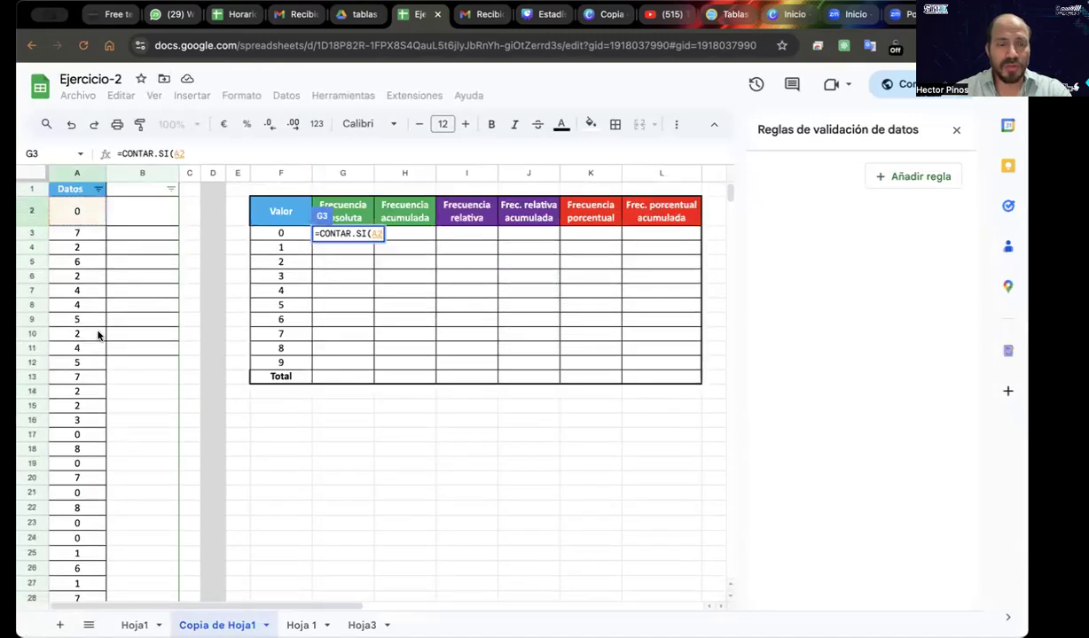
pyautogui.scroll(-10, 105, 514)
pyautogui.scroll(-6, 105, 514)
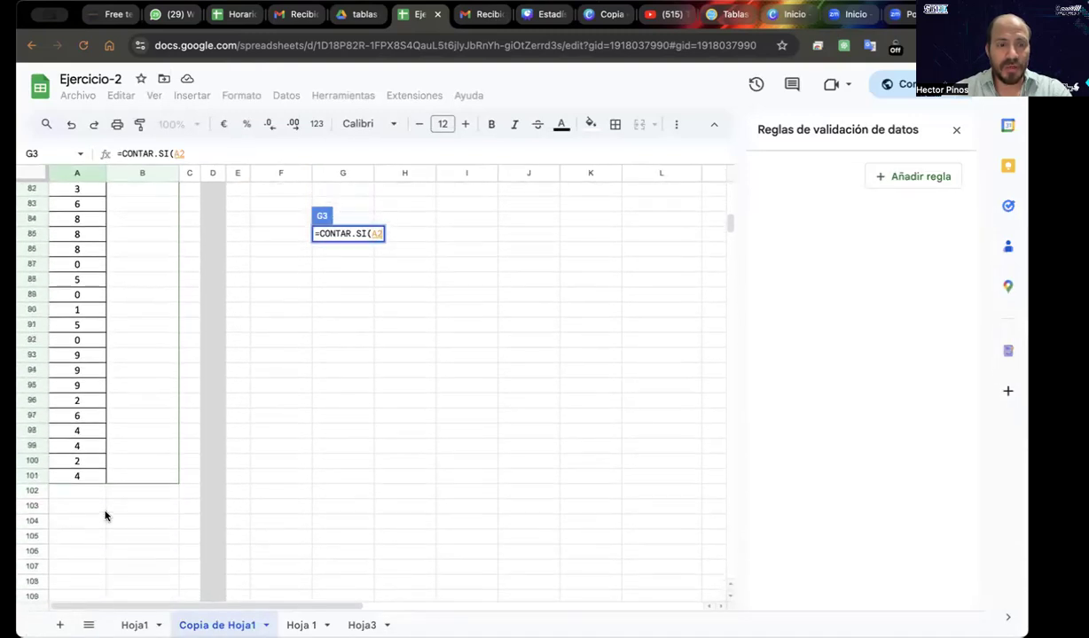
pyautogui.keyDown('shift'); pyautogui.click(86, 462); pyautogui.keyUp('shift')
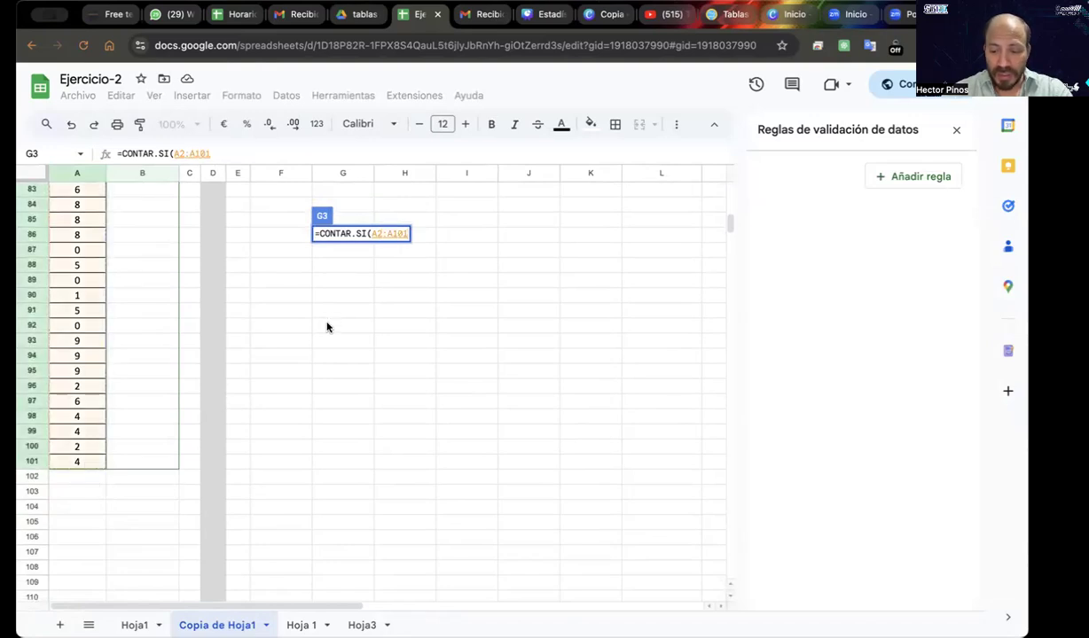
pyautogui.scroll(5, 326, 327)
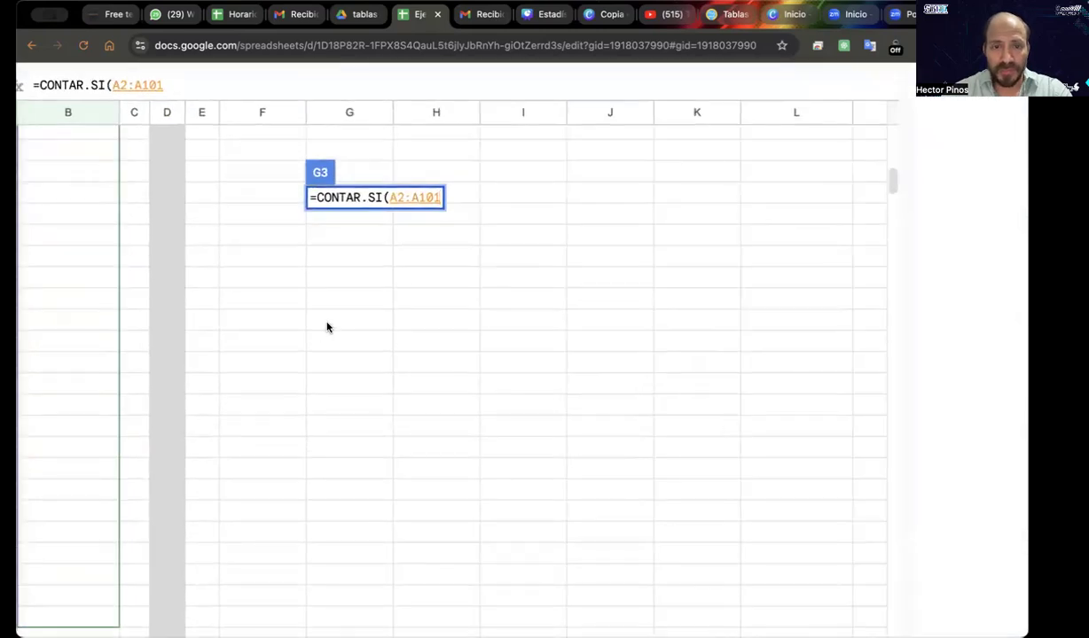
# Complete the G3 formula with F3 as the criterion, so it reads =CONTAR.SI(A2:A101;F3), and enter it
pyautogui.write(';')
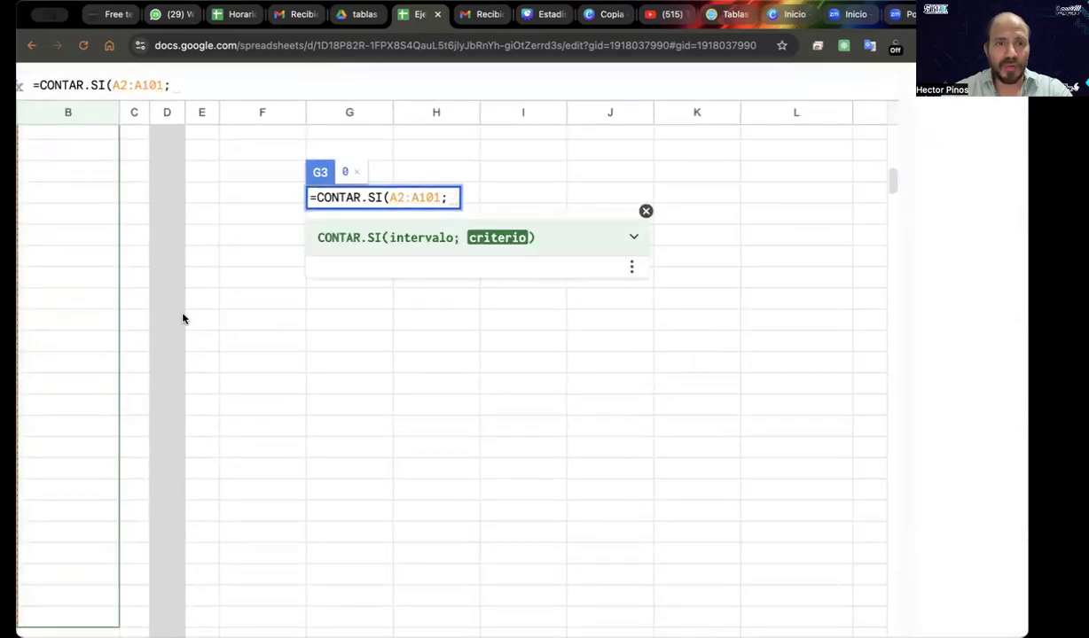
pyautogui.scroll(3, 183, 318)
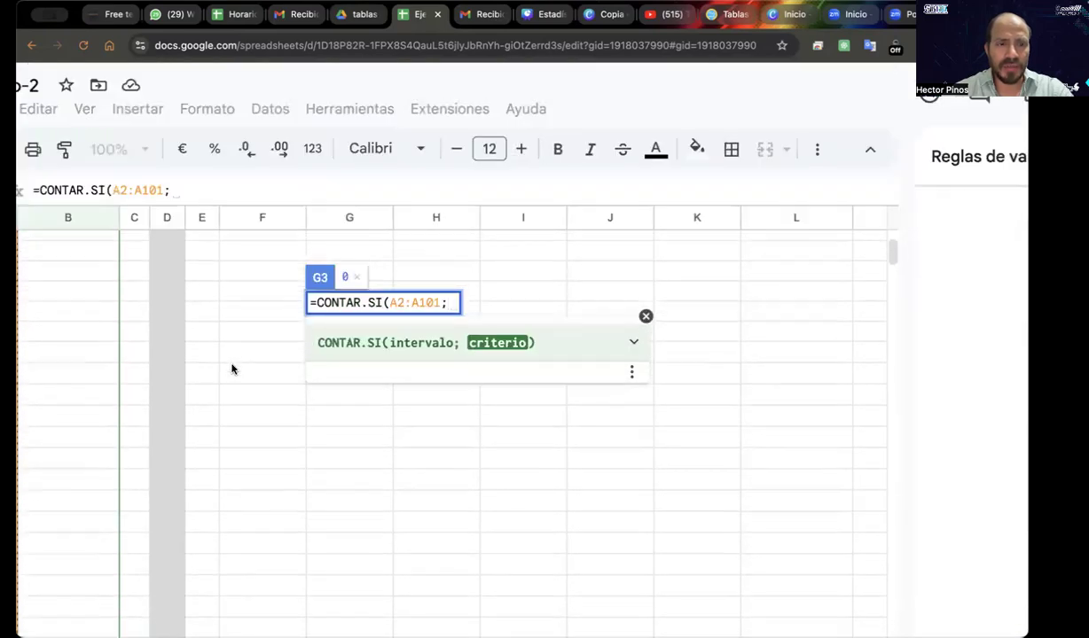
pyautogui.click(261, 303)
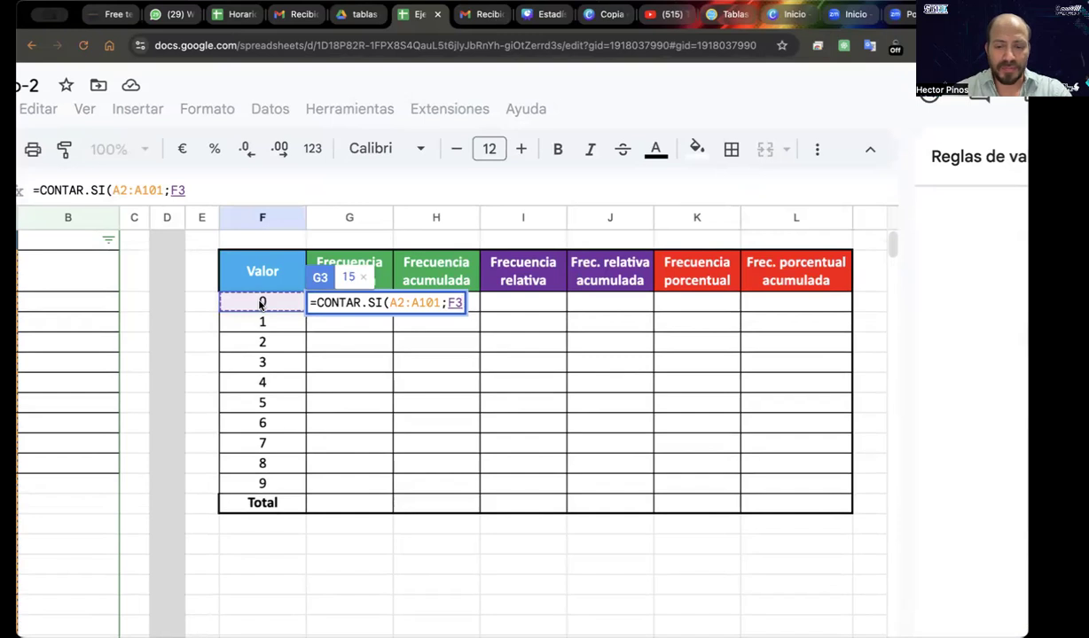
pyautogui.write(')')
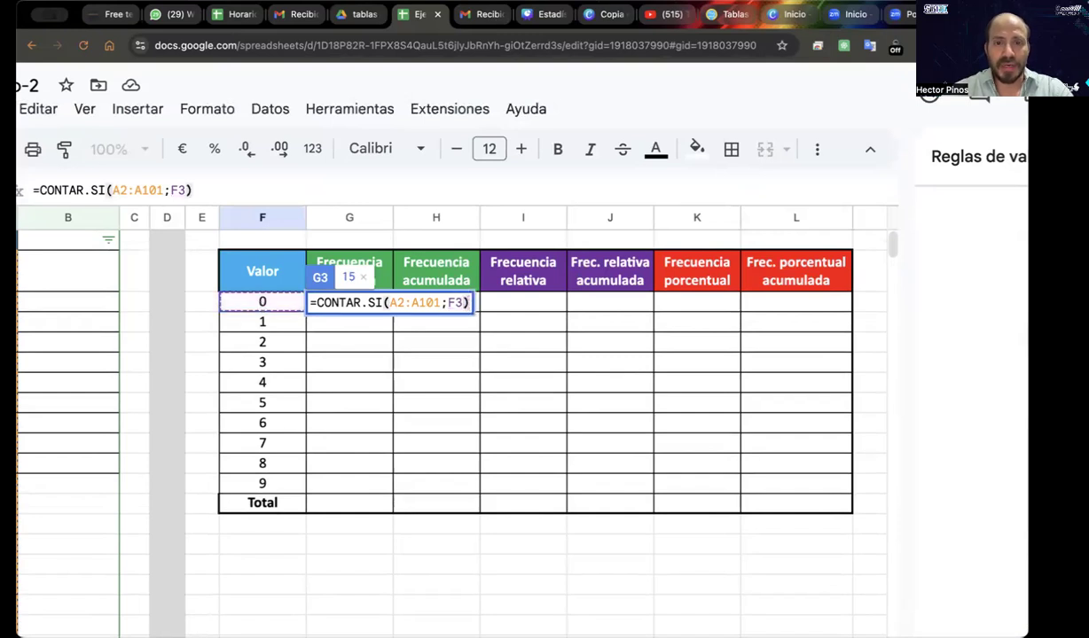
pyautogui.press('Return')
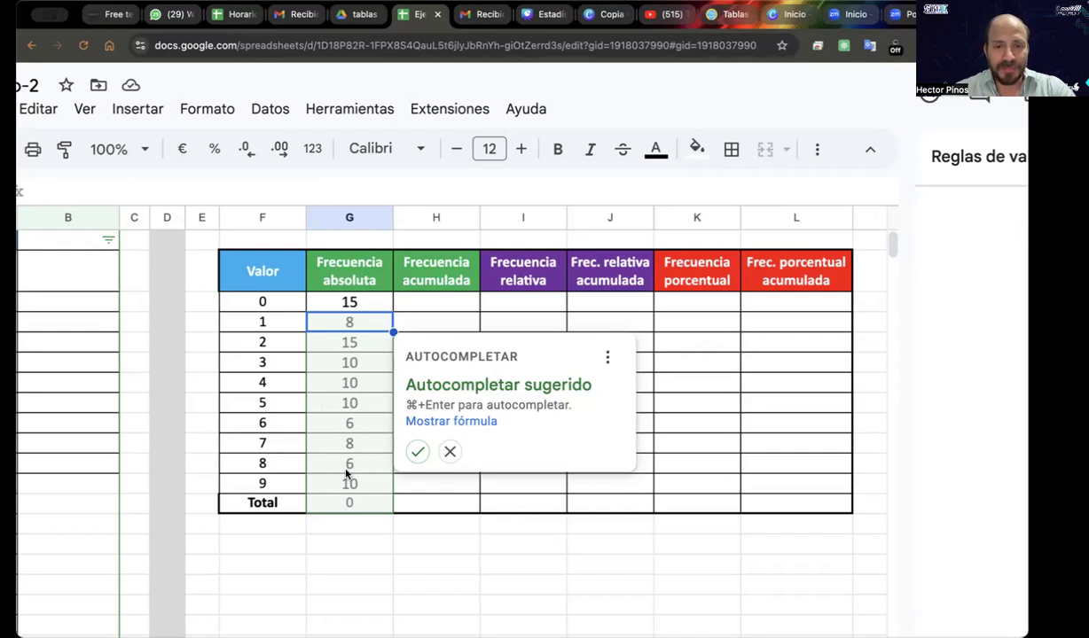
# Accept the suggested autofill of the count formula for G4:G13, and compare the formulas in G3 and G4
pyautogui.click(419, 451)
pyautogui.click(410, 365)
pyautogui.click(354, 330)
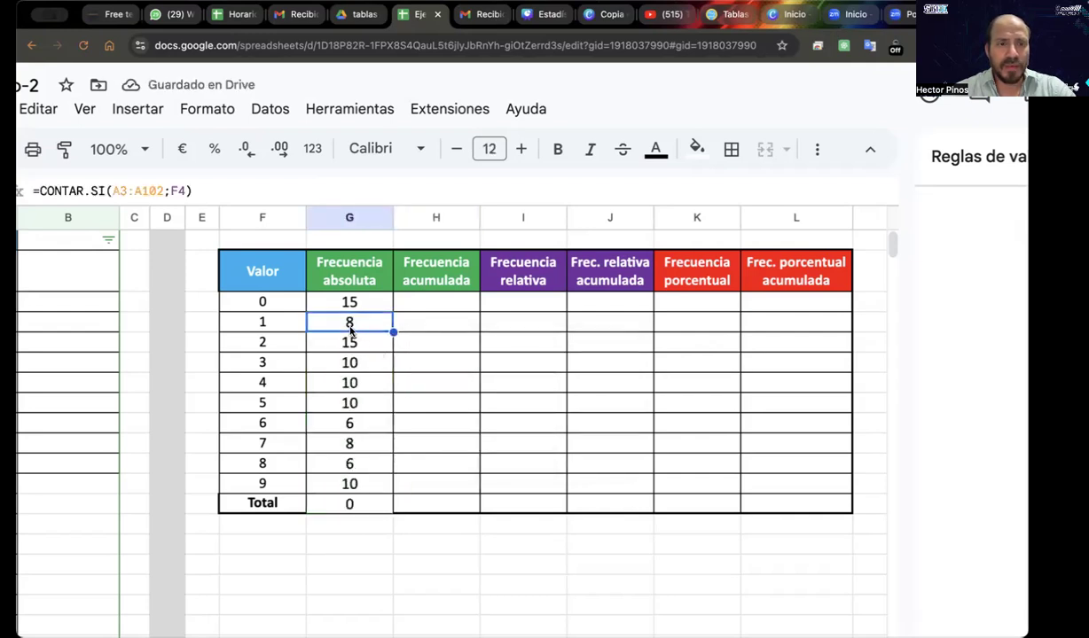
pyautogui.click(346, 302)
pyautogui.click(353, 321)
pyautogui.click(344, 301)
pyautogui.click(350, 320)
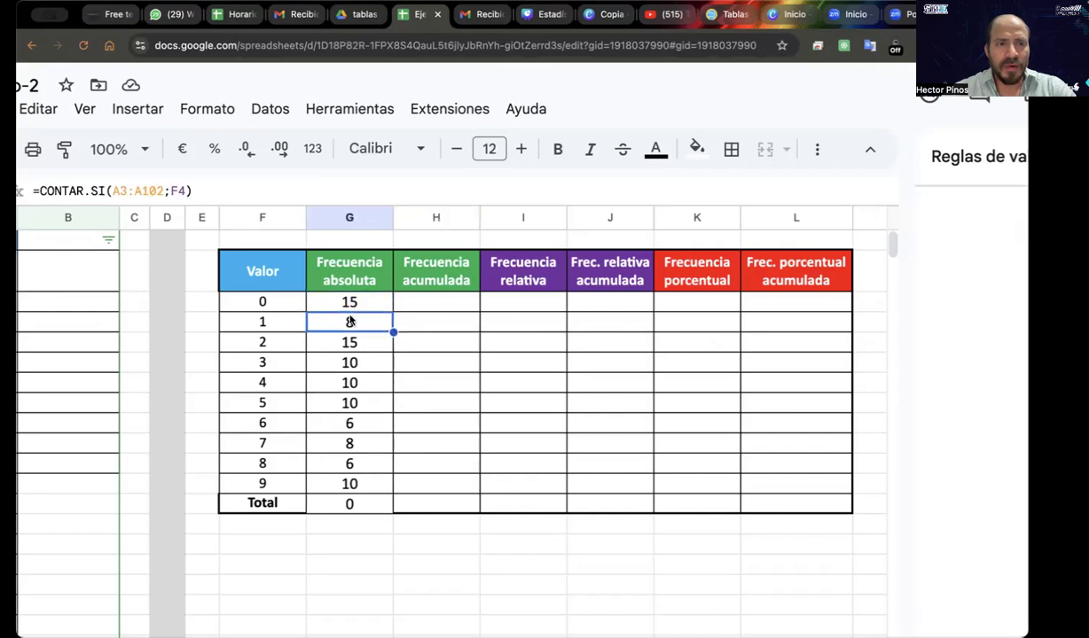
# Make the Datos range absolute in the G3 formula, so it reads =CONTAR.SI($A$2:$A$101;F3), and enter it
pyautogui.click(348, 302)
pyautogui.doubleClick(348, 301)
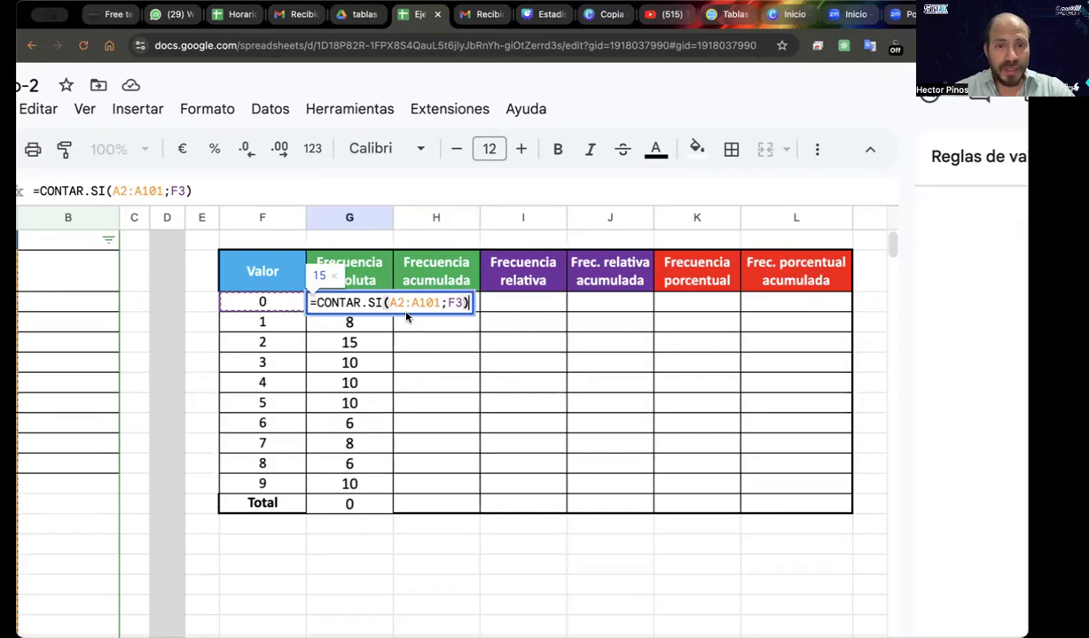
pyautogui.click(388, 303)
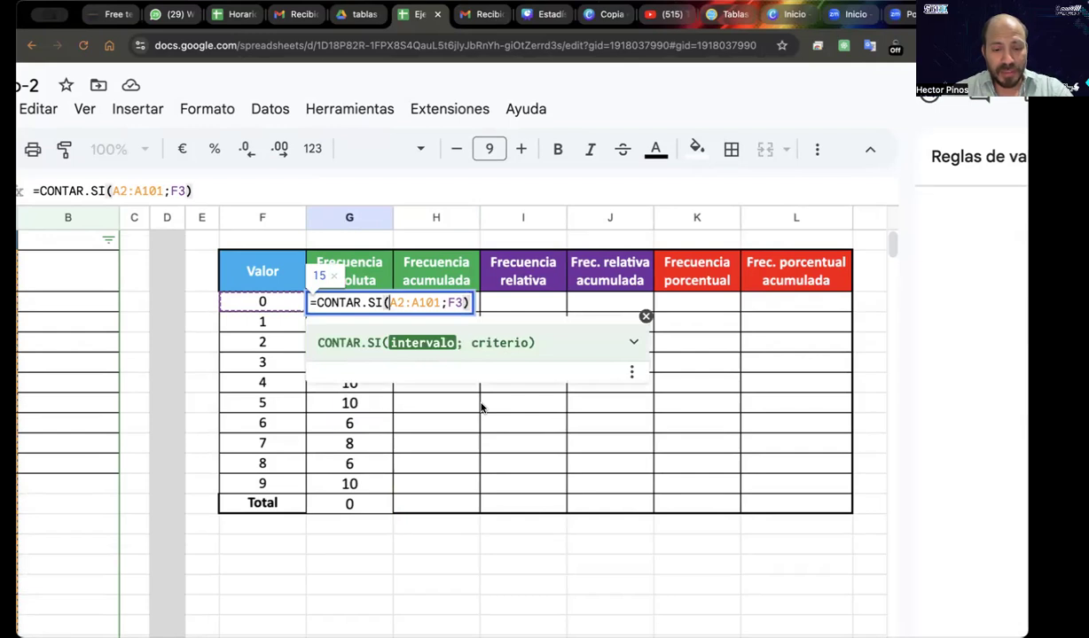
pyautogui.write('$')
pyautogui.click(405, 302)
pyautogui.write('$')
pyautogui.click(424, 303)
pyautogui.write('$')
pyautogui.click(439, 302)
pyautogui.write('$')
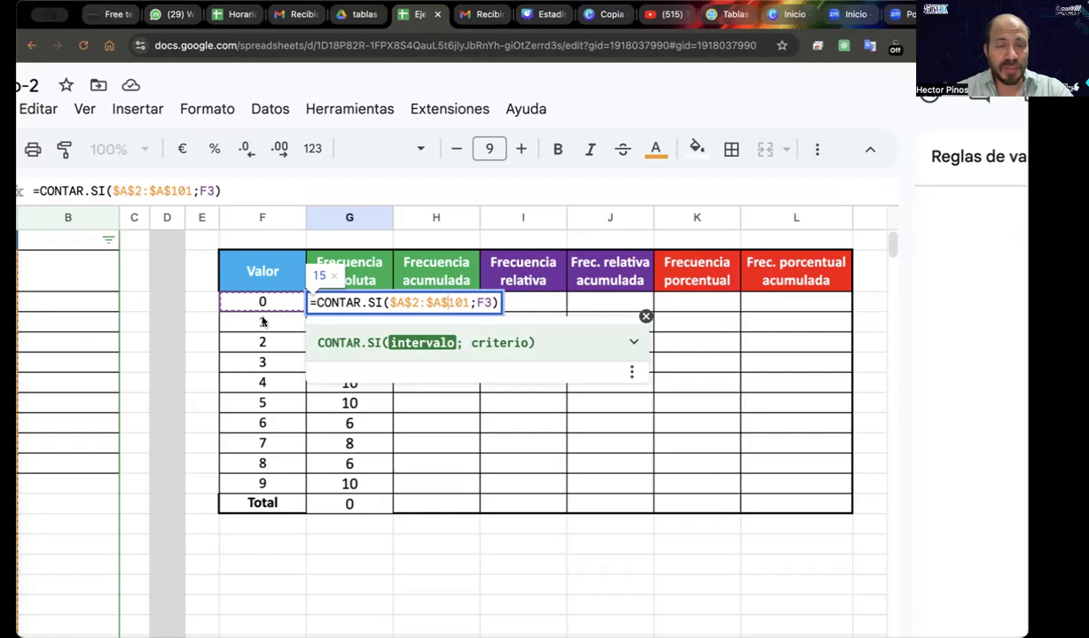
pyautogui.press('Return')
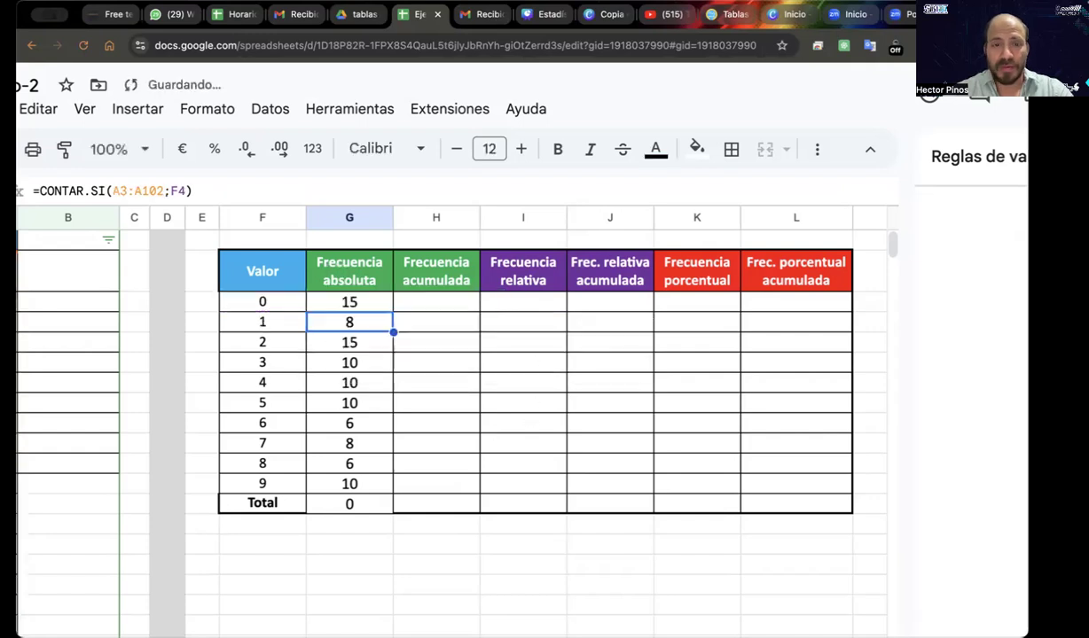
# Check the formula in G4, then clear the old count formulas from G4:G13
pyautogui.doubleClick(362, 325)
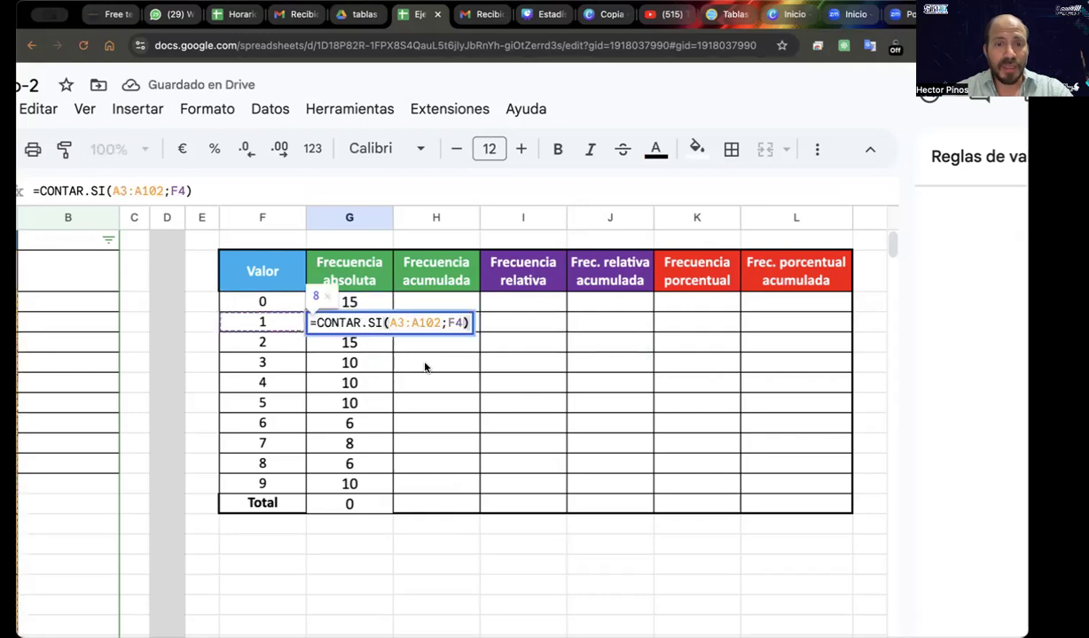
pyautogui.click(403, 388)
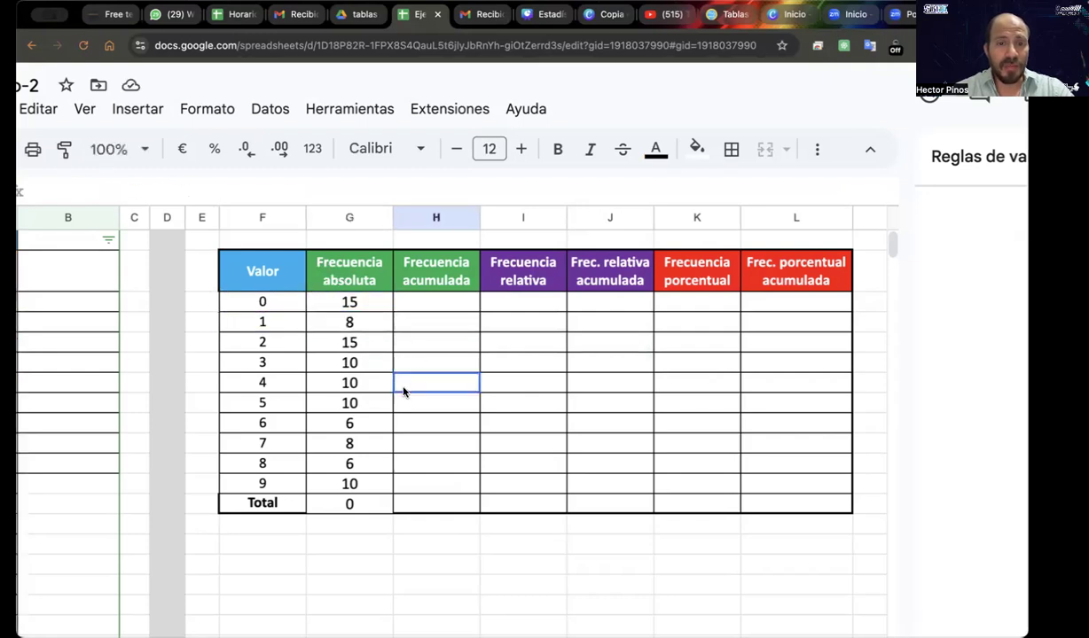
pyautogui.click(353, 317)
pyautogui.keyDown('shift'); pyautogui.click(361, 481); pyautogui.keyUp('shift')
pyautogui.keyDown('shift'); pyautogui.click(354, 503); pyautogui.keyUp('shift')
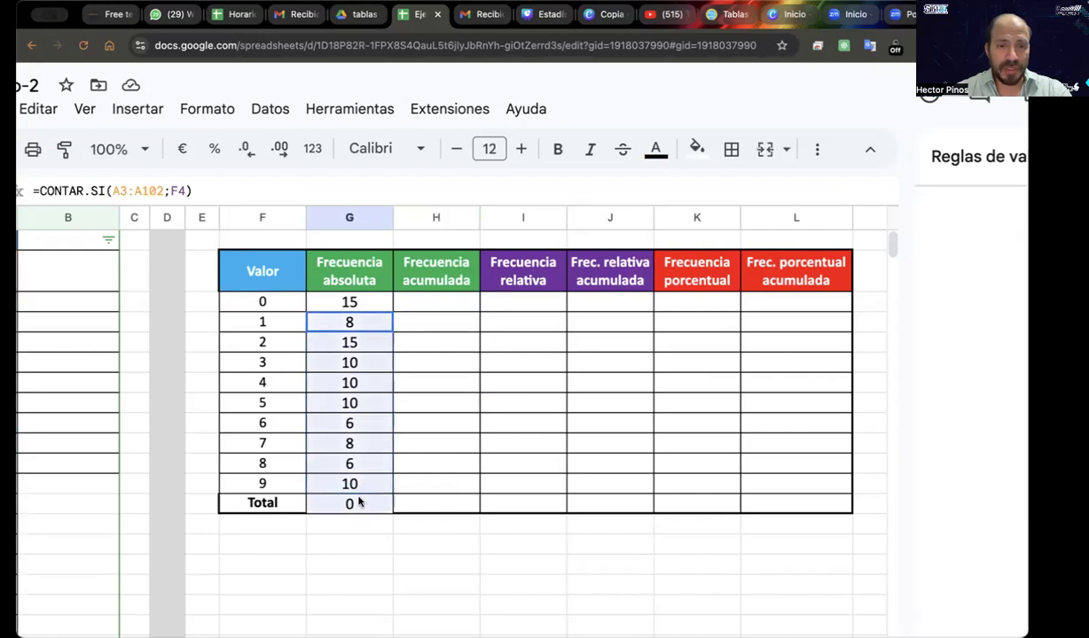
pyautogui.press('Delete')
pyautogui.click(474, 406)
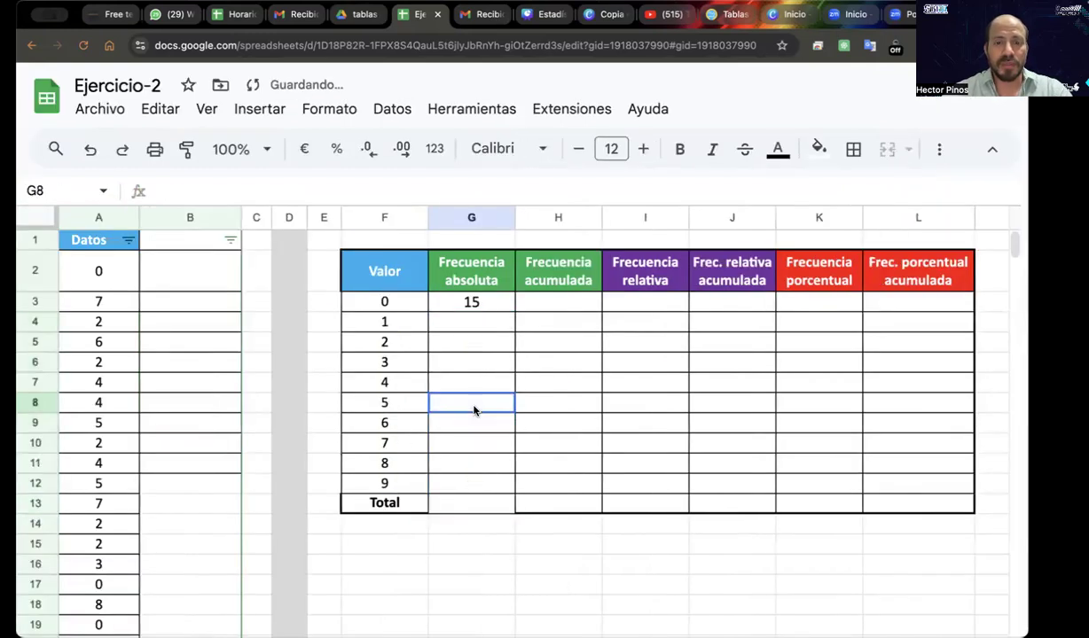
# Review the absolute-range formula in G3 and fill it down through G12, leaving out the Total row
pyautogui.click(489, 306)
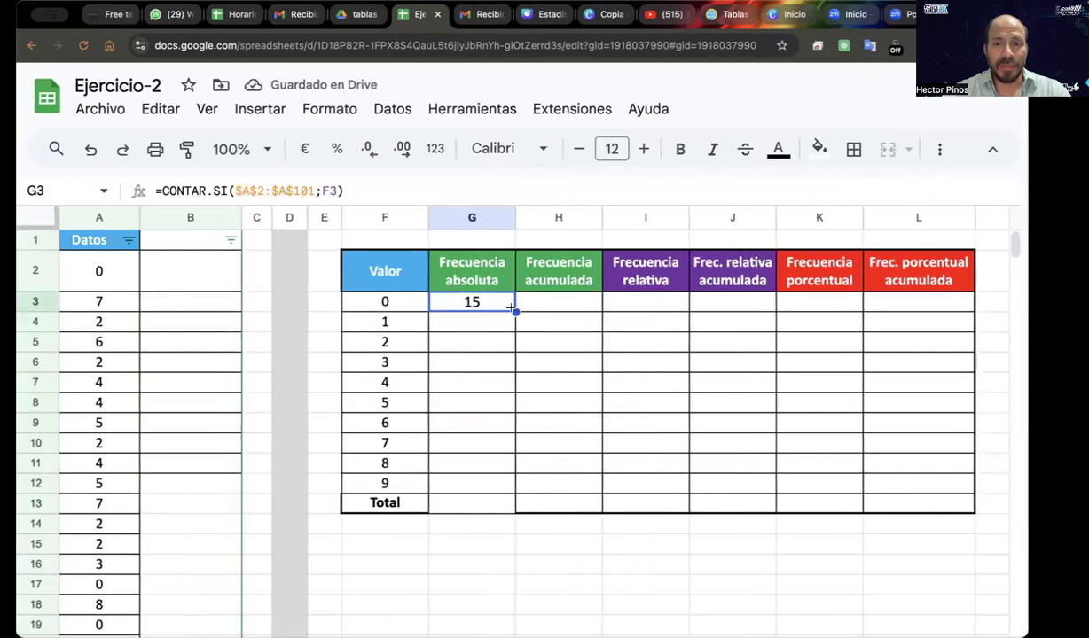
pyautogui.doubleClick(483, 300)
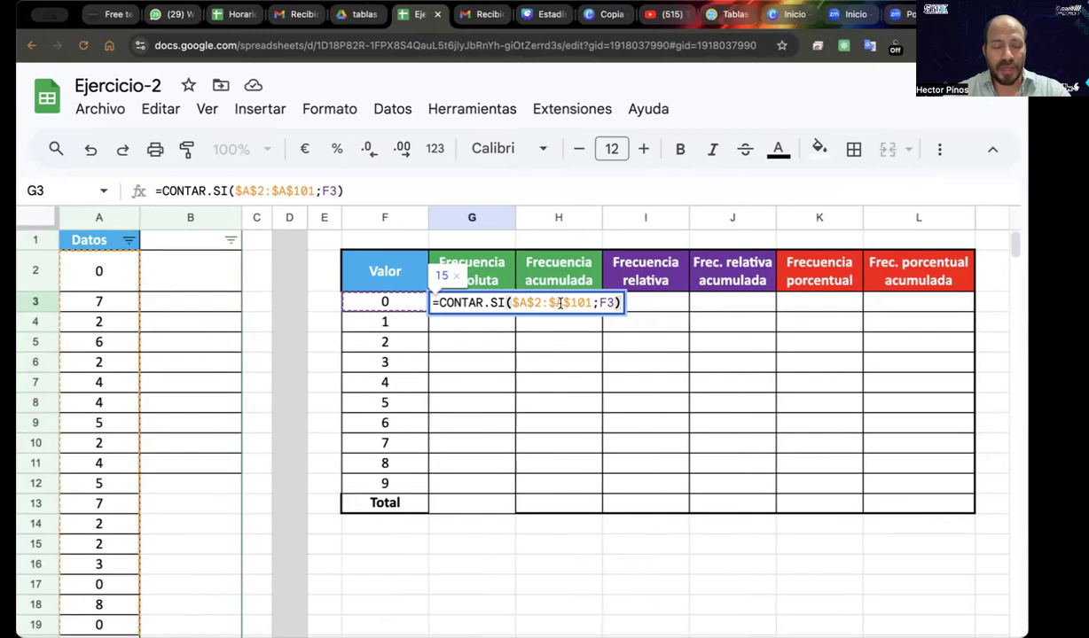
pyautogui.press('Return')
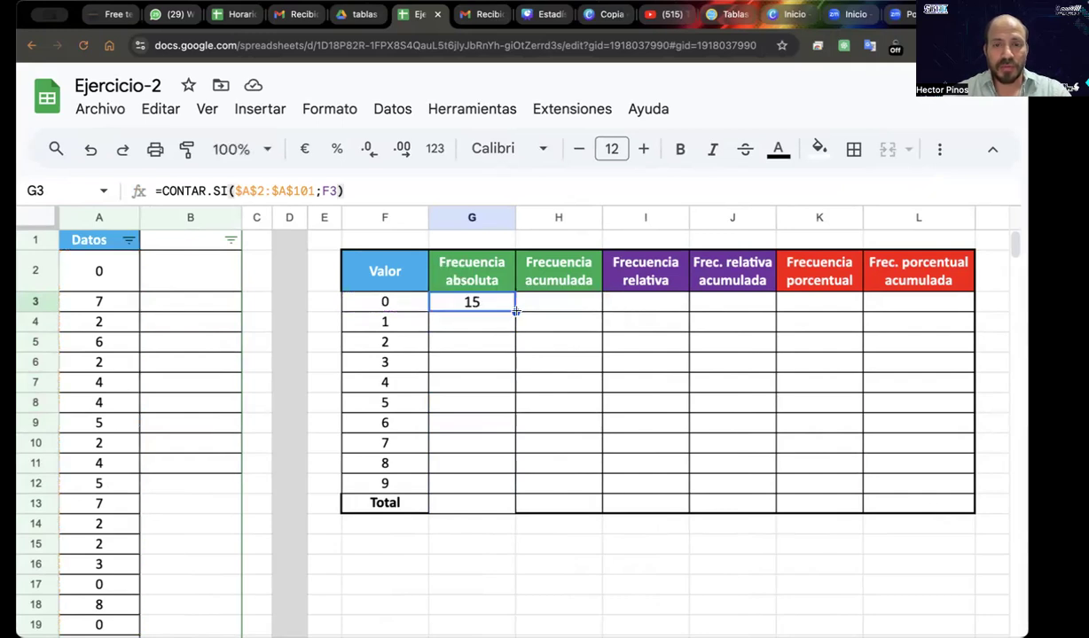
pyautogui.doubleClick(489, 304)
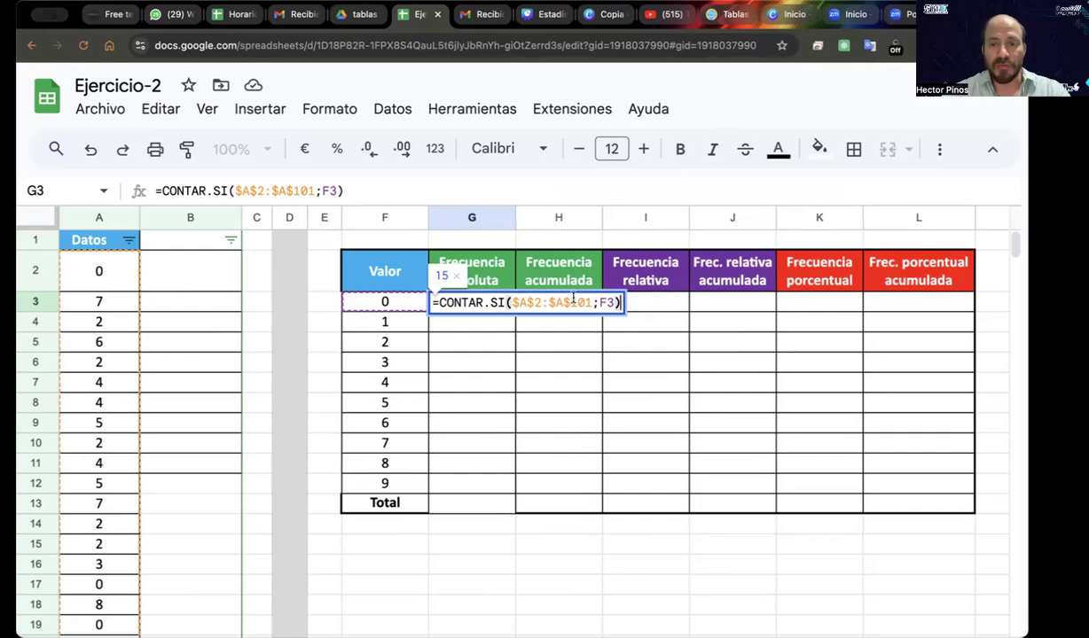
pyautogui.click(663, 301)
pyautogui.click(502, 306)
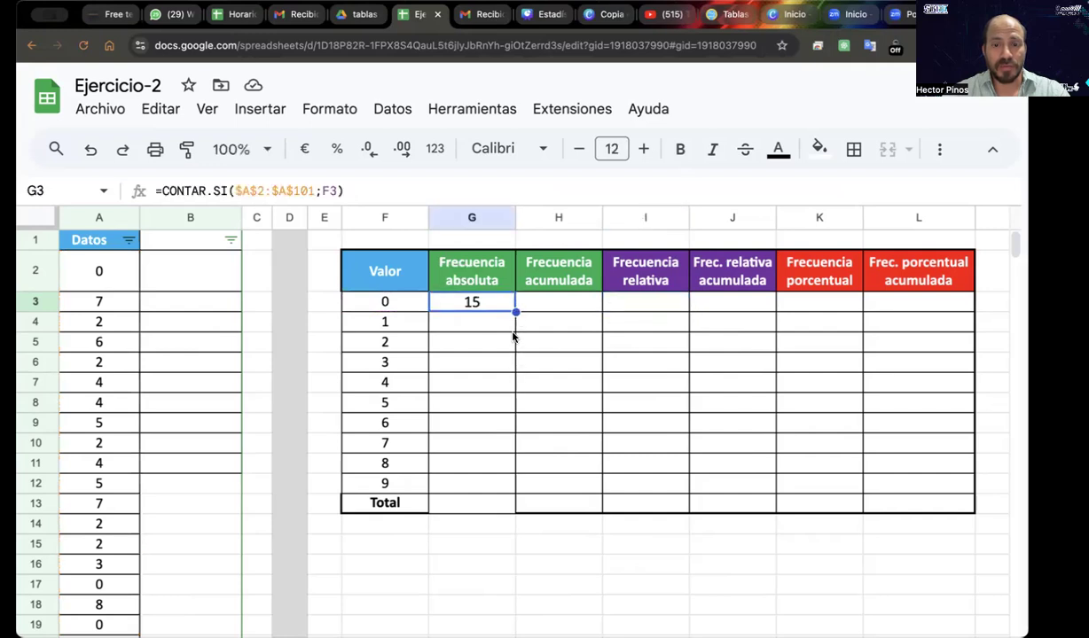
pyautogui.moveTo(515, 312); pyautogui.dragTo(503, 489)
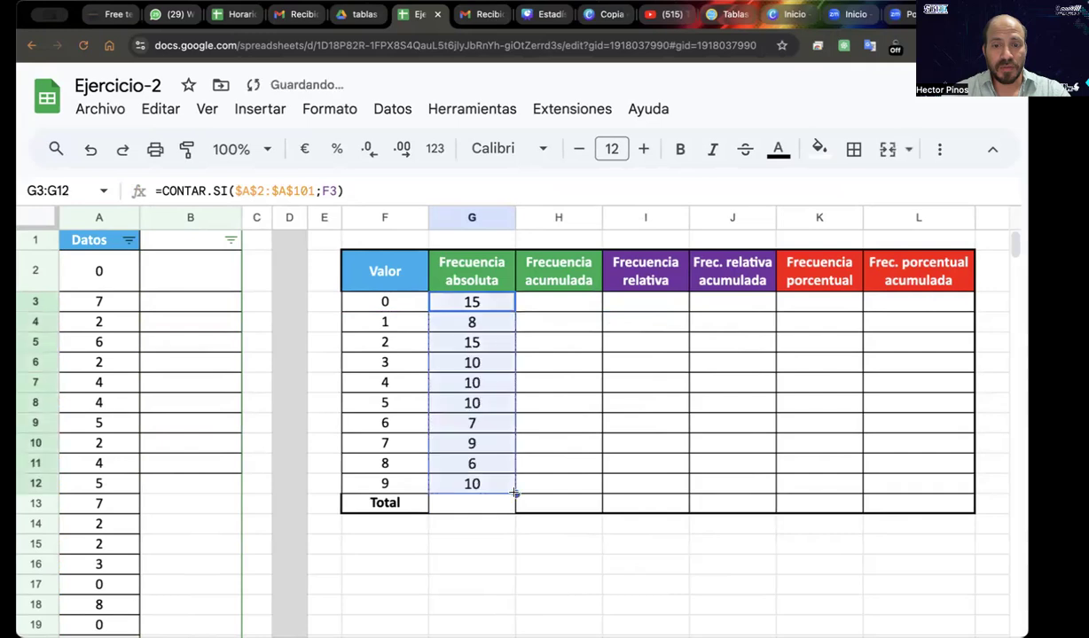
pyautogui.click(547, 444)
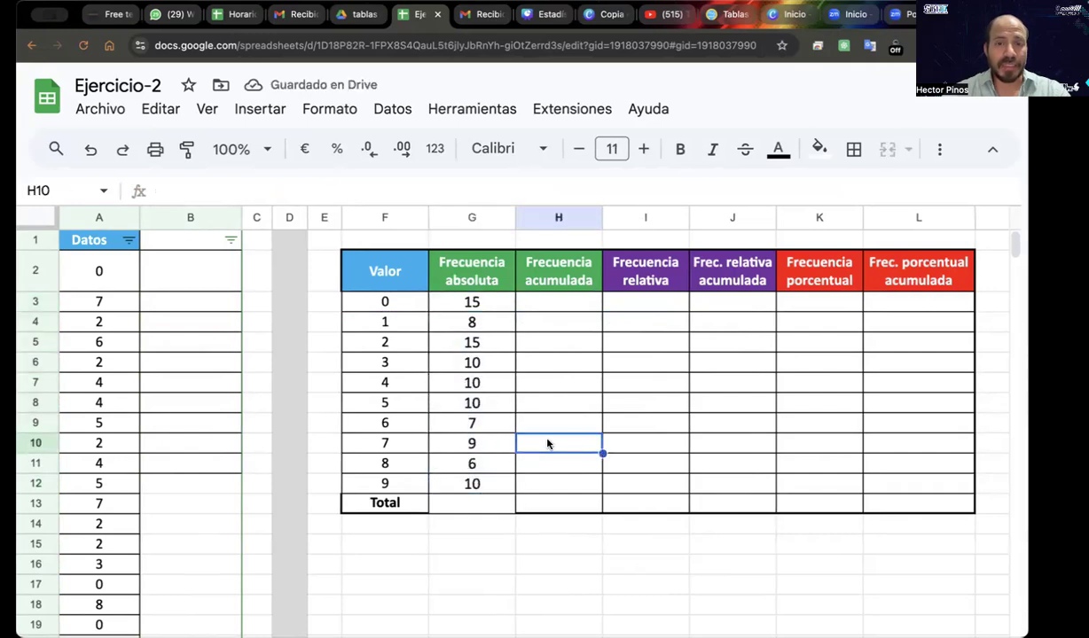
# Inspect the copied formula in G4 and check its highlighted range along the Datos column, leaving the formula unedited
pyautogui.click(453, 318)
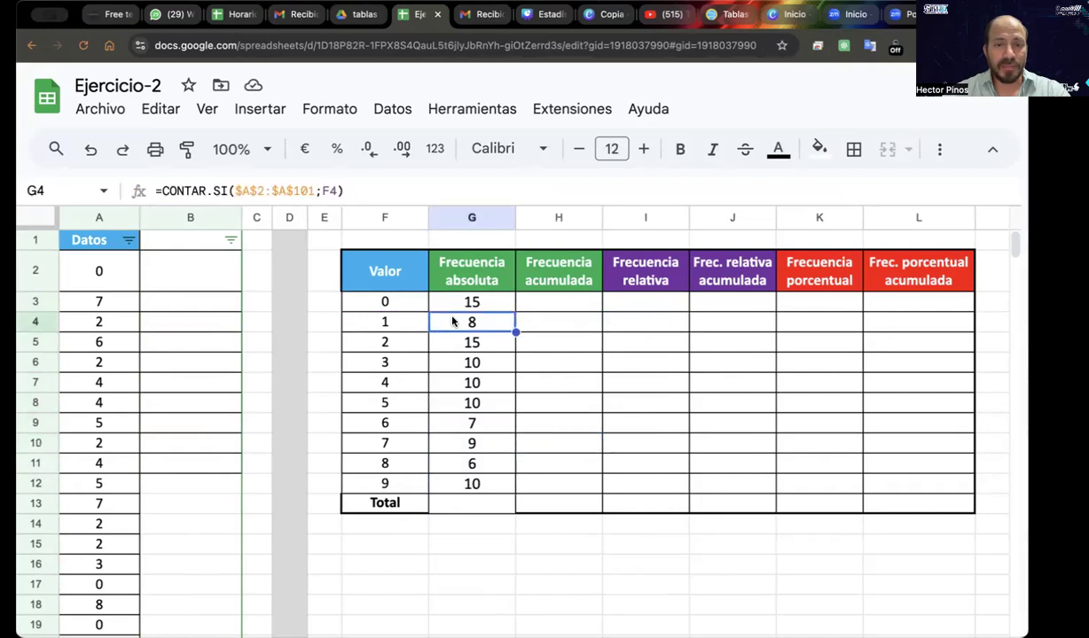
pyautogui.doubleClick(453, 317)
pyautogui.scroll(-1, 159, 450)
pyautogui.scroll(-20, 159, 449)
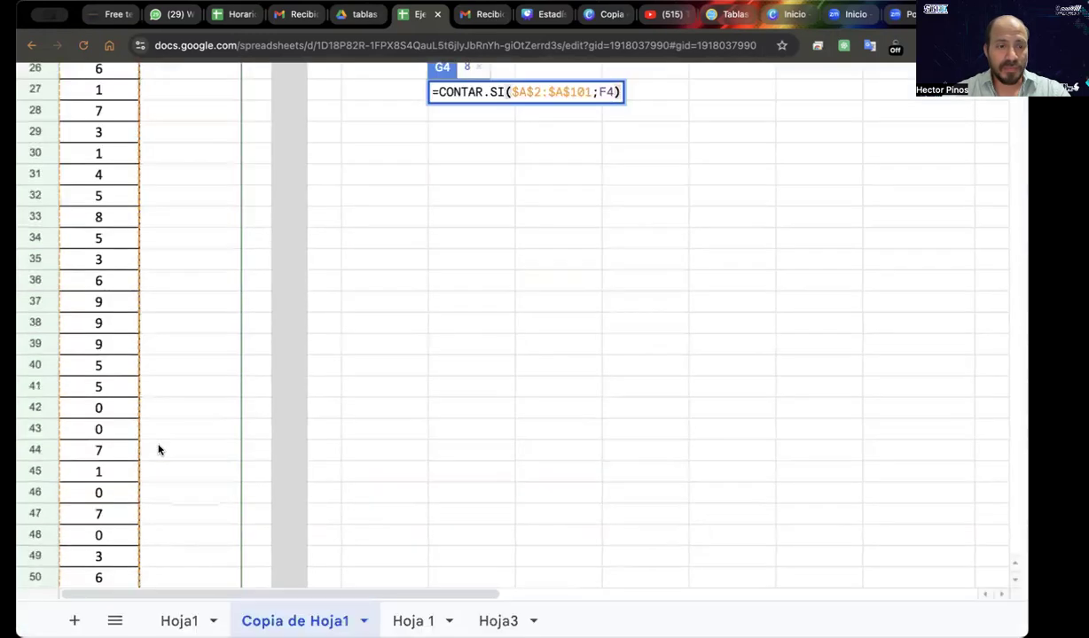
pyautogui.scroll(20, 159, 450)
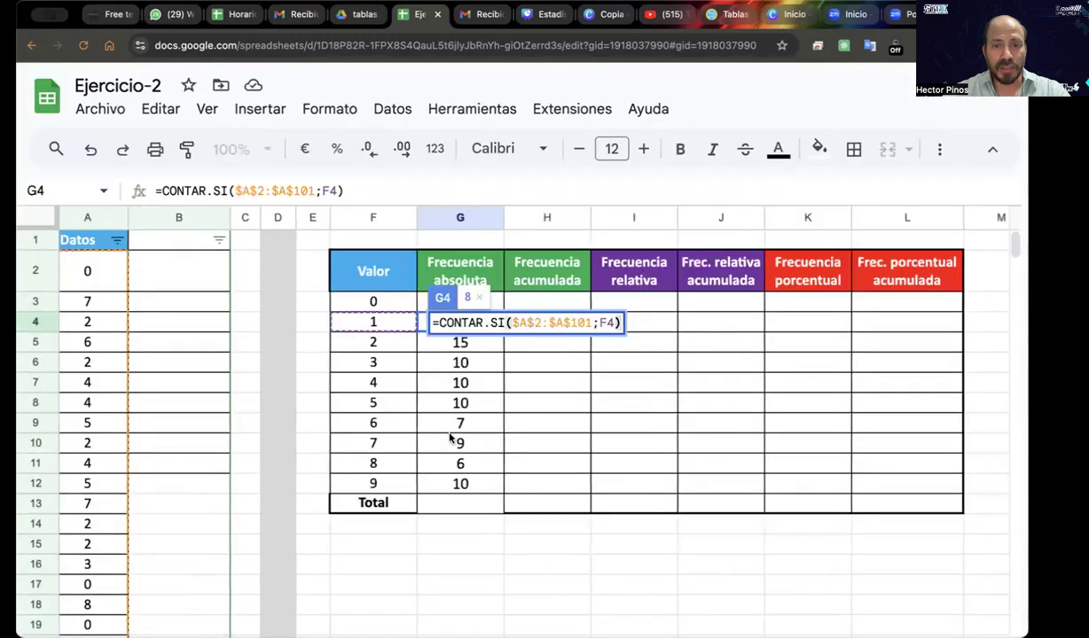
pyautogui.press('Escape')
pyautogui.click(600, 547)
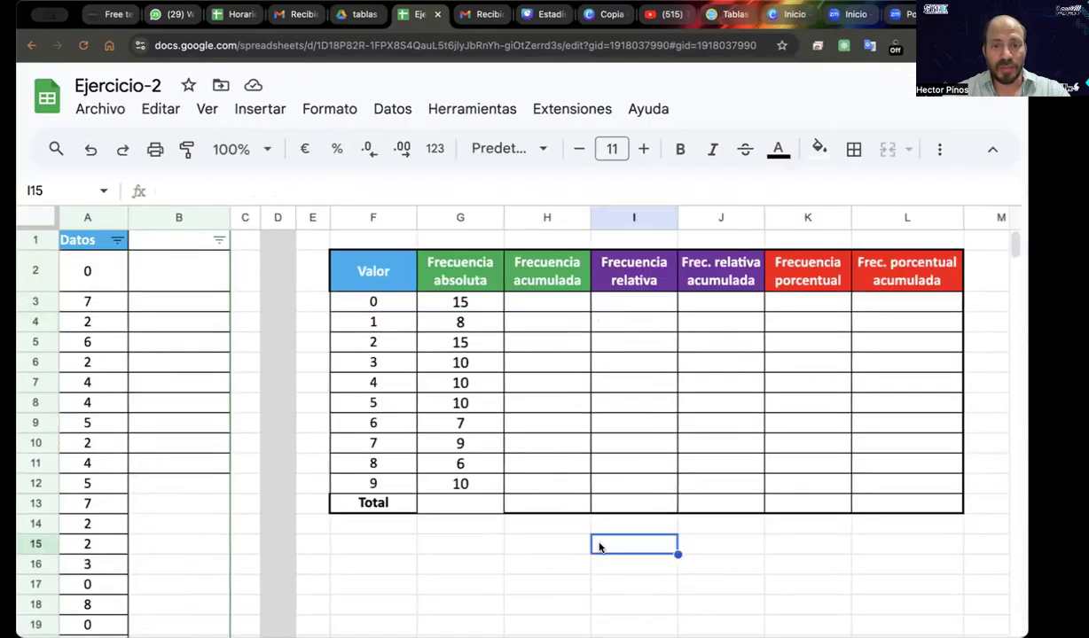
# Fill G13, the Total cell of the Frecuencia absoluta column, with yellow
pyautogui.click(456, 500)
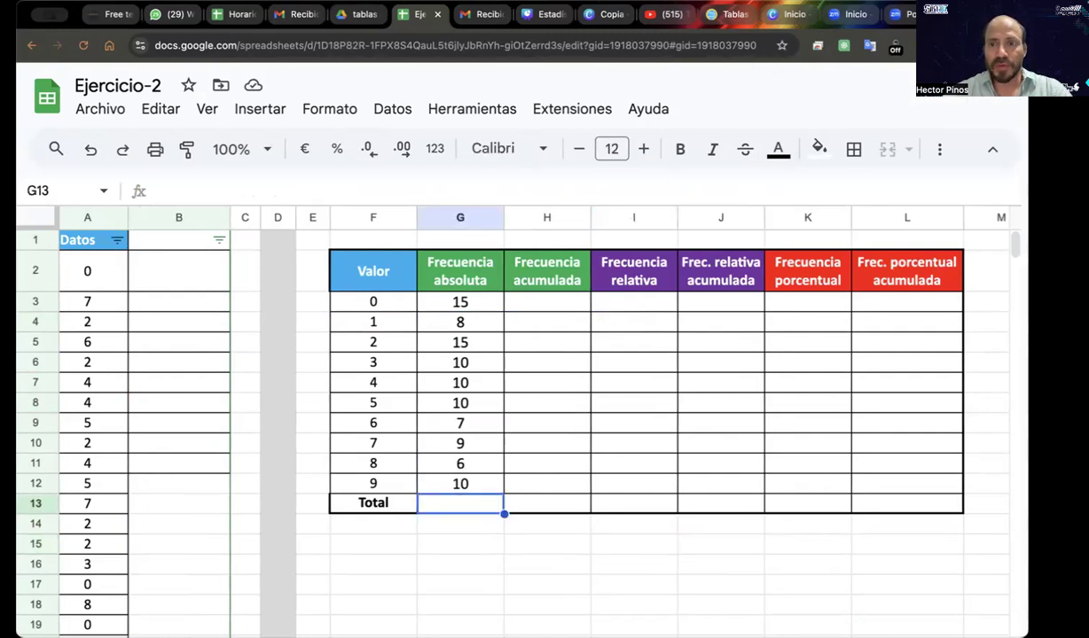
pyautogui.click(820, 149)
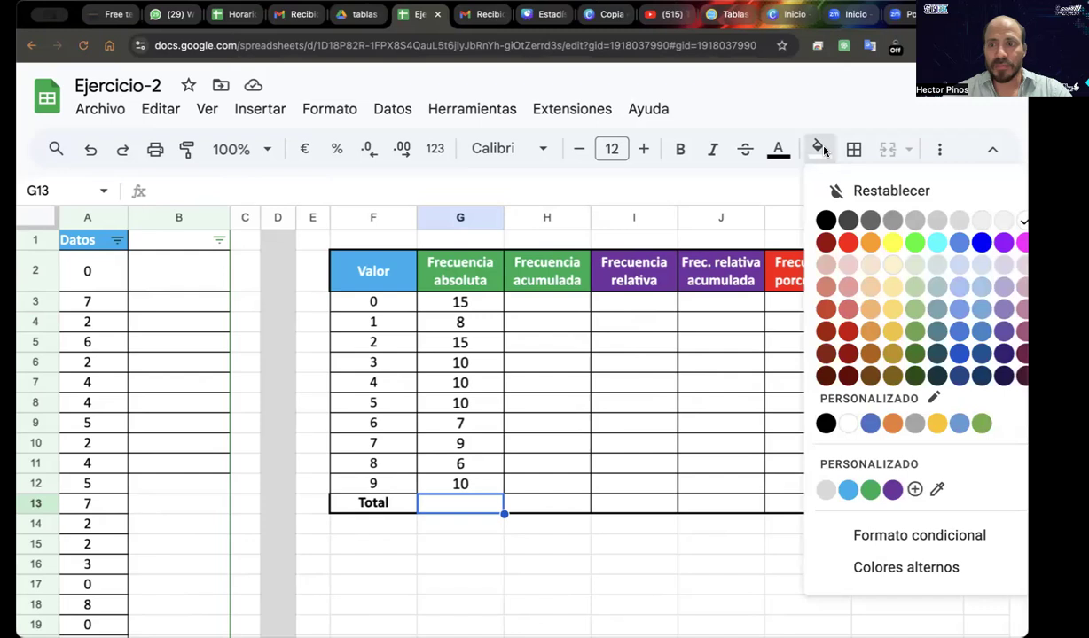
pyautogui.click(892, 242)
pyautogui.click(525, 559)
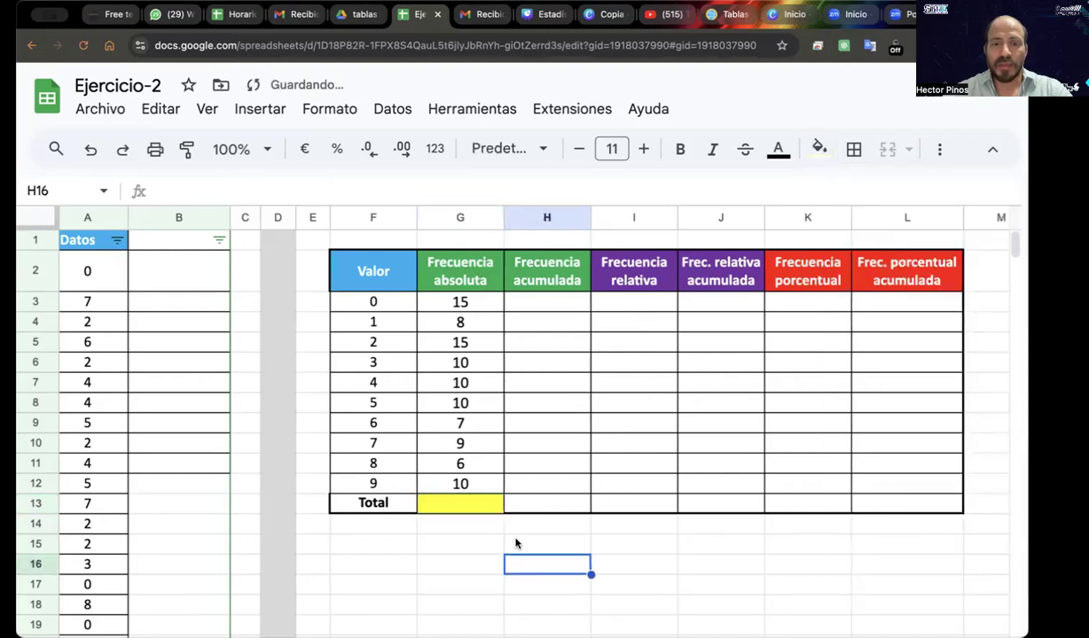
# Insert the SUMA function in G13 to total the absolute frequencies, as =SUMA(G3:G12)
pyautogui.click(472, 503)
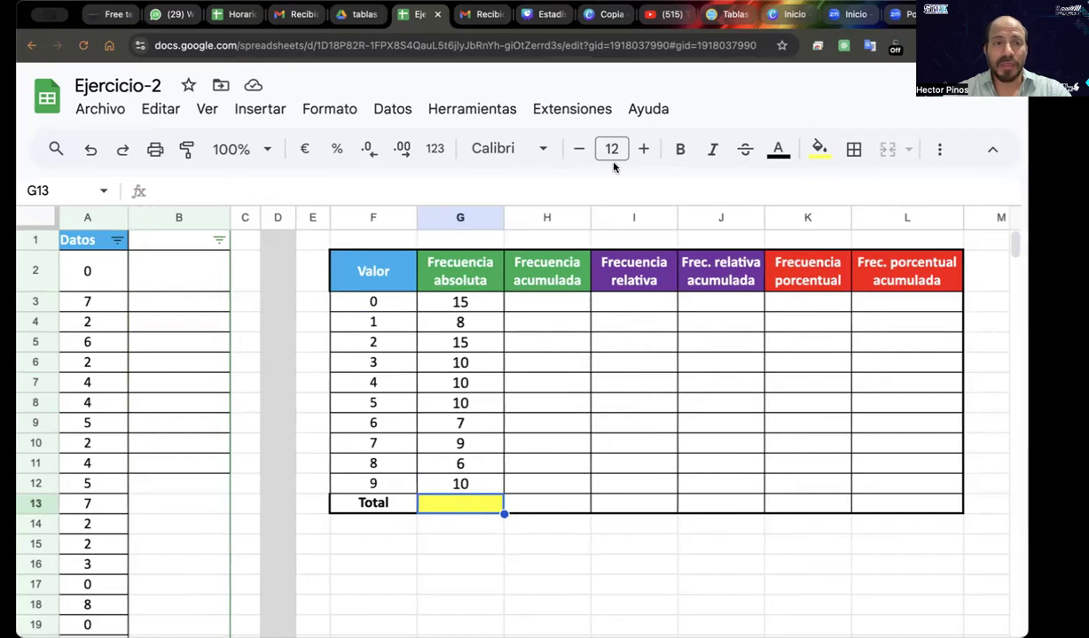
pyautogui.click(942, 152)
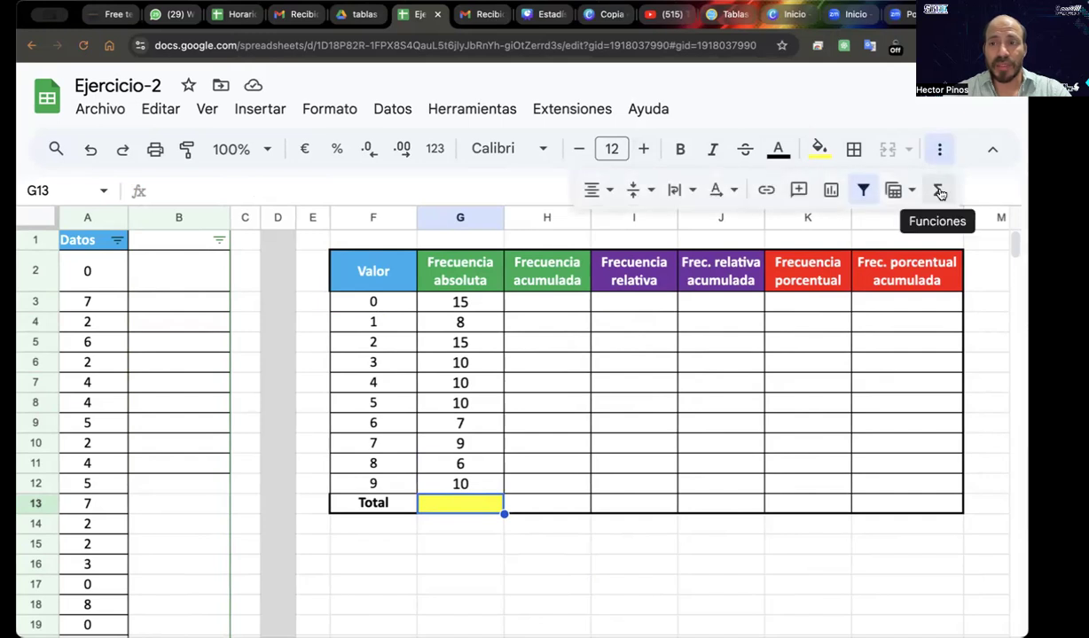
pyautogui.click(938, 191)
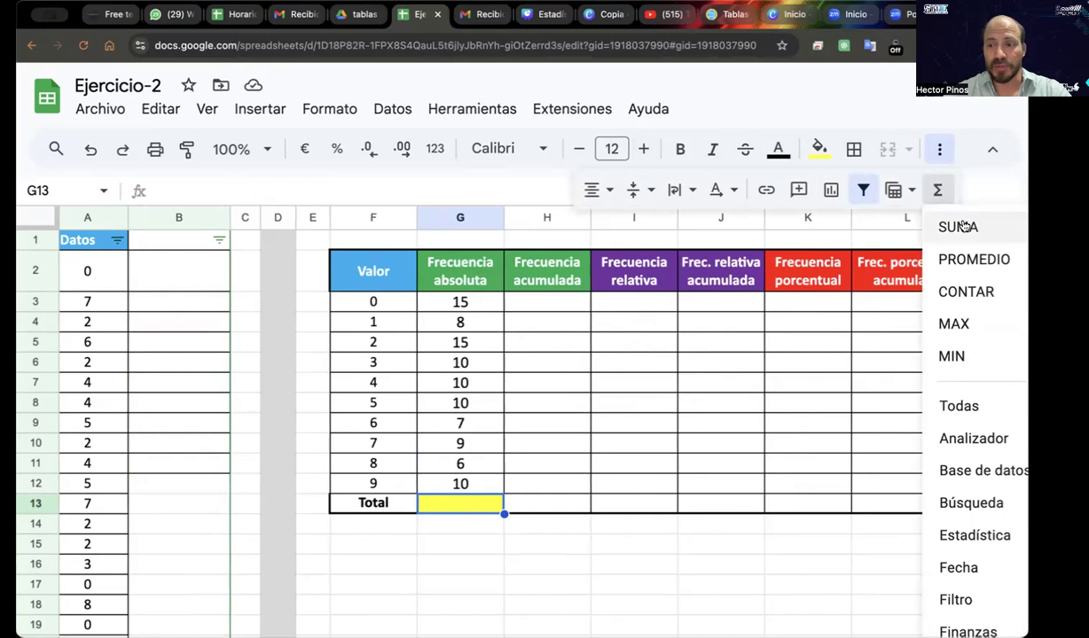
pyautogui.click(959, 227)
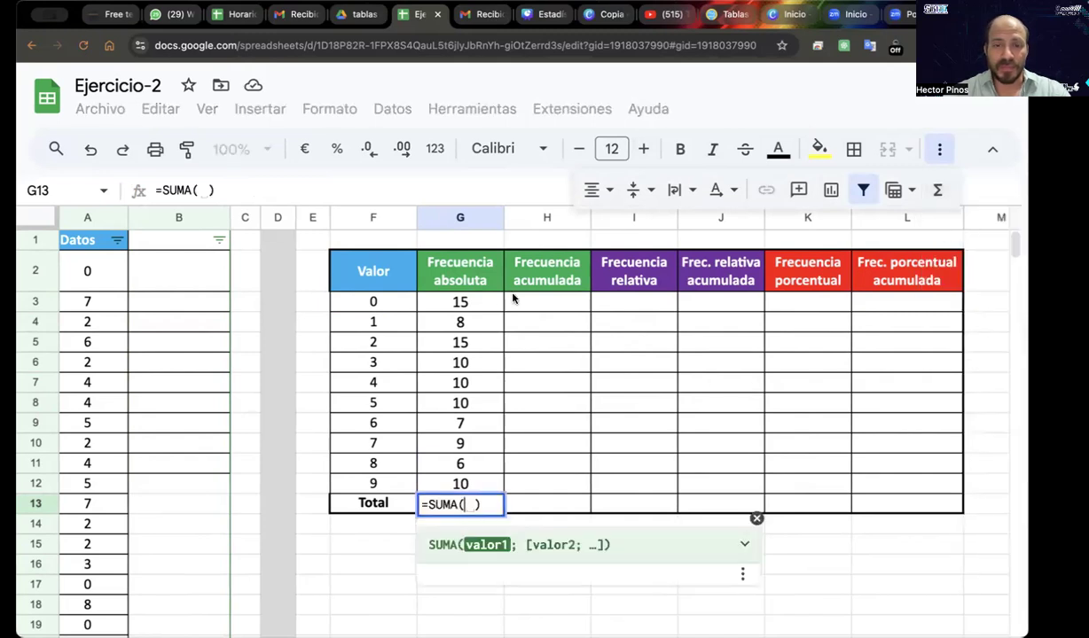
pyautogui.click(479, 303)
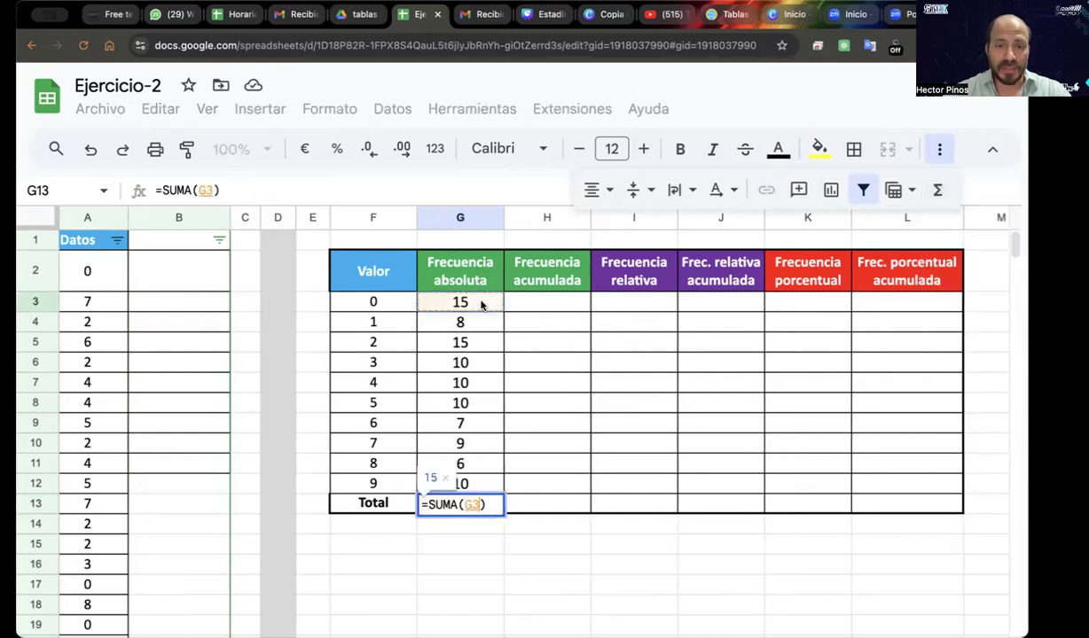
pyautogui.keyDown('shift'); pyautogui.click(478, 483); pyautogui.keyUp('shift')
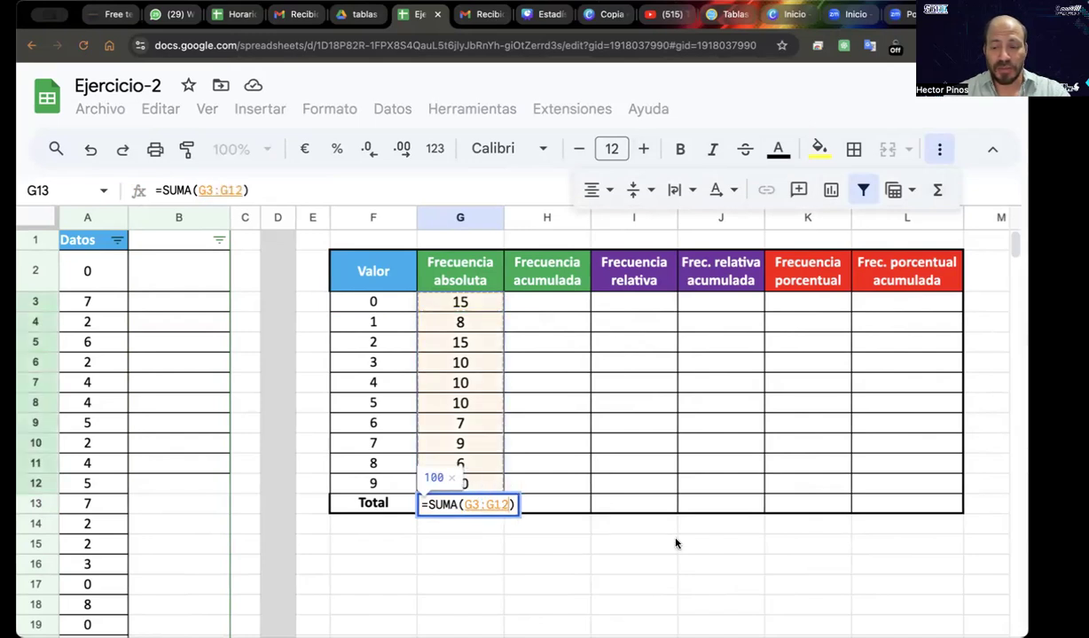
pyautogui.press('Return')
pyautogui.click(681, 580)
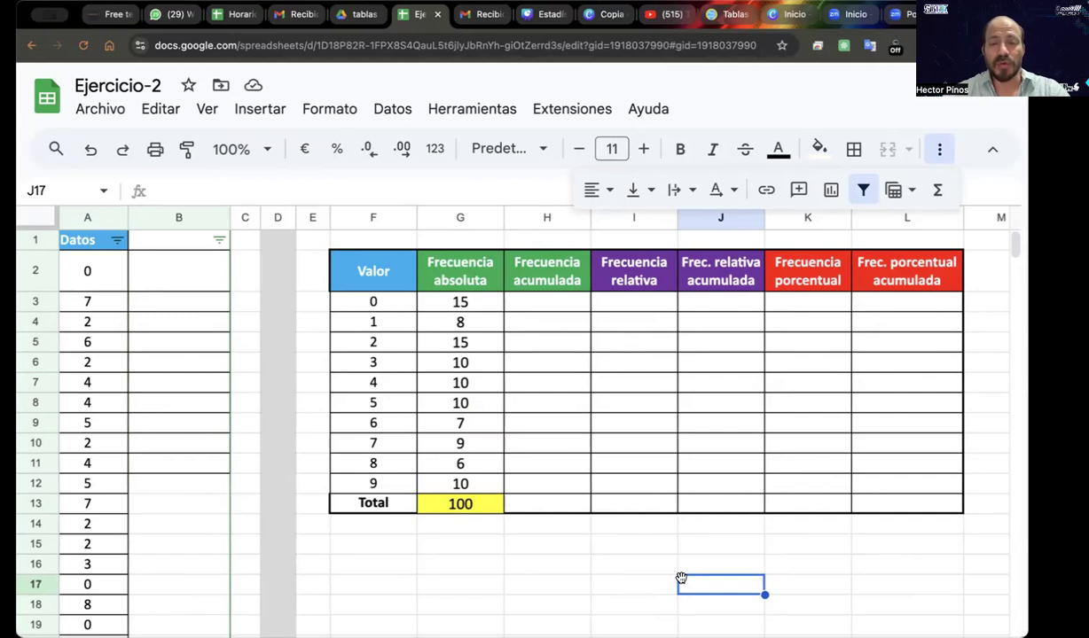
# Enter =G3 in H3 as the first Frecuencia acumulada value and reject the suggested autofill
pyautogui.click(545, 307)
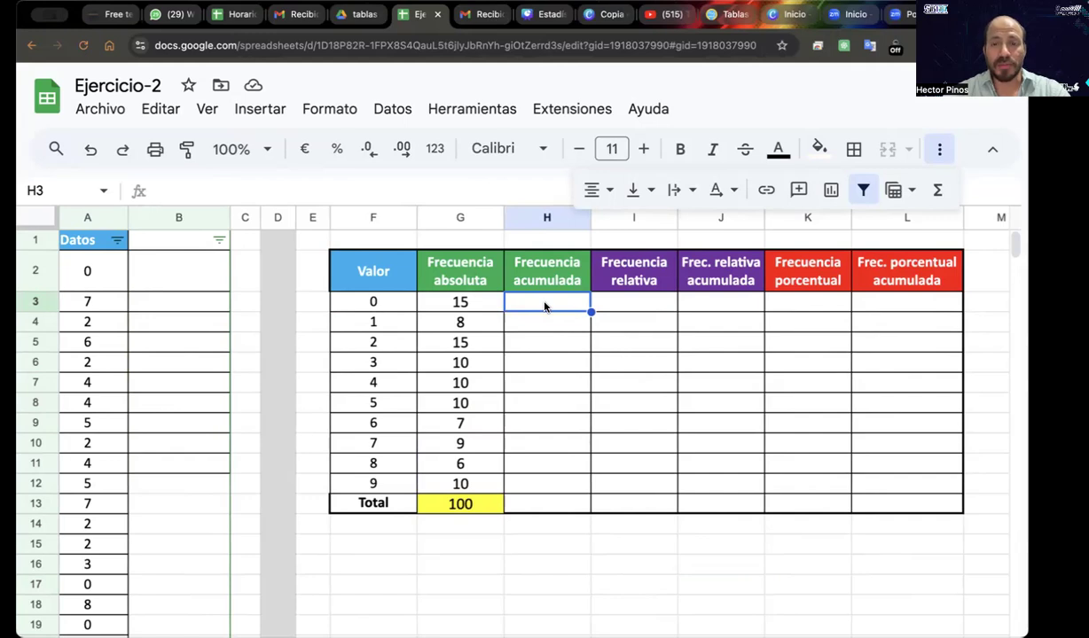
pyautogui.click(622, 341)
pyautogui.click(552, 303)
pyautogui.write('=')
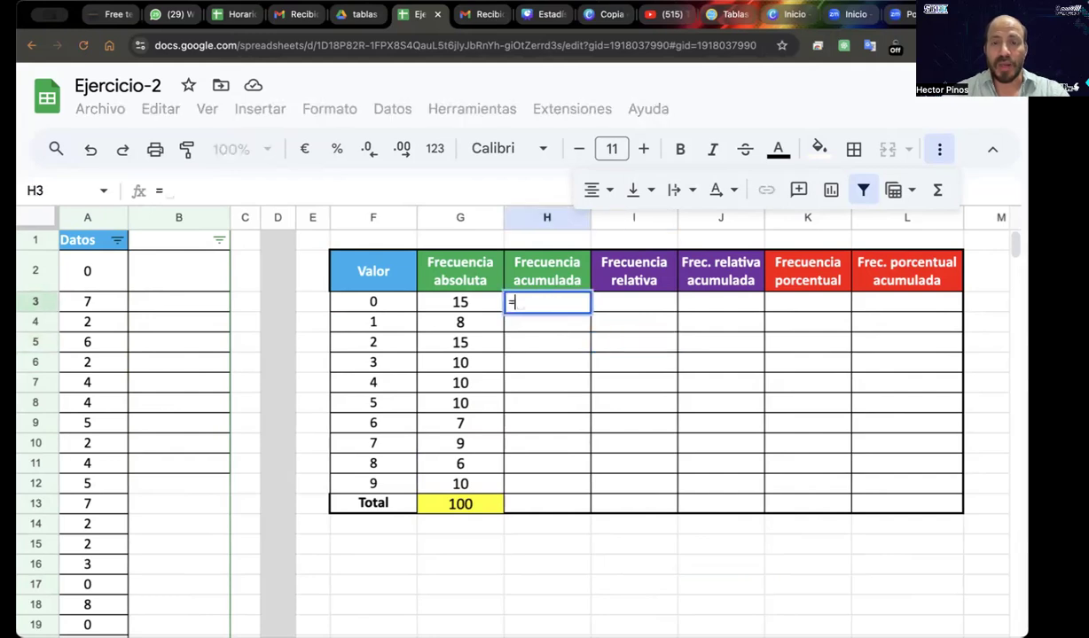
pyautogui.click(431, 298)
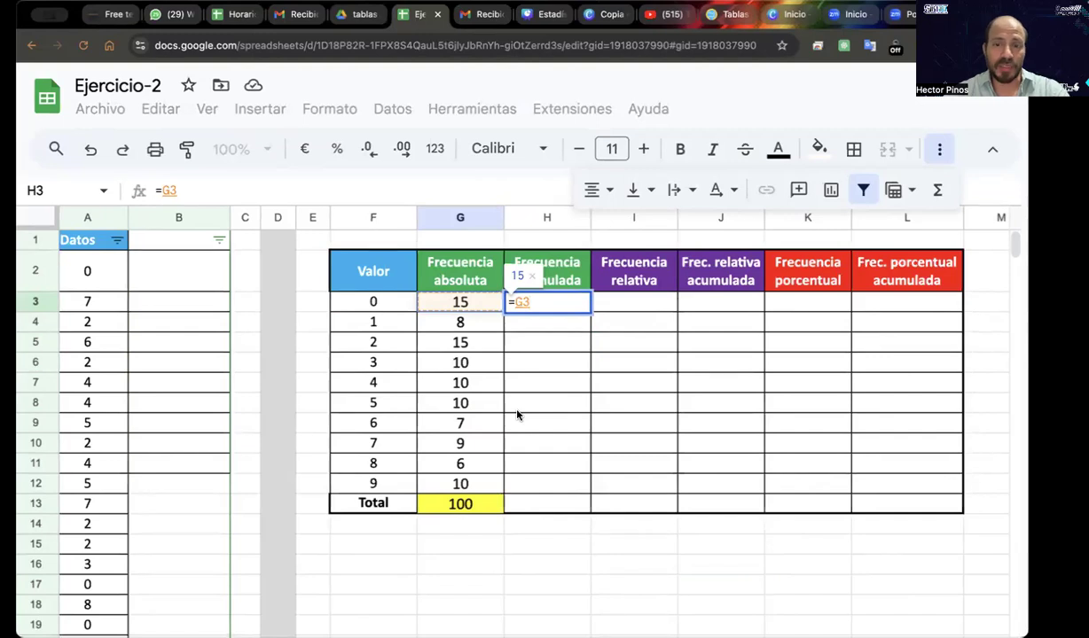
pyautogui.press('Return')
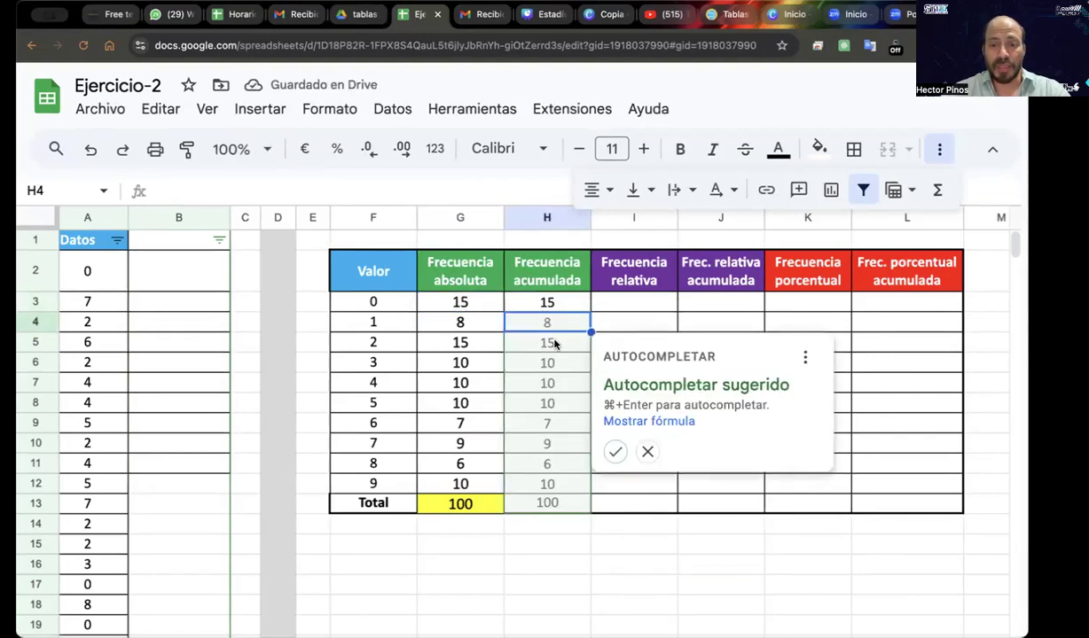
pyautogui.click(647, 452)
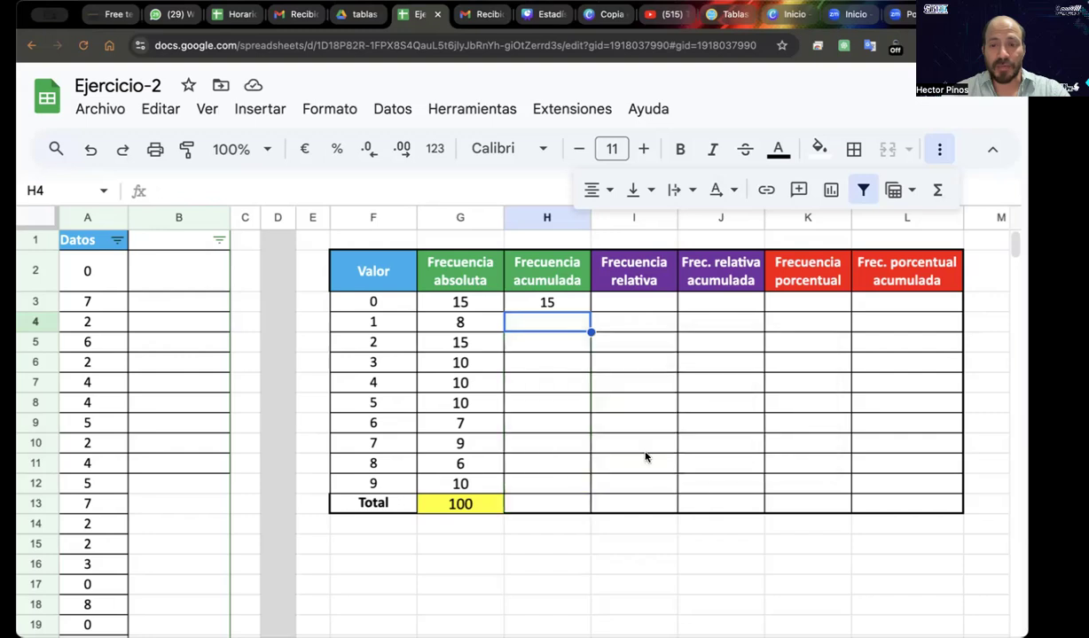
# Enter =H3+G4 in H4 to add the second absolute frequency to the previous Frecuencia acumulada value
pyautogui.doubleClick(531, 319)
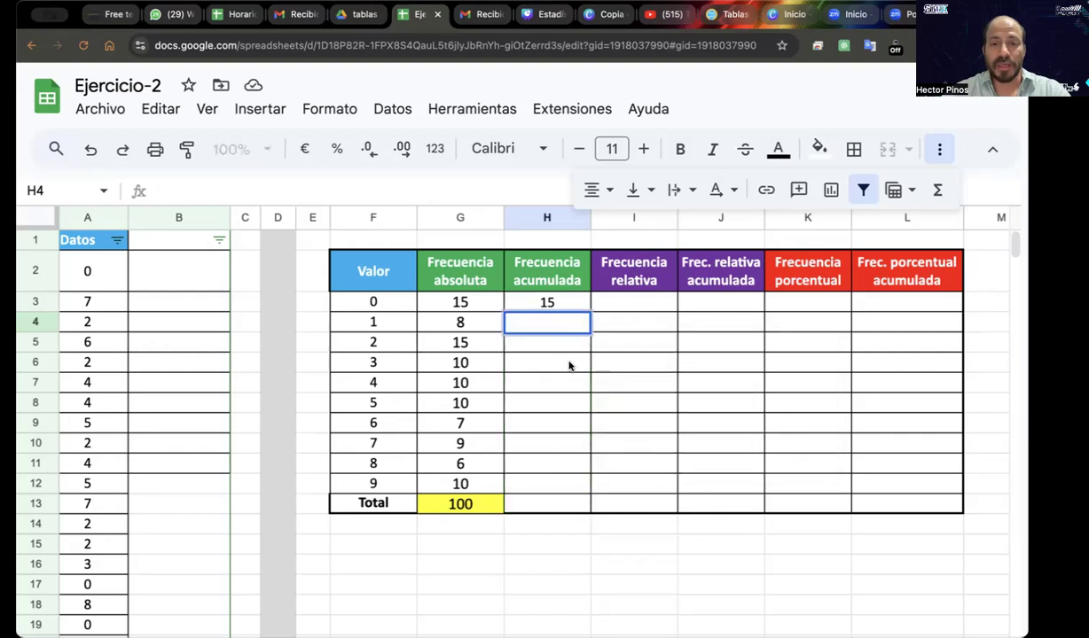
pyautogui.write('=')
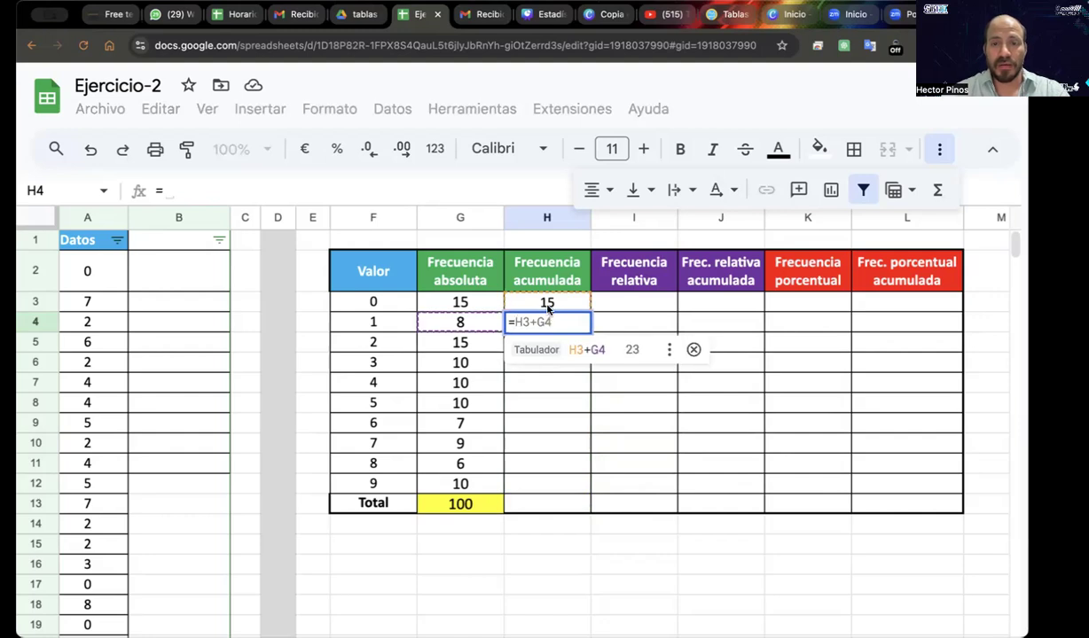
pyautogui.click(540, 305)
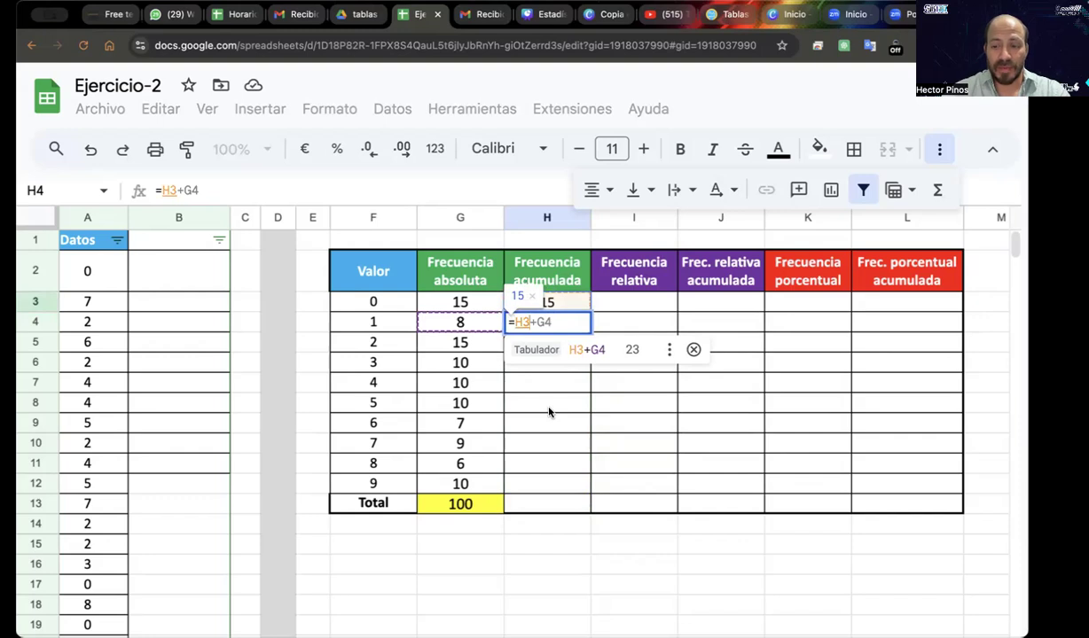
pyautogui.write('+')
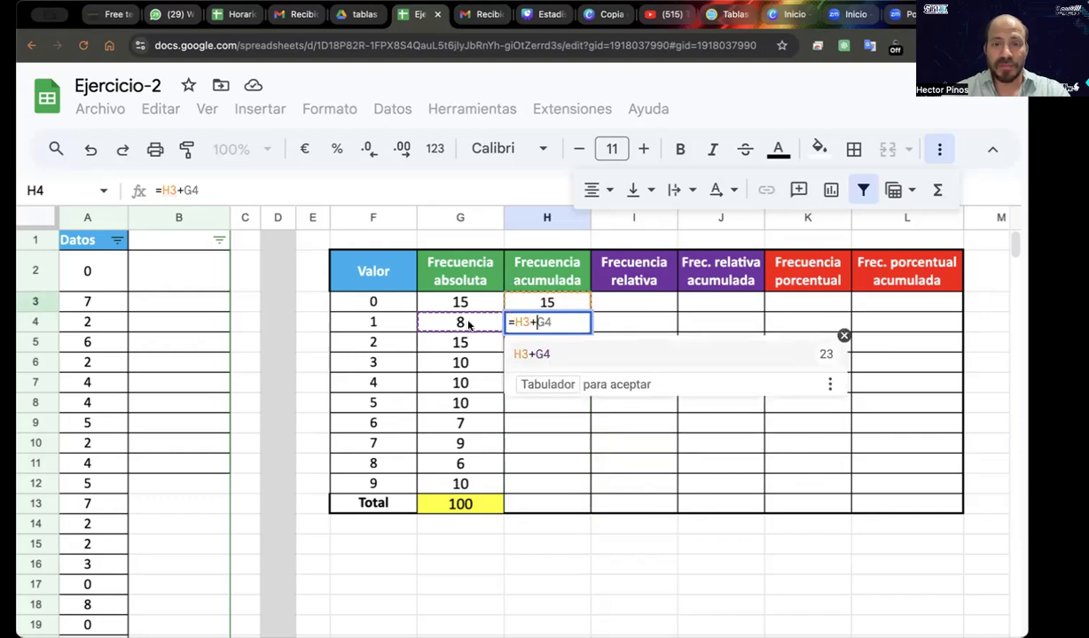
pyautogui.click(468, 325)
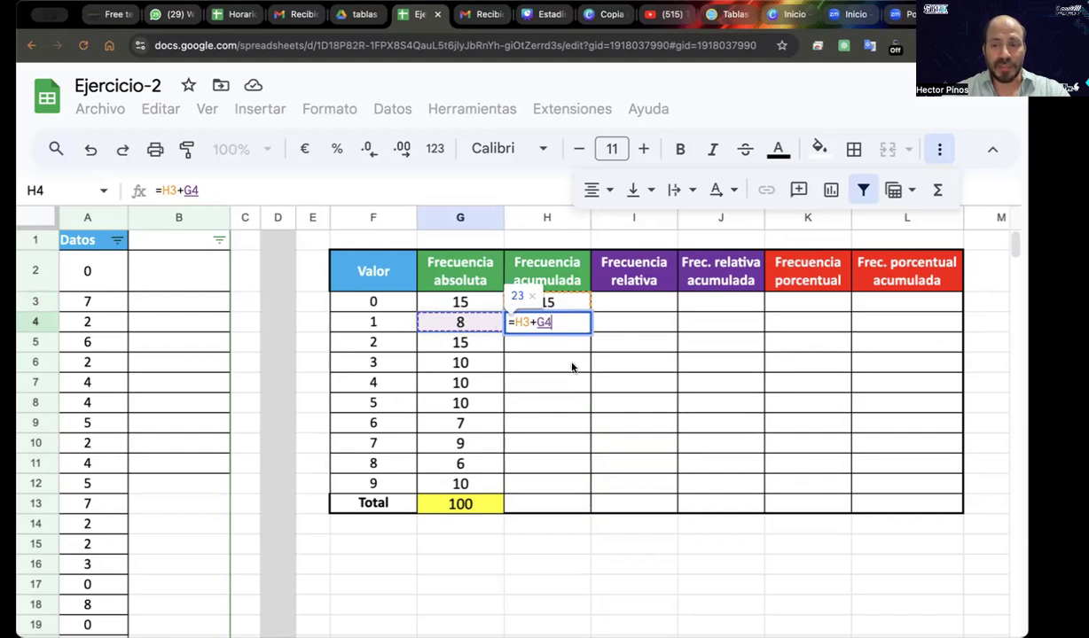
pyautogui.press('Return')
# Copy the accumulated frequency formula from H4 down through H12, the row for value 9
pyautogui.click(574, 327)
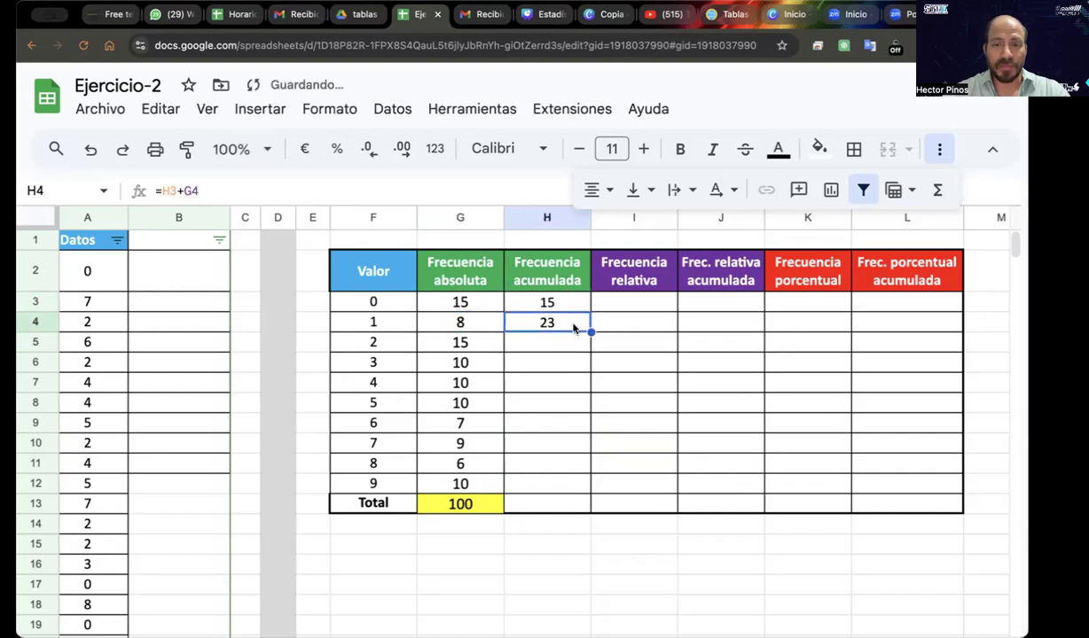
pyautogui.moveTo(590, 331); pyautogui.dragTo(591, 502)
pyautogui.hotkey('ctrl', 'z')
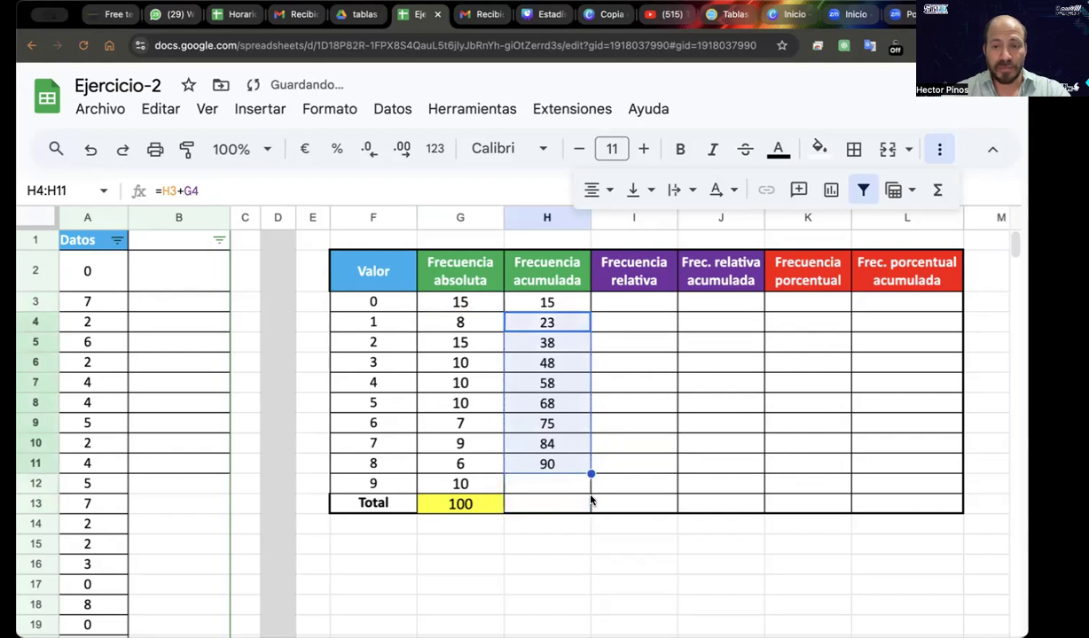
pyautogui.moveTo(590, 474); pyautogui.dragTo(591, 487)
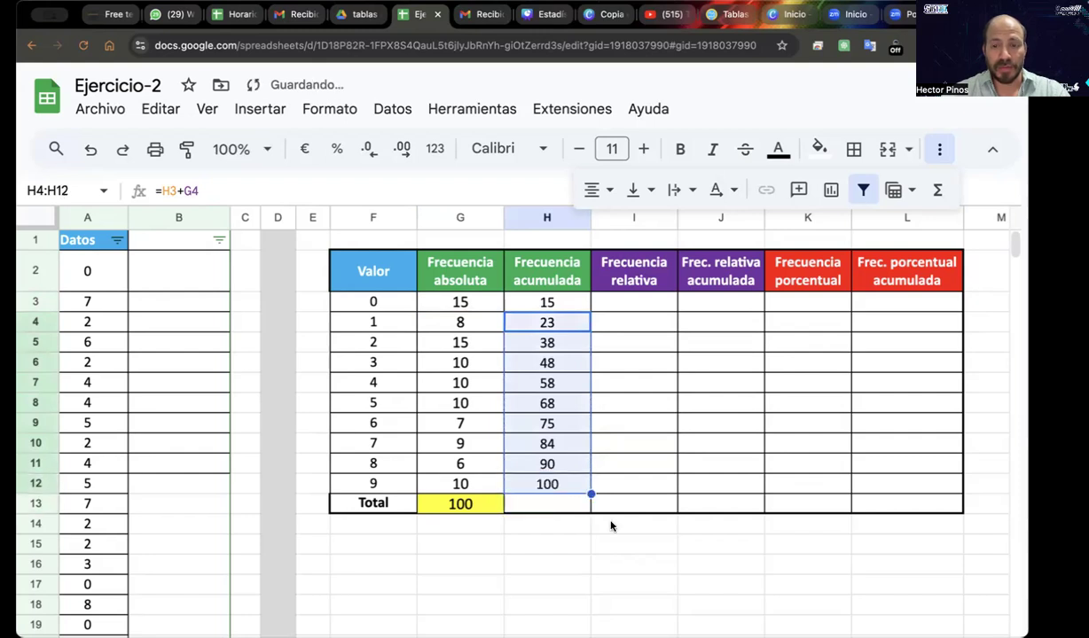
pyautogui.click(627, 535)
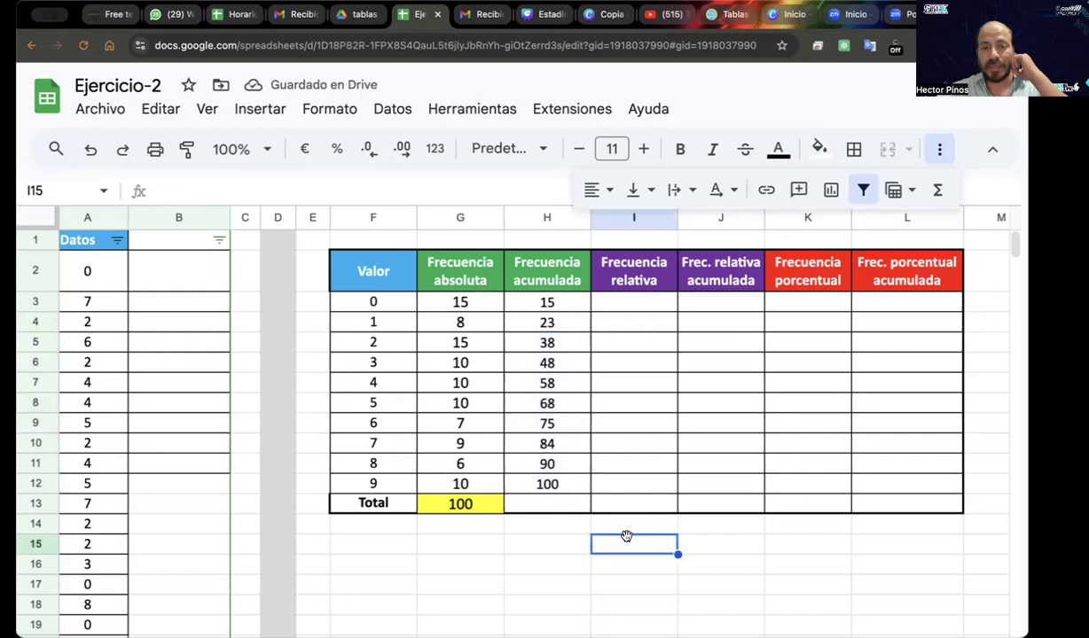
# Fill H12, the last Frecuencia acumulada value, with yellow
pyautogui.click(572, 489)
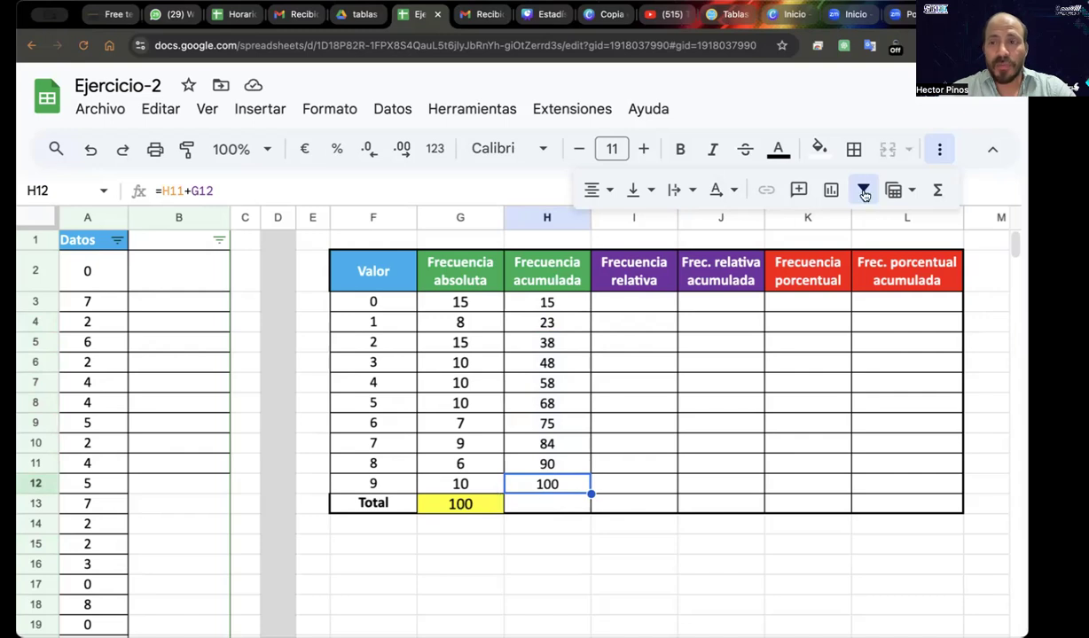
pyautogui.click(818, 148)
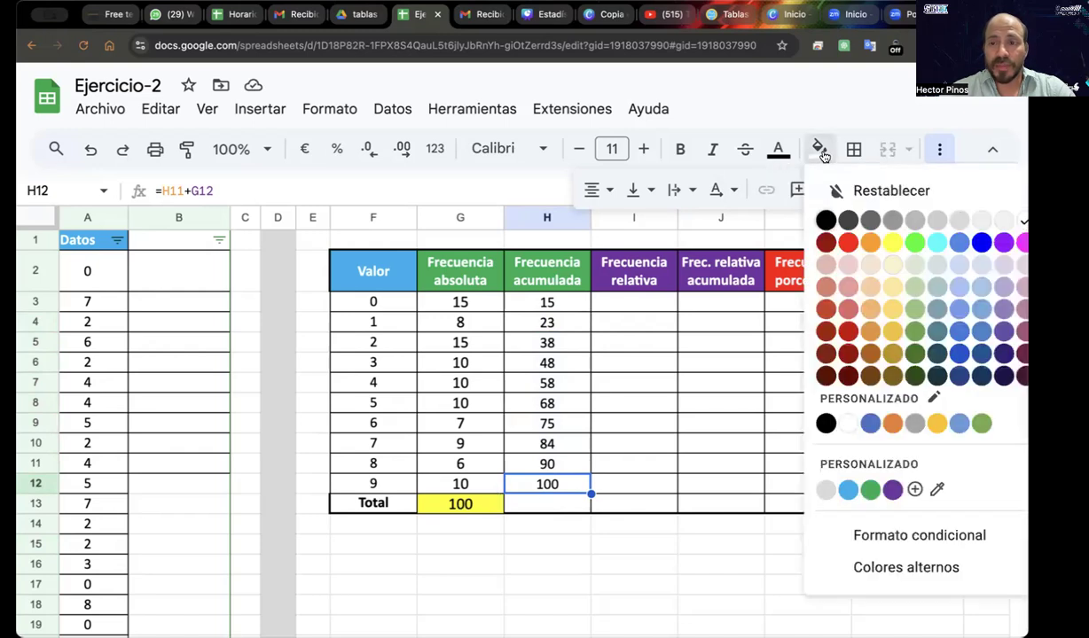
pyautogui.click(892, 249)
pyautogui.click(687, 444)
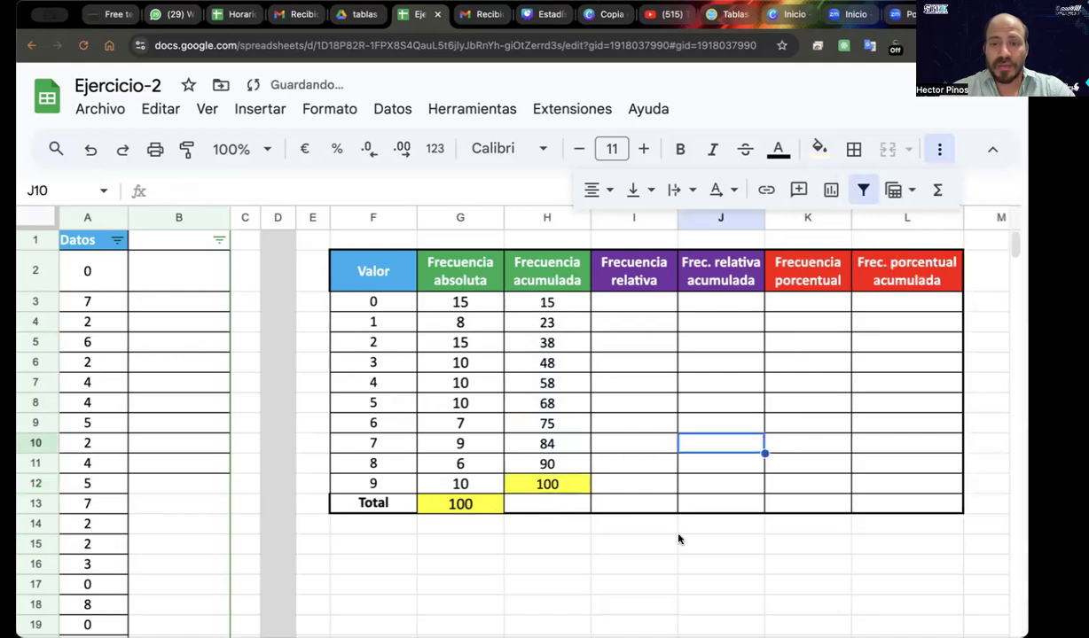
pyautogui.click(675, 543)
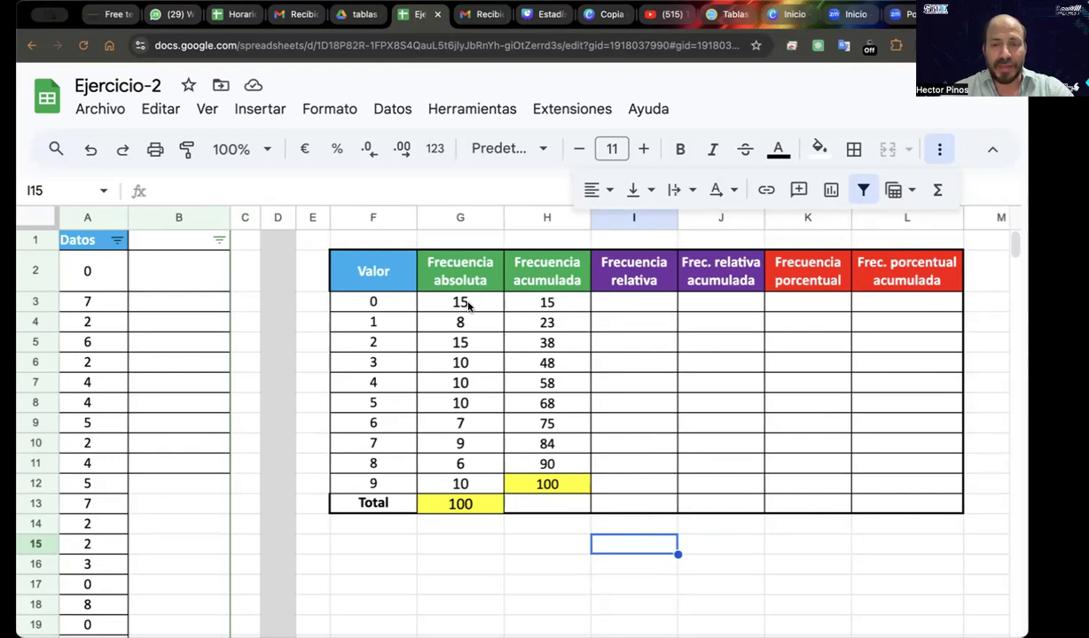
# Start the first Frecuencia relativa formula in I3 by dividing G3 by the total cell, as =G3/G13
pyautogui.click(623, 308)
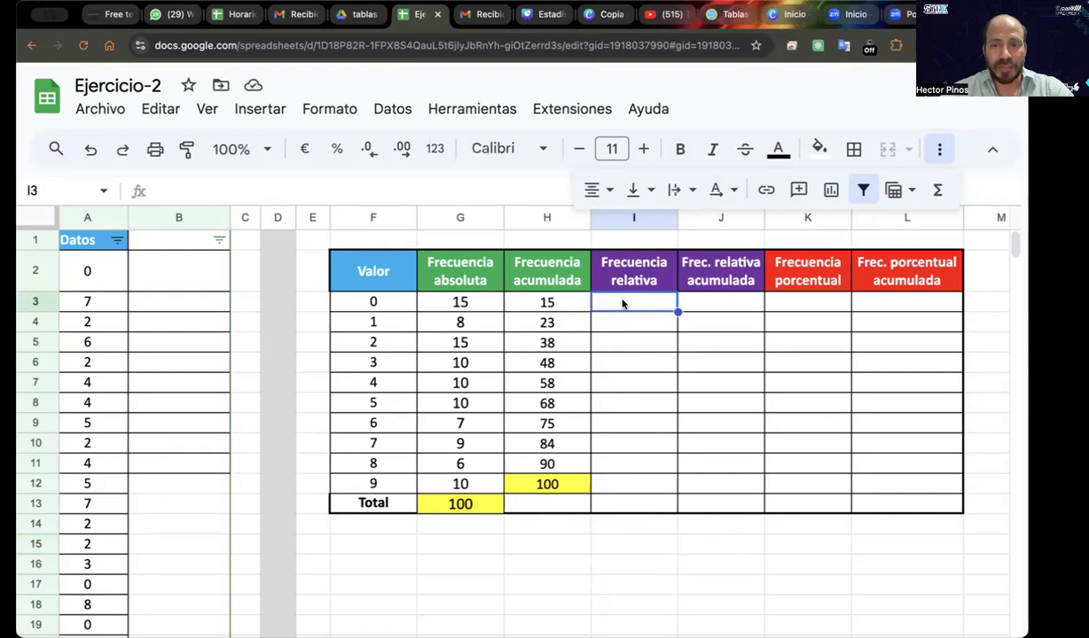
pyautogui.doubleClick(623, 307)
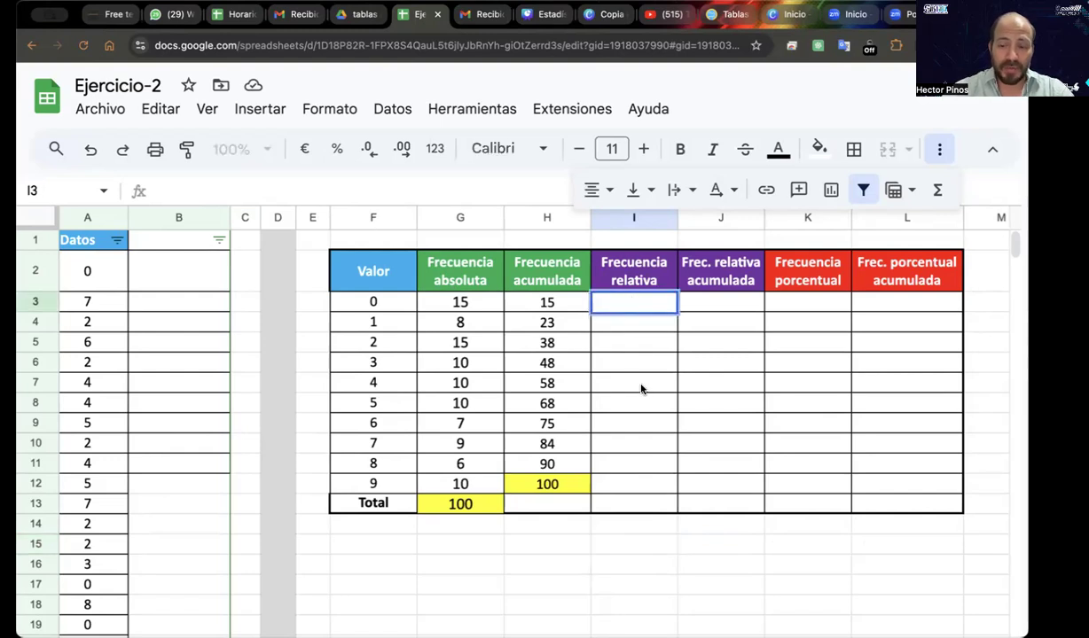
pyautogui.write('=')
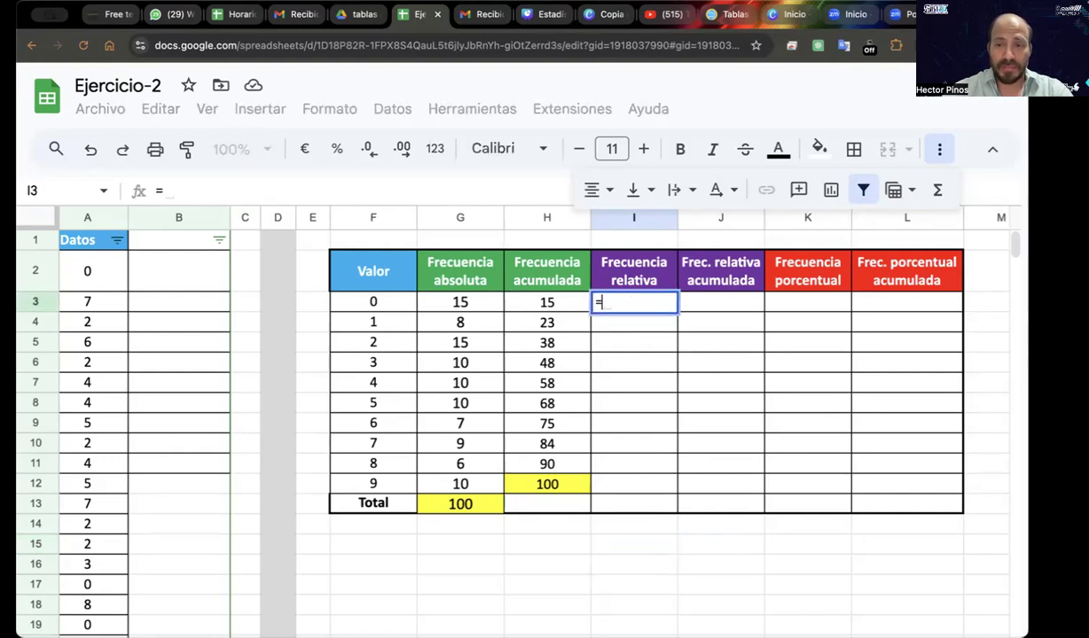
pyautogui.click(468, 304)
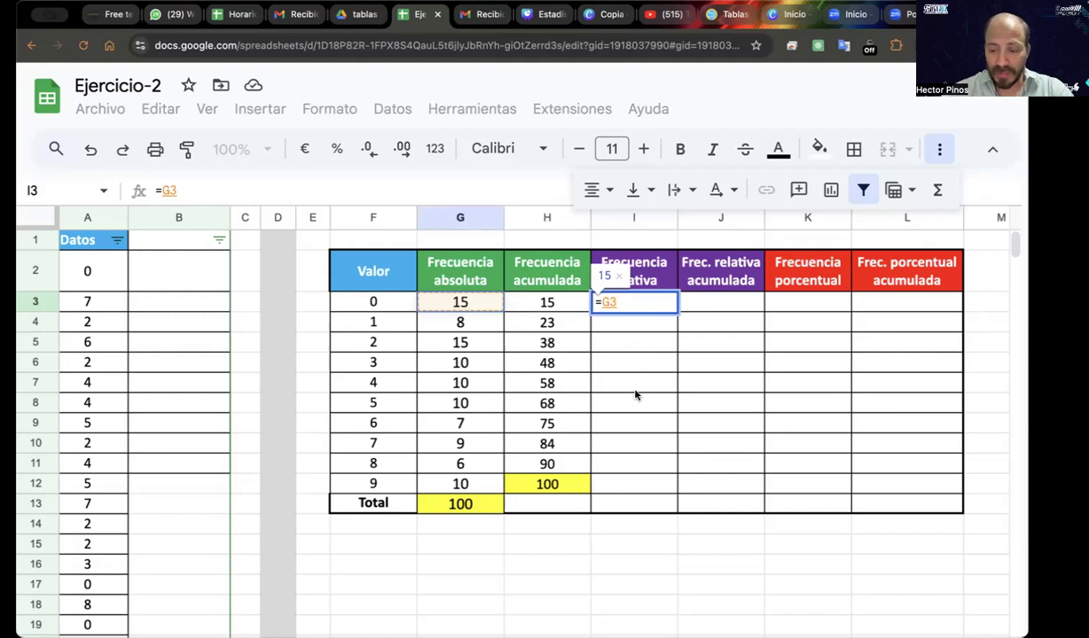
pyautogui.write('/')
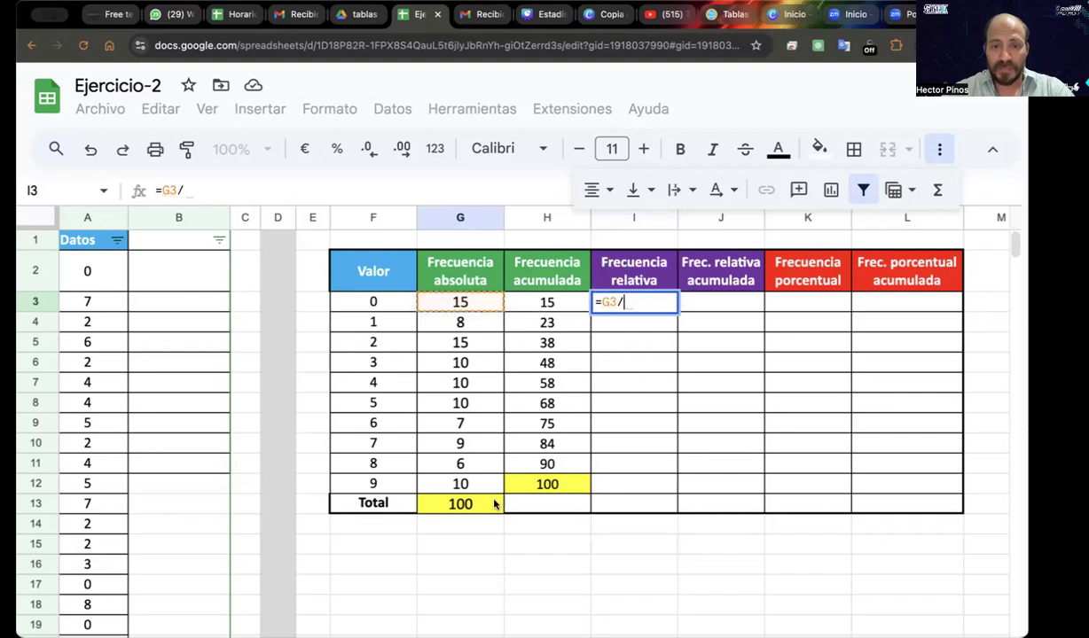
pyautogui.click(463, 505)
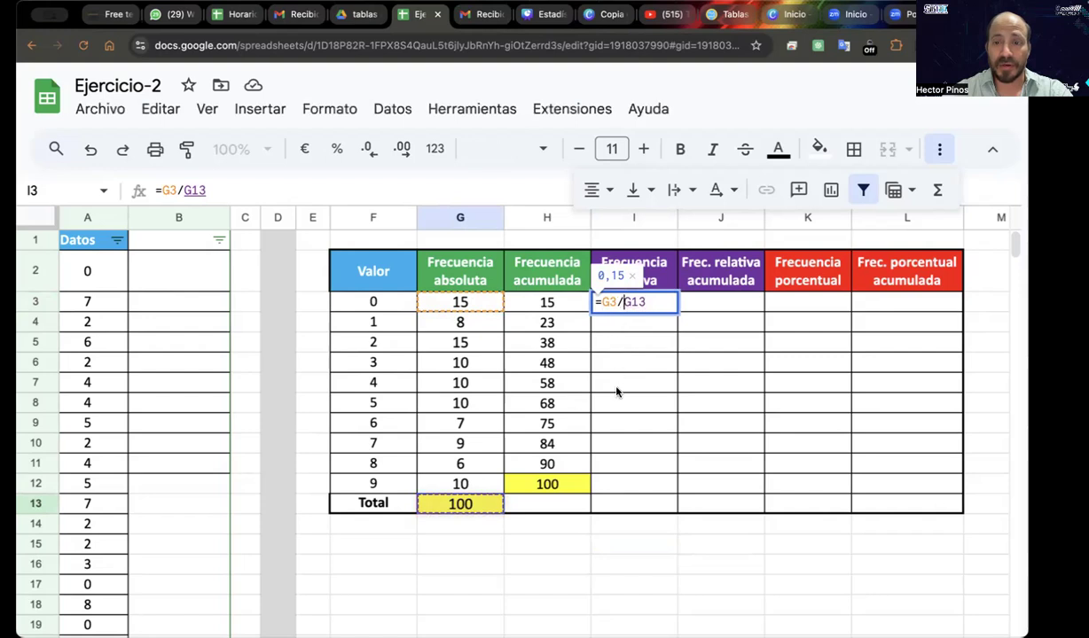
# Make the divisor absolute so that I3 contains =G3/$G$13, and reject the suggested autofill
pyautogui.press('Left')
pyautogui.press('Left')
pyautogui.press('Left')
pyautogui.write('$')
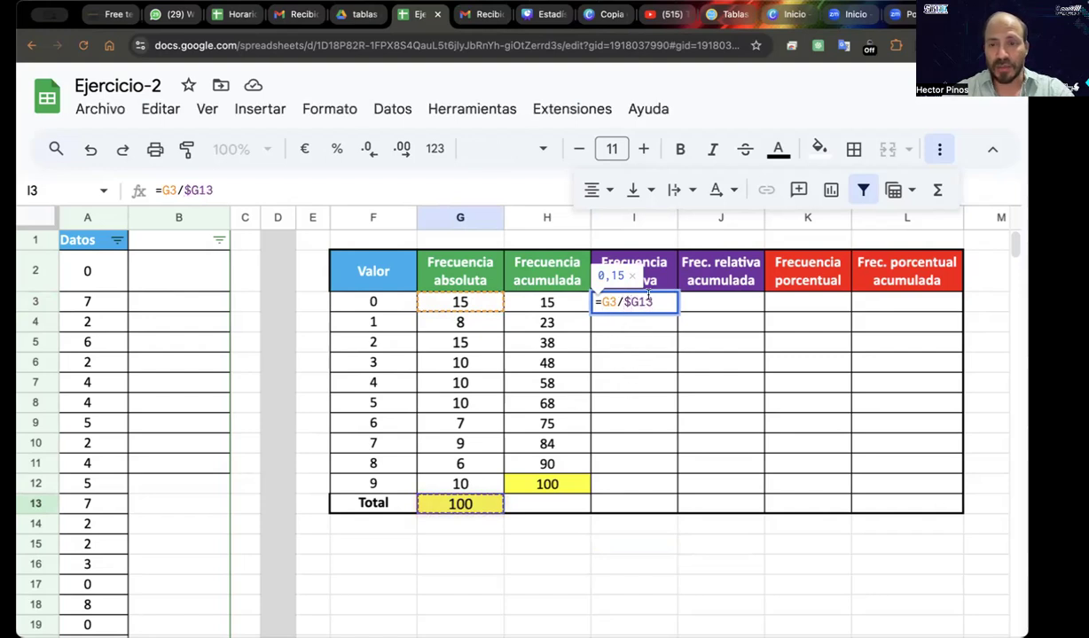
pyautogui.click(638, 301)
pyautogui.write('$')
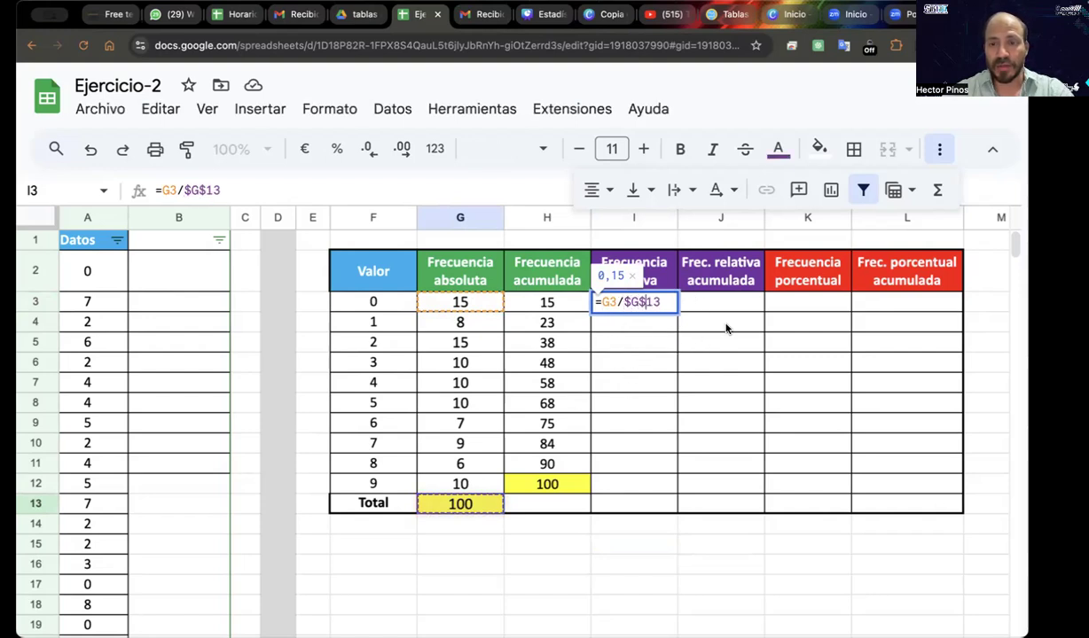
pyautogui.press('Return')
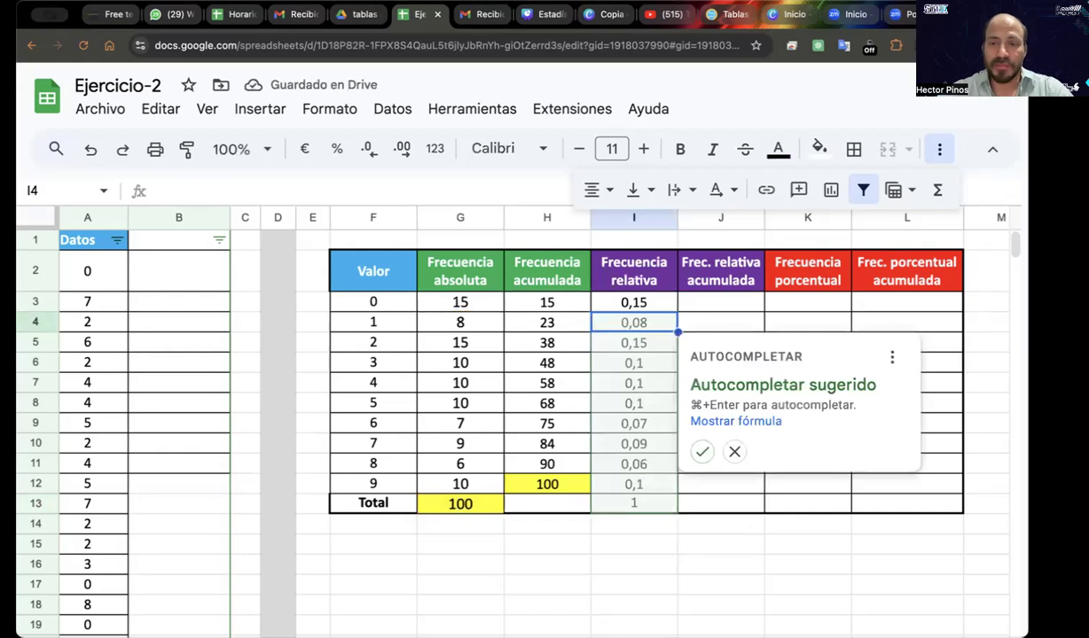
pyautogui.click(733, 451)
pyautogui.click(722, 322)
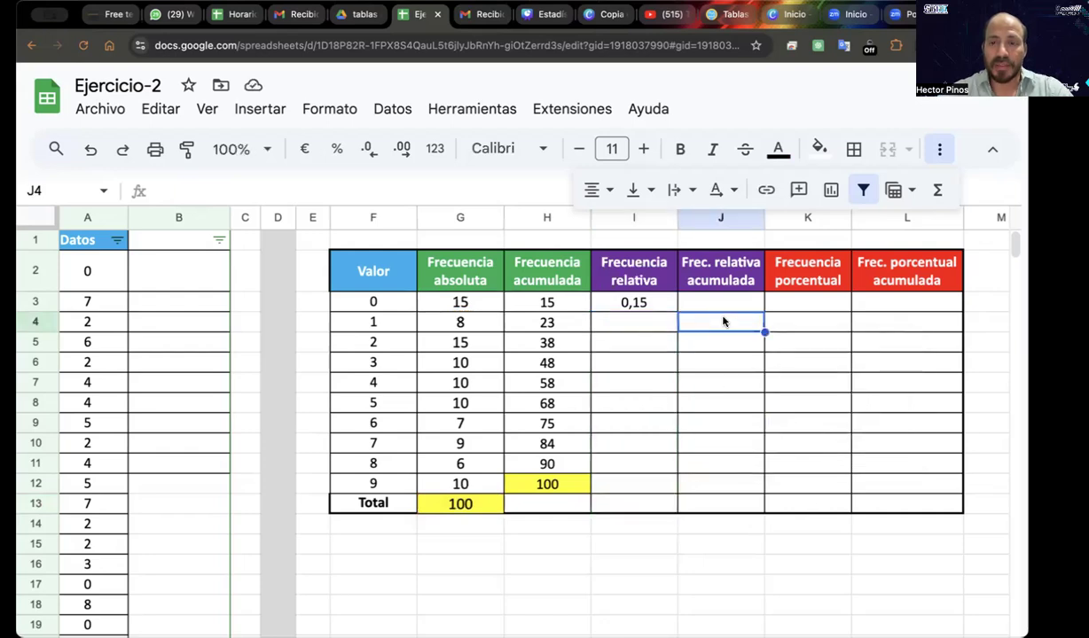
# Review the relative frequency formula in I3 and copy it down through I12
pyautogui.click(663, 303)
pyautogui.doubleClick(664, 305)
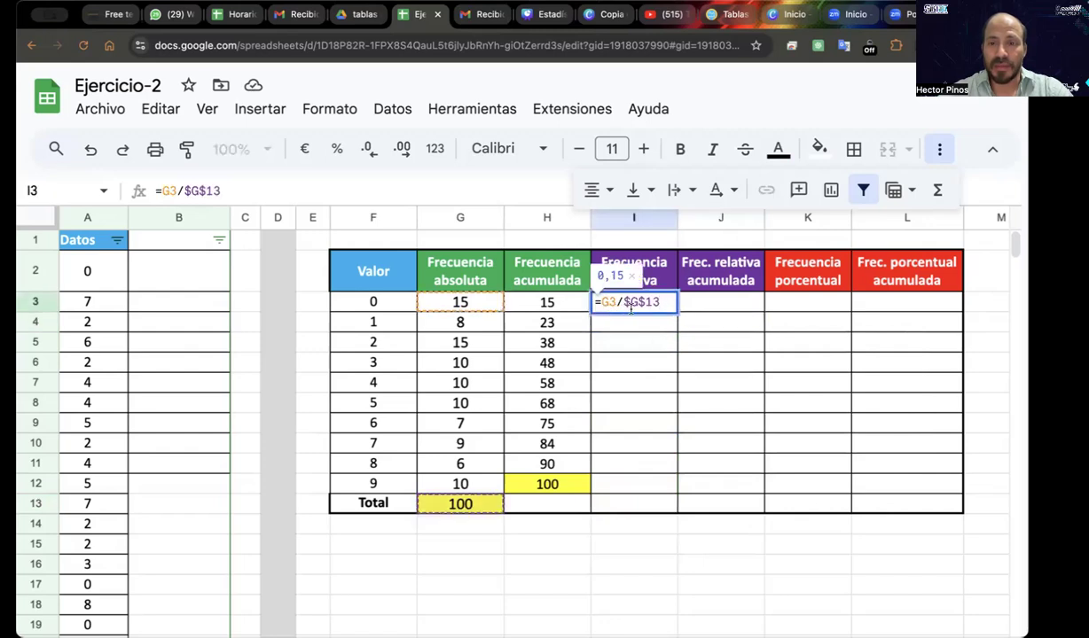
pyautogui.click(705, 342)
pyautogui.click(667, 308)
pyautogui.moveTo(676, 311); pyautogui.dragTo(673, 492)
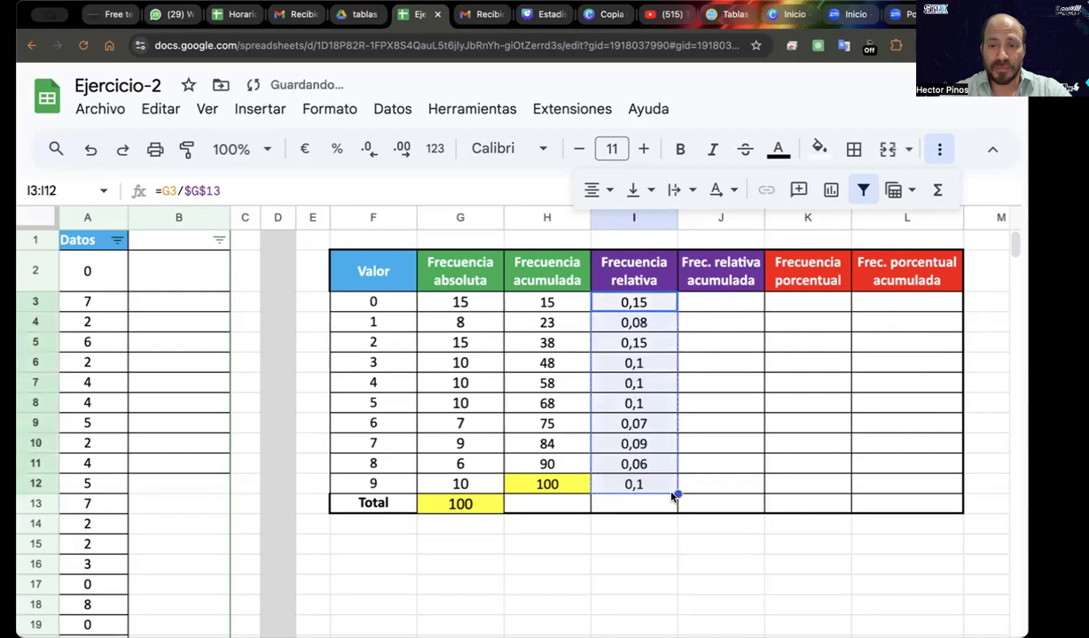
pyautogui.click(754, 426)
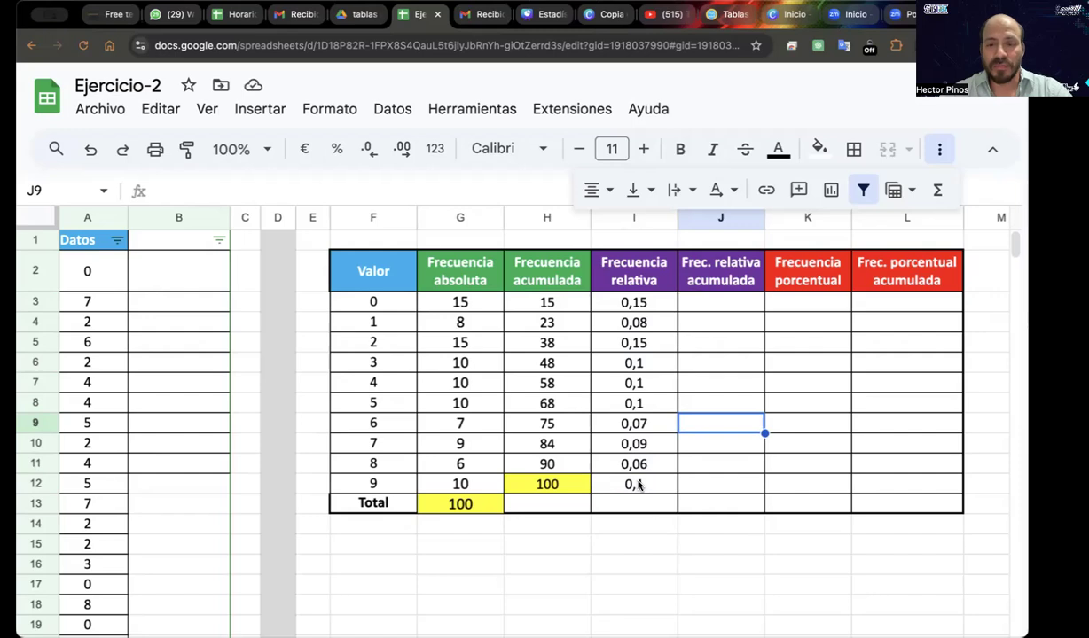
# Insert the SUMA function in I13 to total the relative frequencies, as =SUMA(I3:I12)
pyautogui.click(642, 510)
pyautogui.doubleClick(629, 502)
pyautogui.press('Return')
pyautogui.click(653, 505)
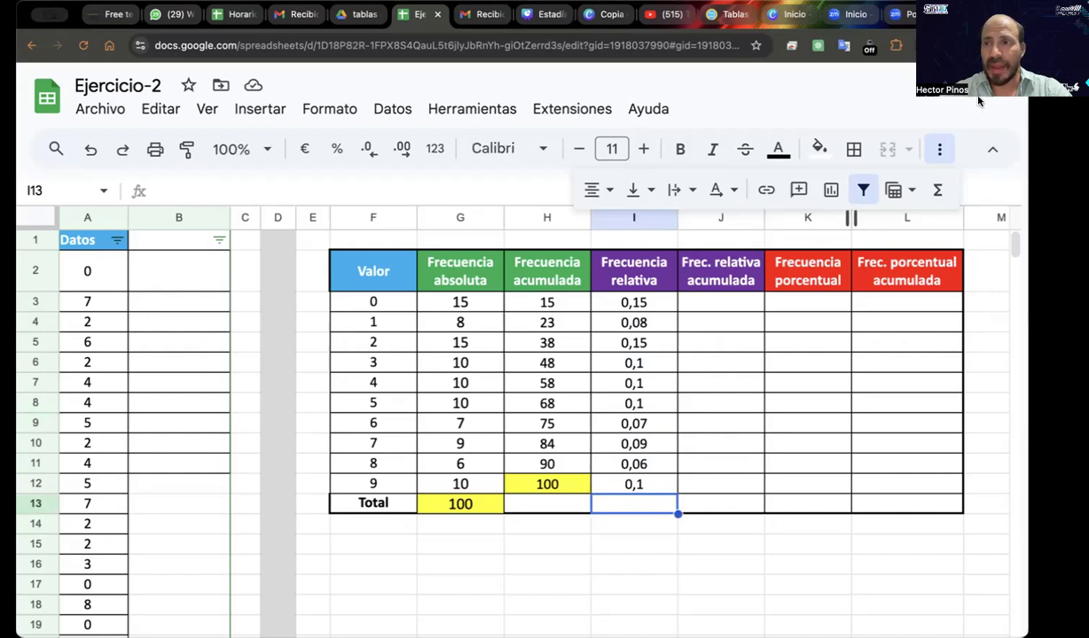
pyautogui.click(937, 190)
pyautogui.click(956, 226)
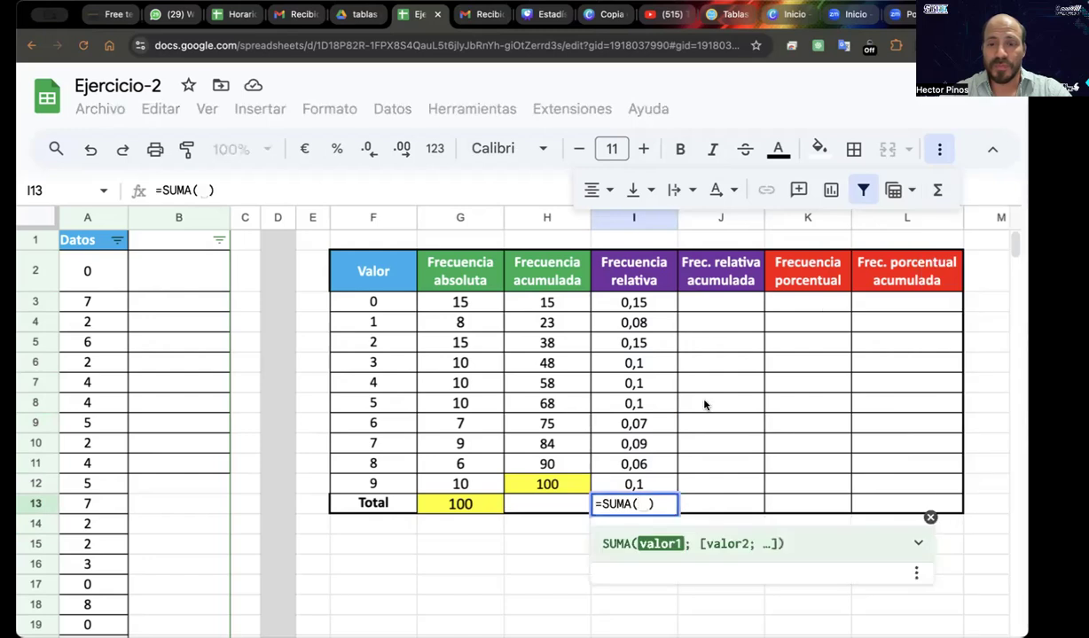
pyautogui.click(635, 302)
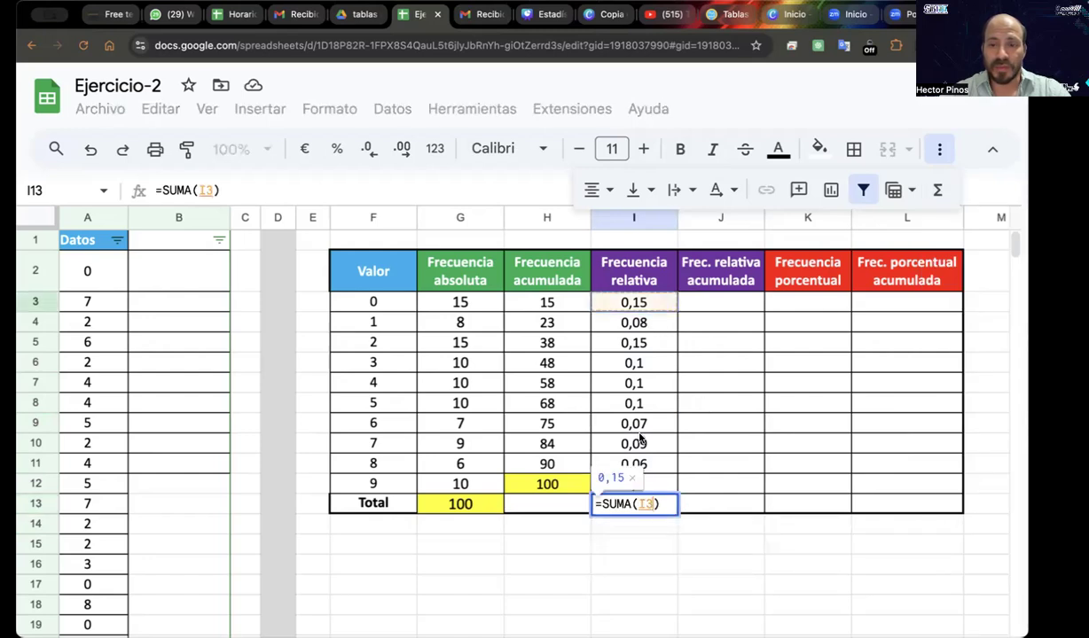
pyautogui.keyDown('shift'); pyautogui.click(664, 485); pyautogui.keyUp('shift')
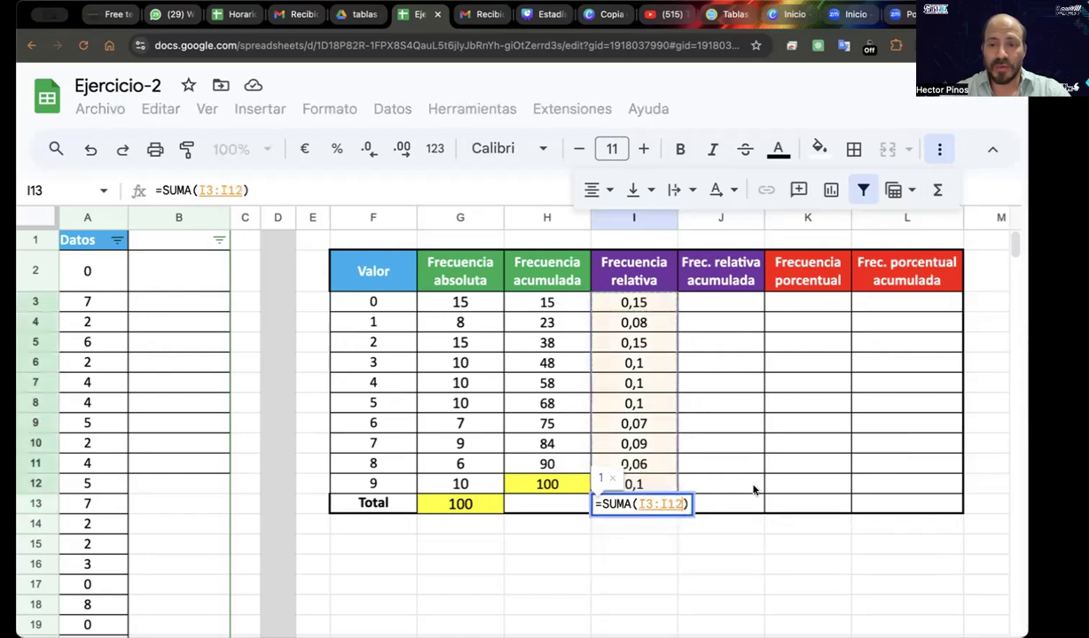
pyautogui.press('Return')
pyautogui.click(726, 502)
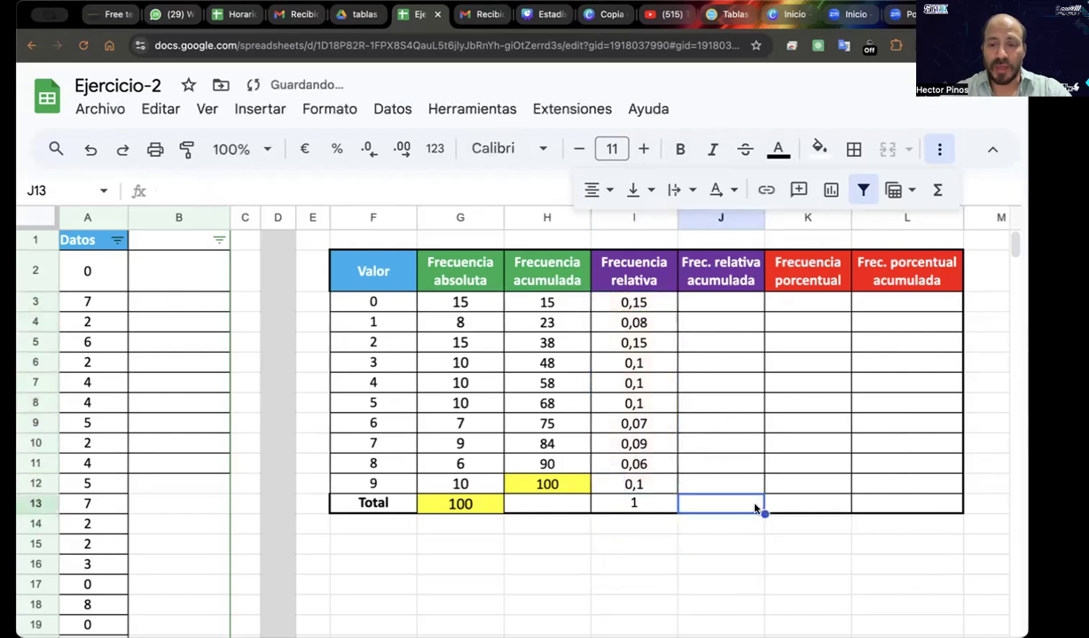
# Fill I13, the Total cell of the Frecuencia relativa column, with cyan
pyautogui.click(648, 502)
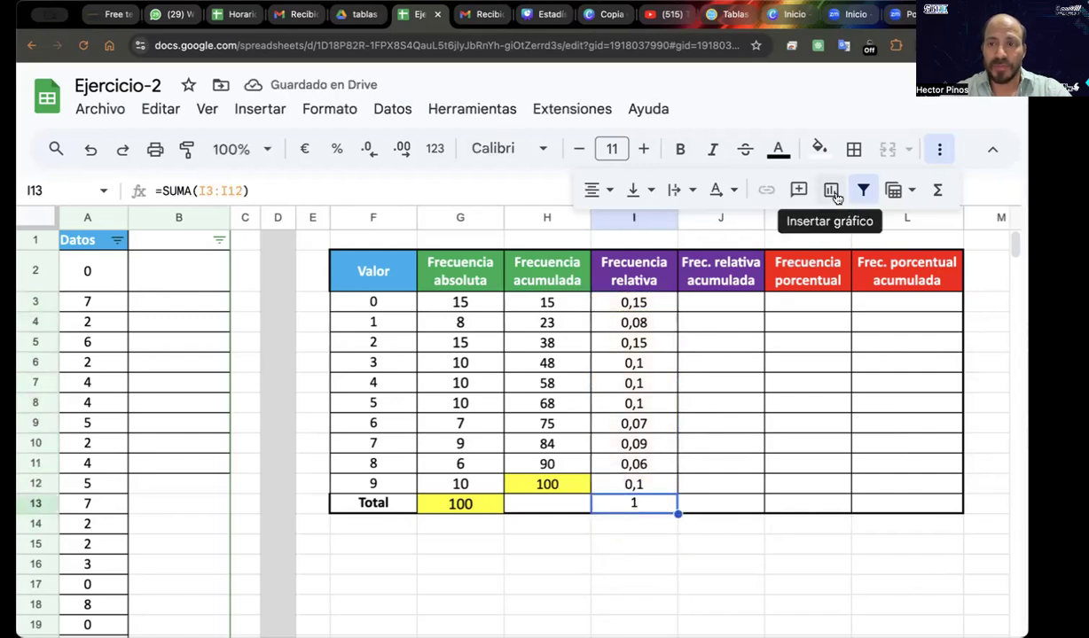
pyautogui.click(820, 151)
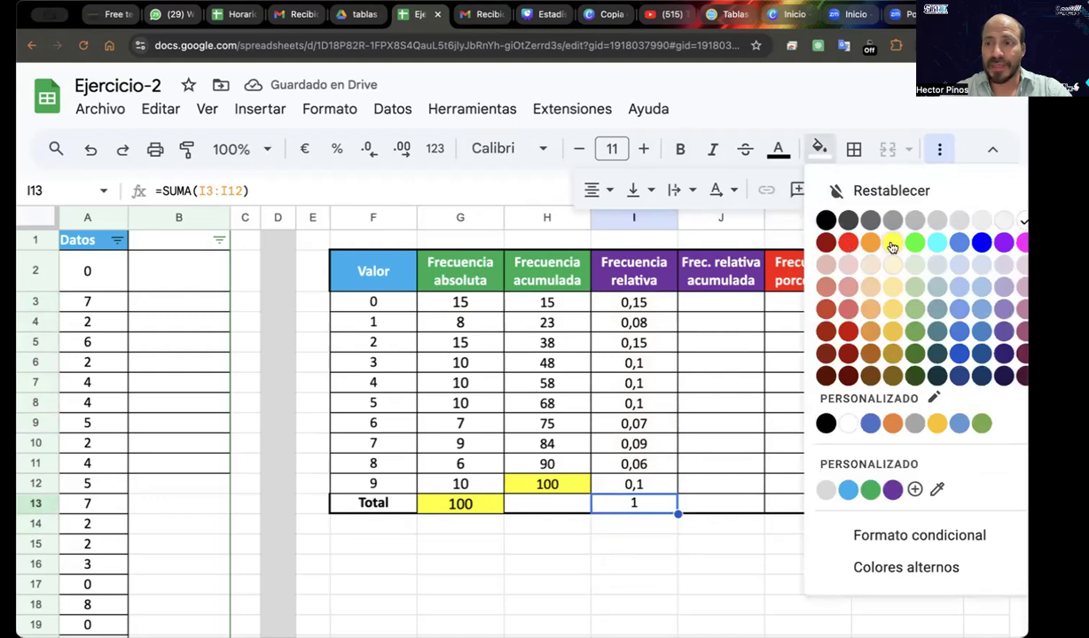
pyautogui.click(937, 242)
pyautogui.click(765, 443)
pyautogui.click(761, 541)
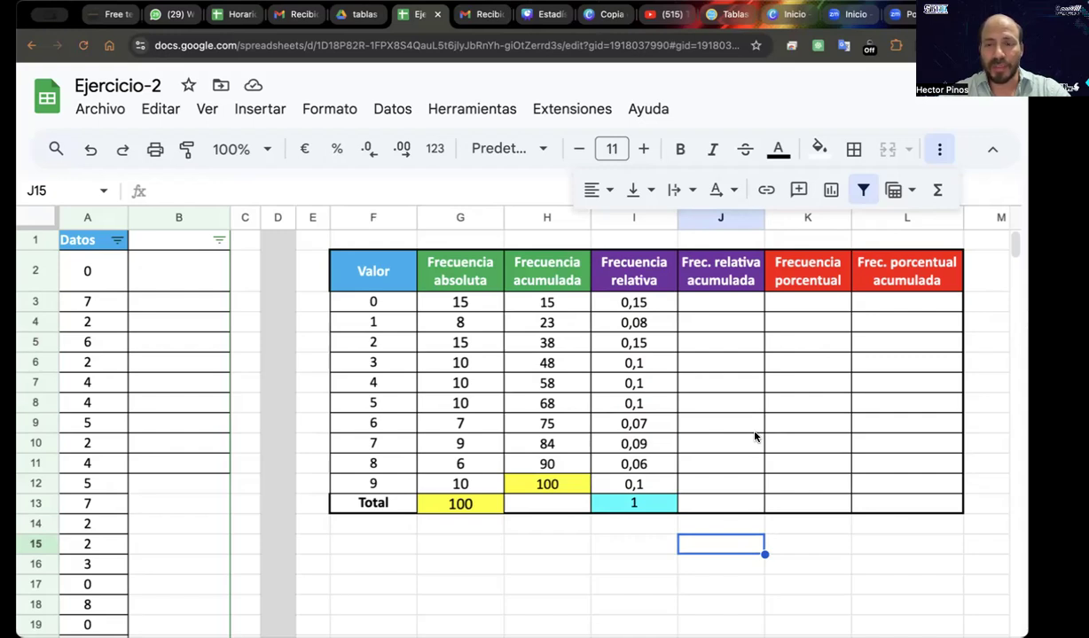
# Enter =I3 in J3 as the first accumulated relative frequency and reject the suggested autofill
pyautogui.click(718, 305)
pyautogui.click(648, 303)
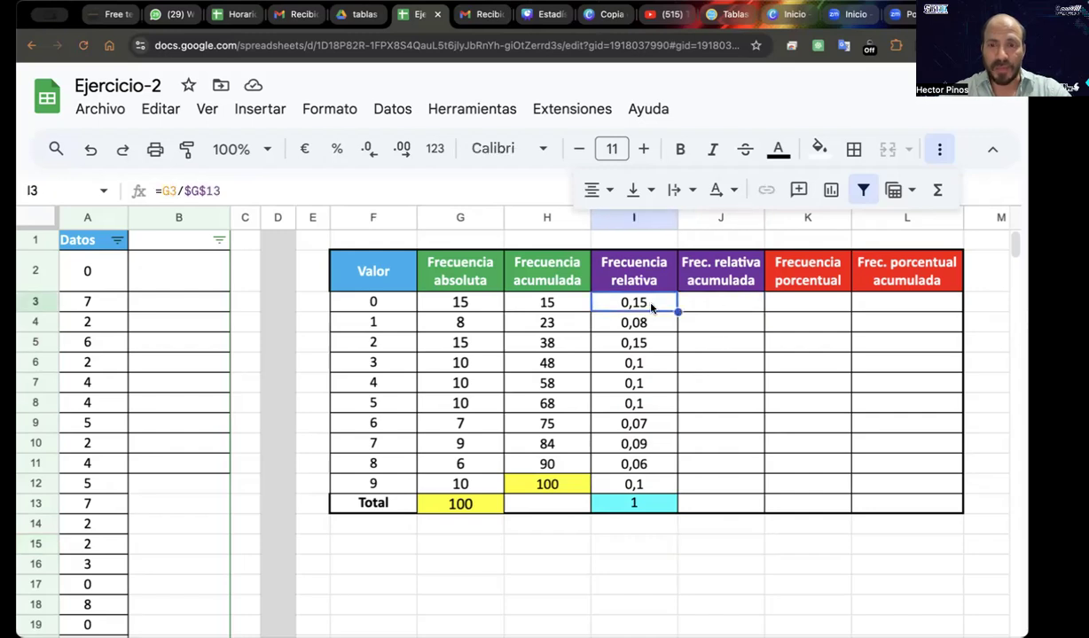
pyautogui.click(716, 304)
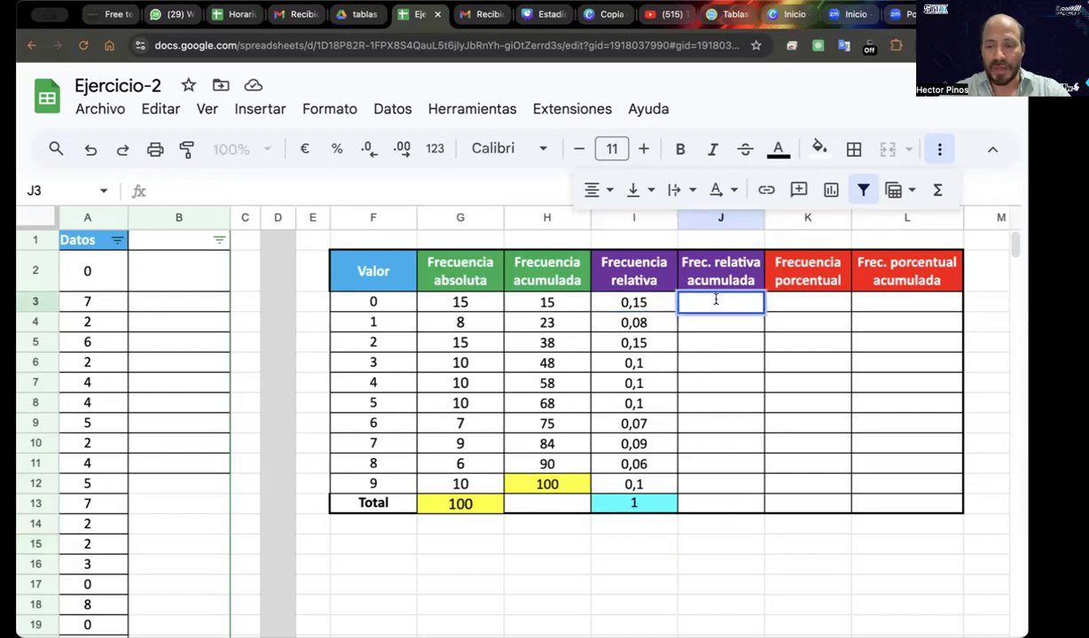
pyautogui.write('=')
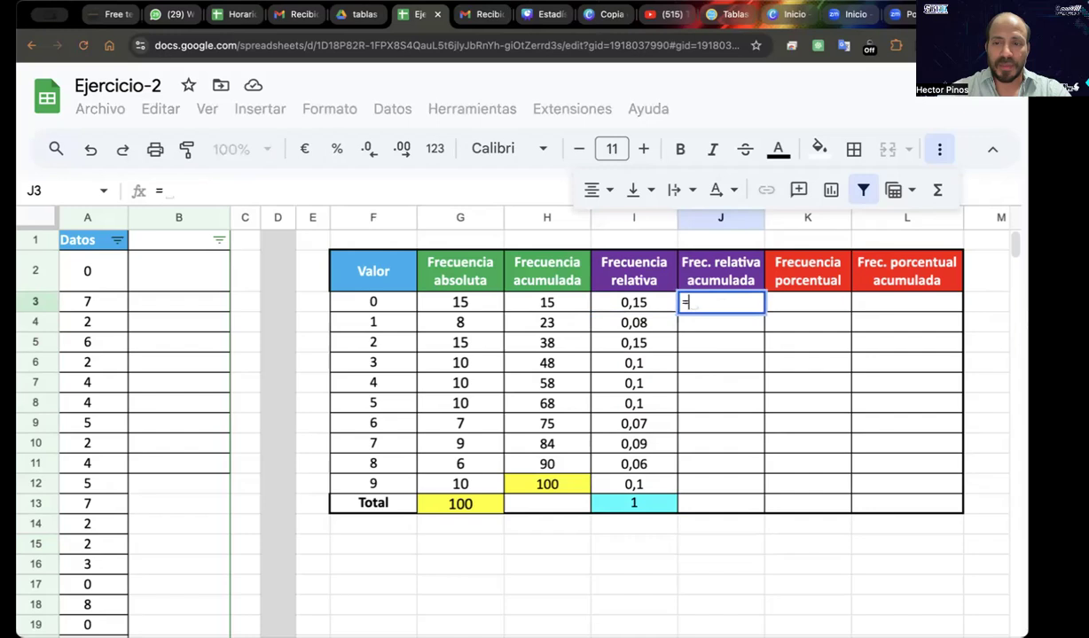
pyautogui.click(638, 302)
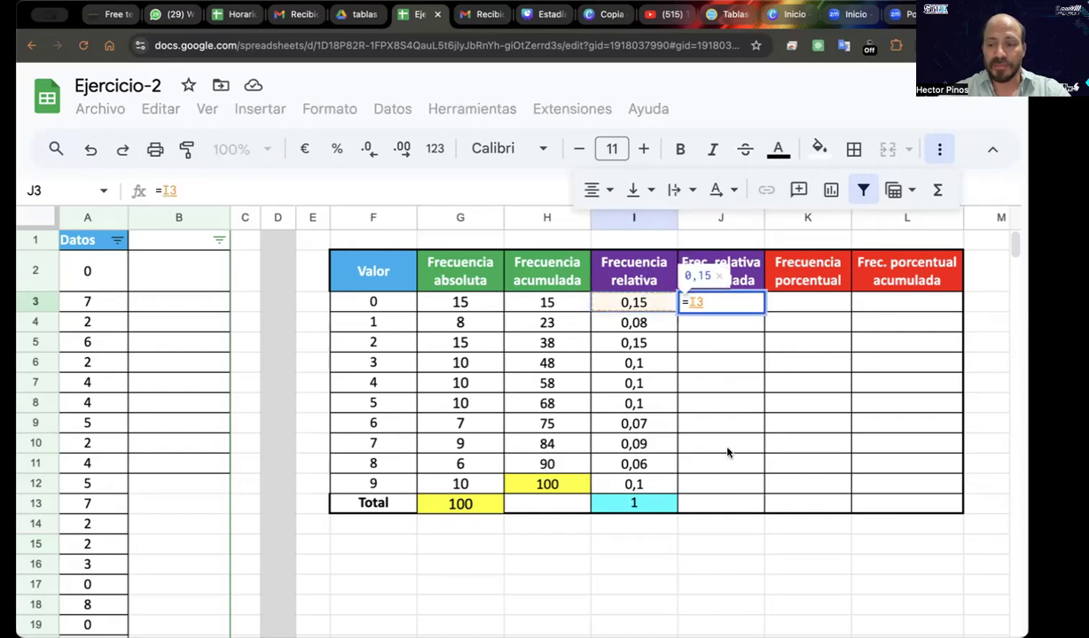
pyautogui.press('Return')
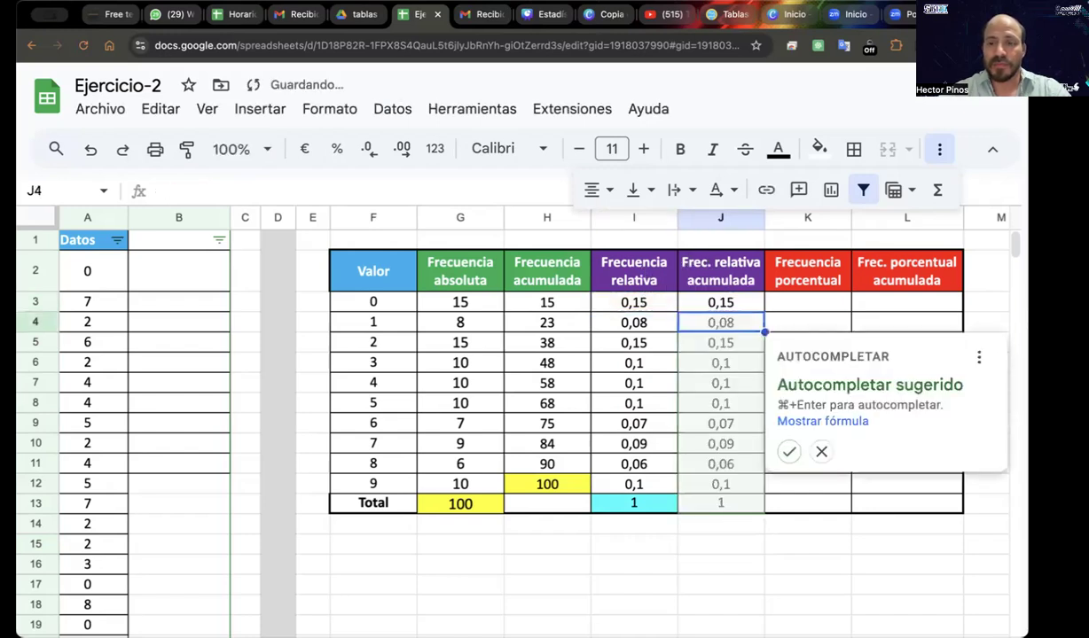
pyautogui.click(822, 453)
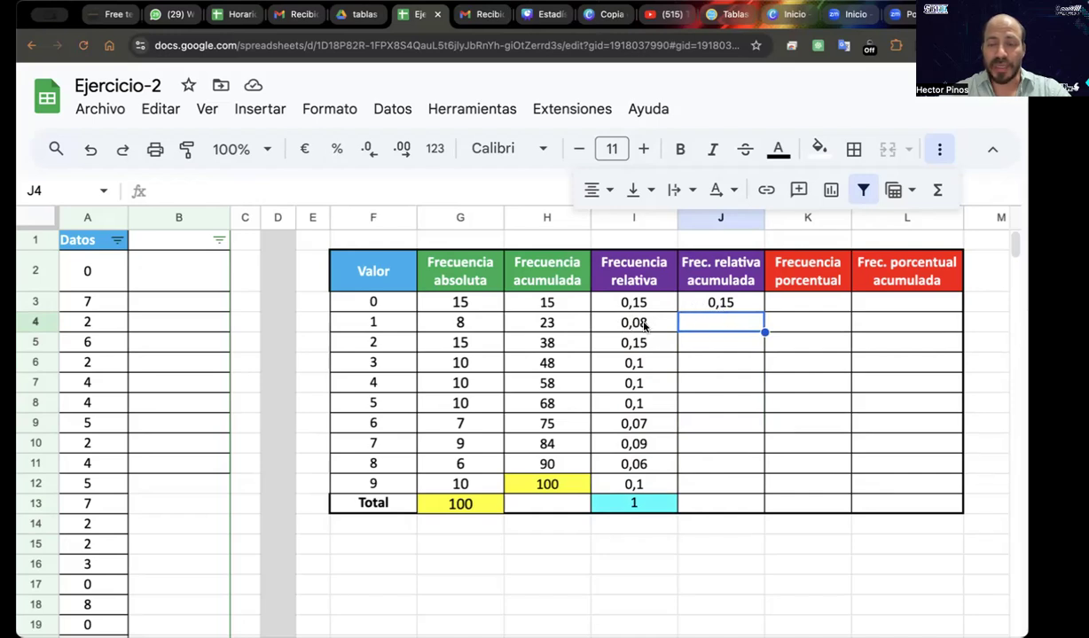
# Enter =J3+I4 in J4 to add the current relative frequency to the previous accumulated one
pyautogui.click(691, 298)
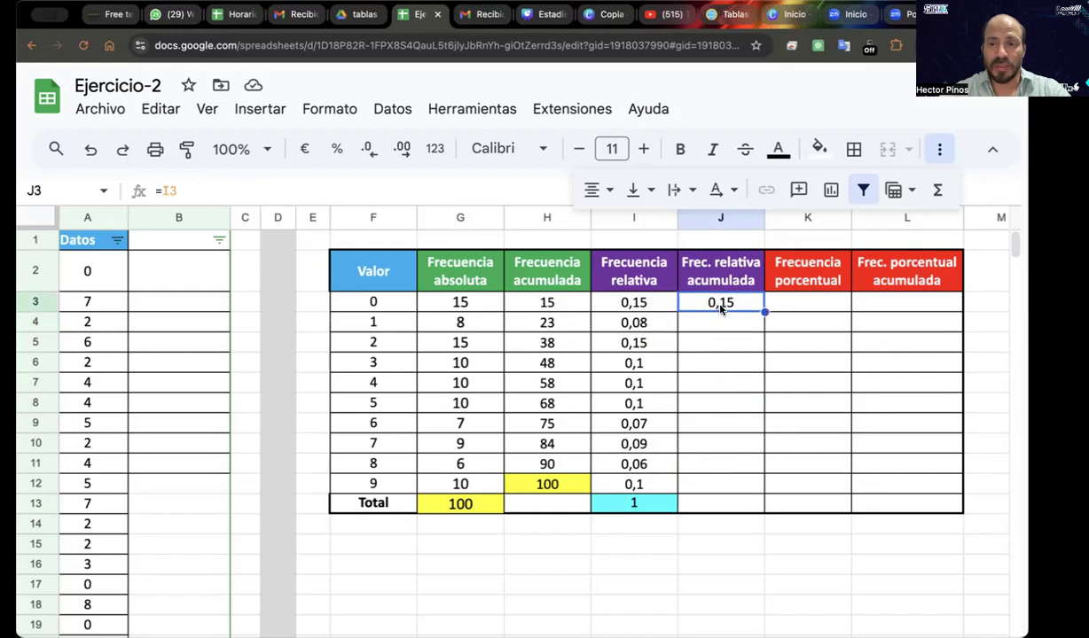
pyautogui.click(710, 320)
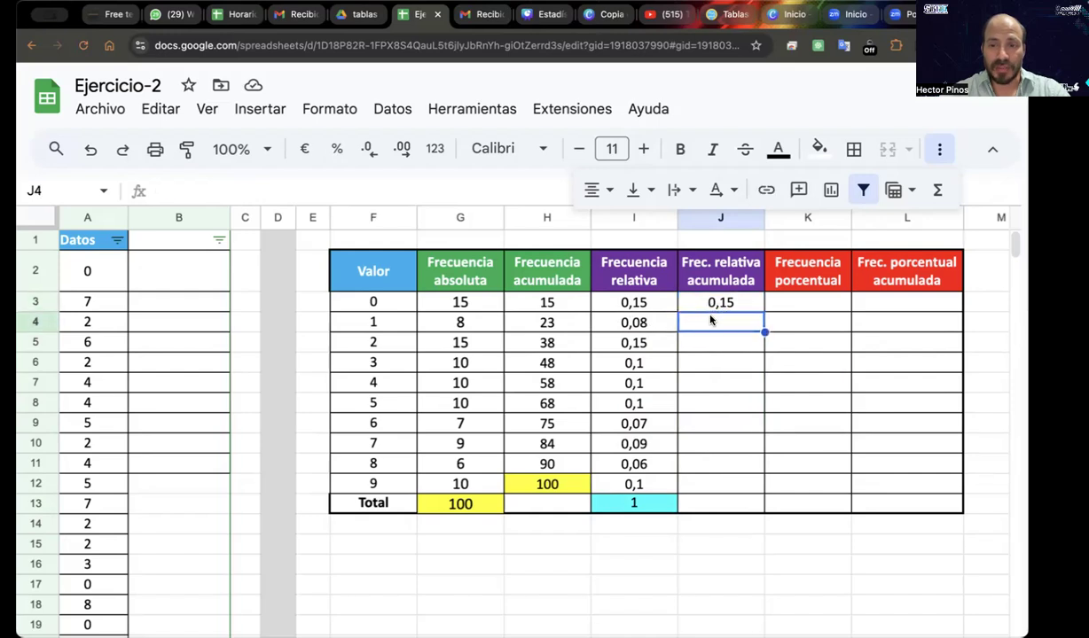
pyautogui.doubleClick(710, 319)
pyautogui.write('=')
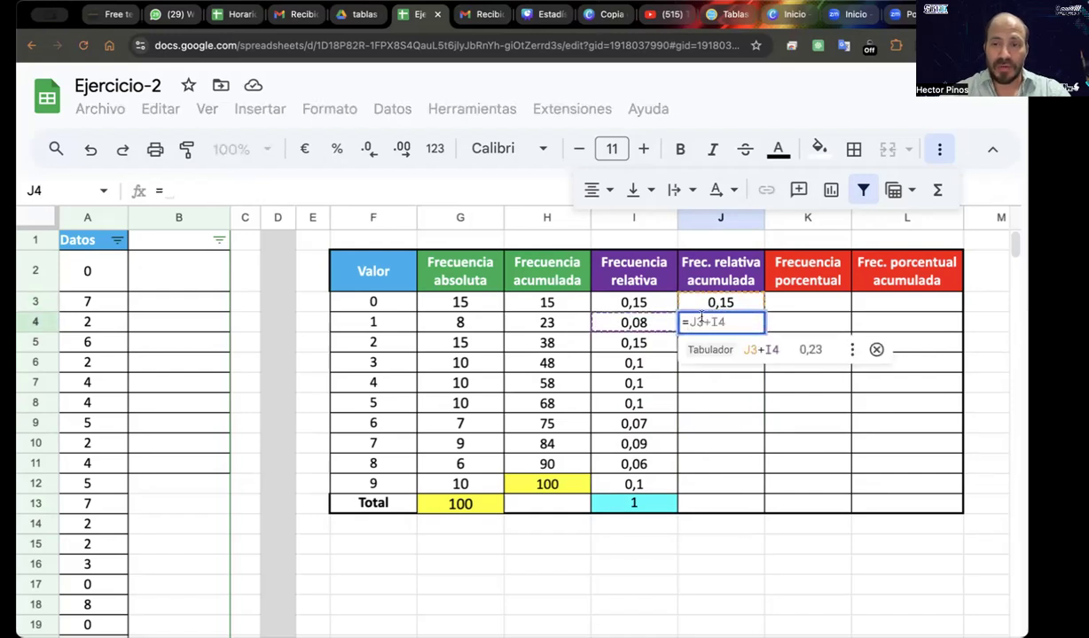
pyautogui.click(709, 300)
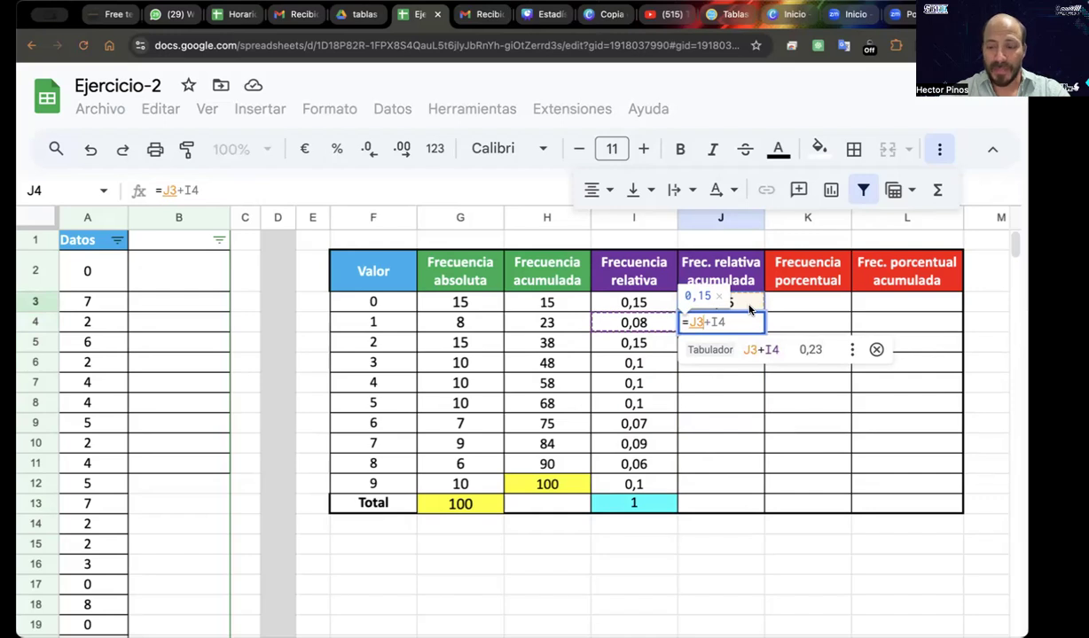
pyautogui.write('+')
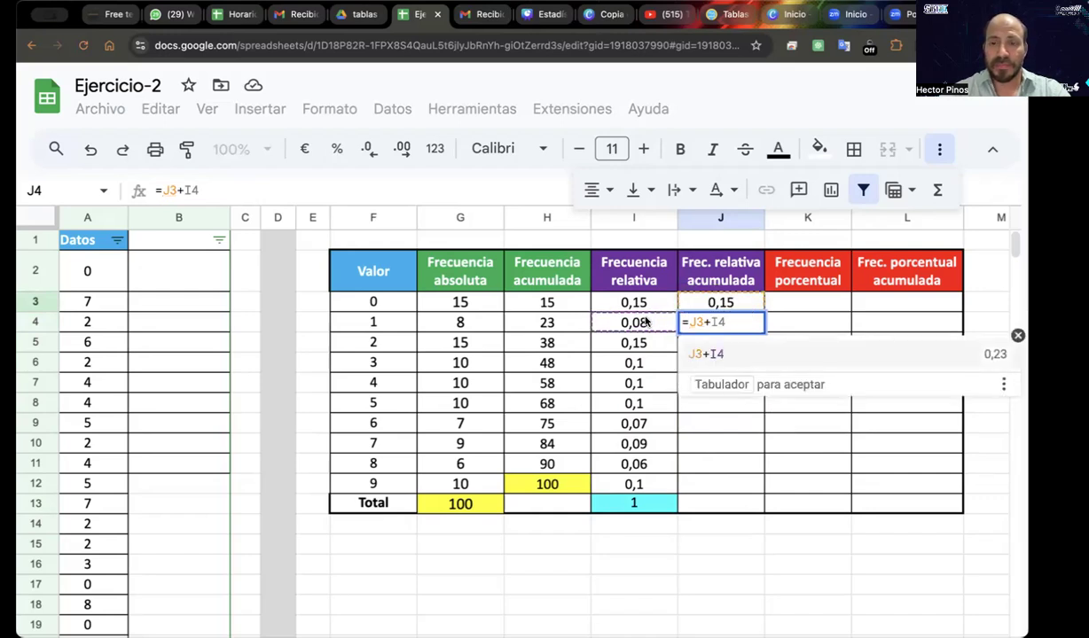
pyautogui.click(645, 327)
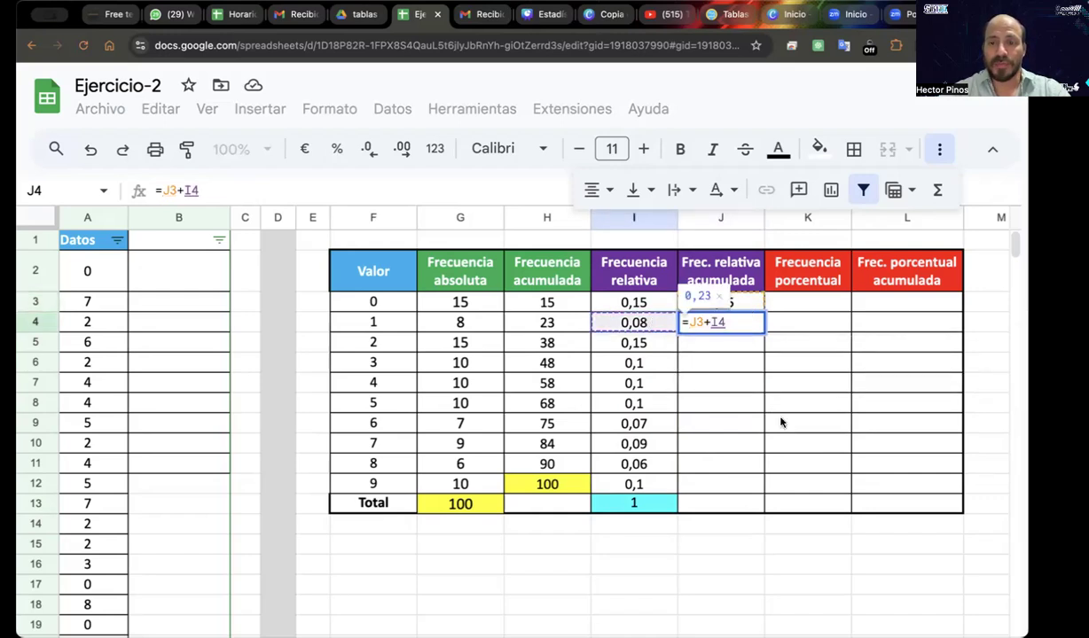
pyautogui.press('Return')
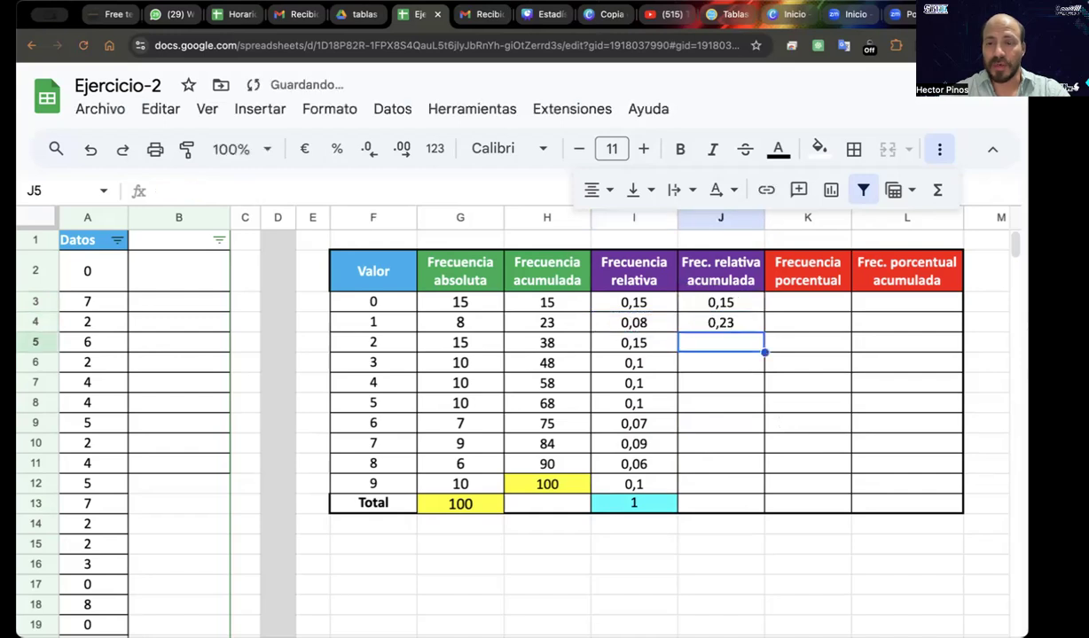
# Copy the accumulated relative frequency formula from J4 down through J12
pyautogui.click(758, 321)
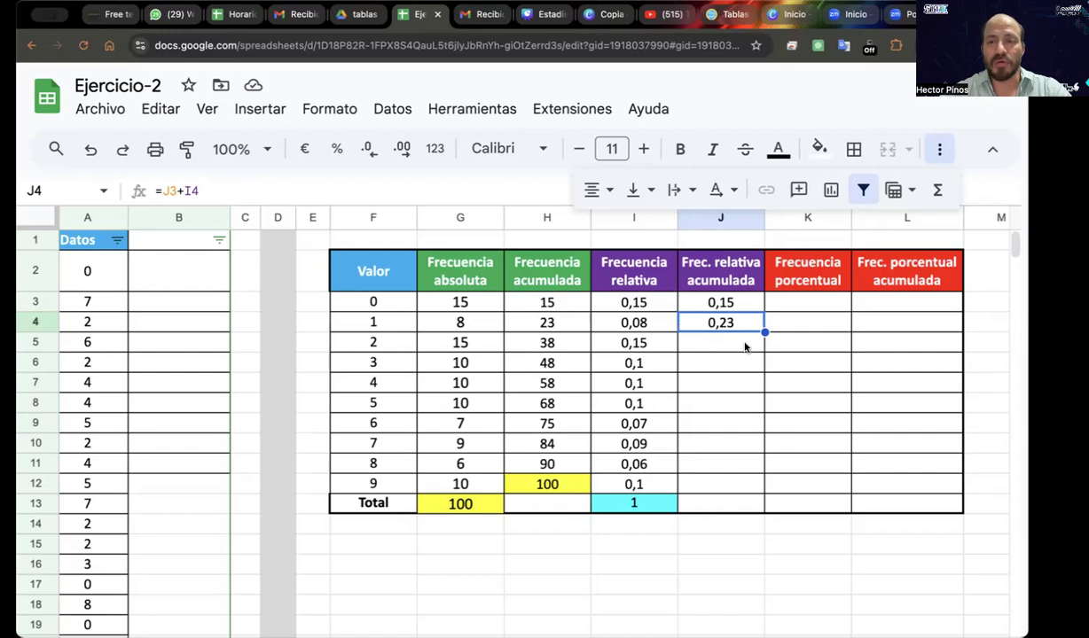
pyautogui.moveTo(764, 332); pyautogui.dragTo(759, 494)
pyautogui.click(819, 424)
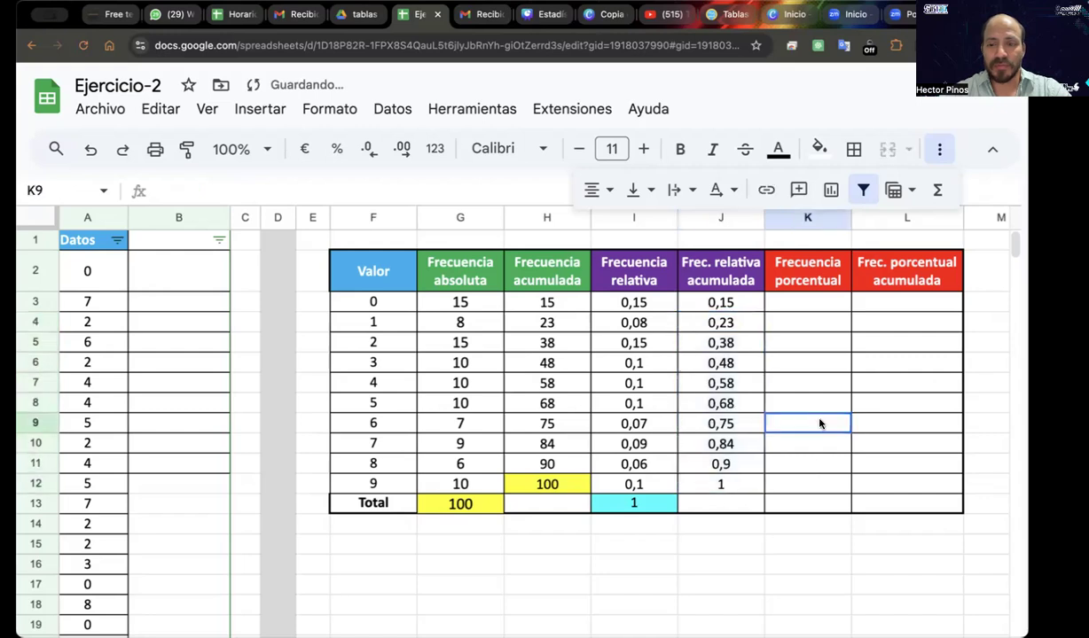
# Fill J12, the last value of the Frec. relativa acumulada column, with cyan
pyautogui.click(706, 457)
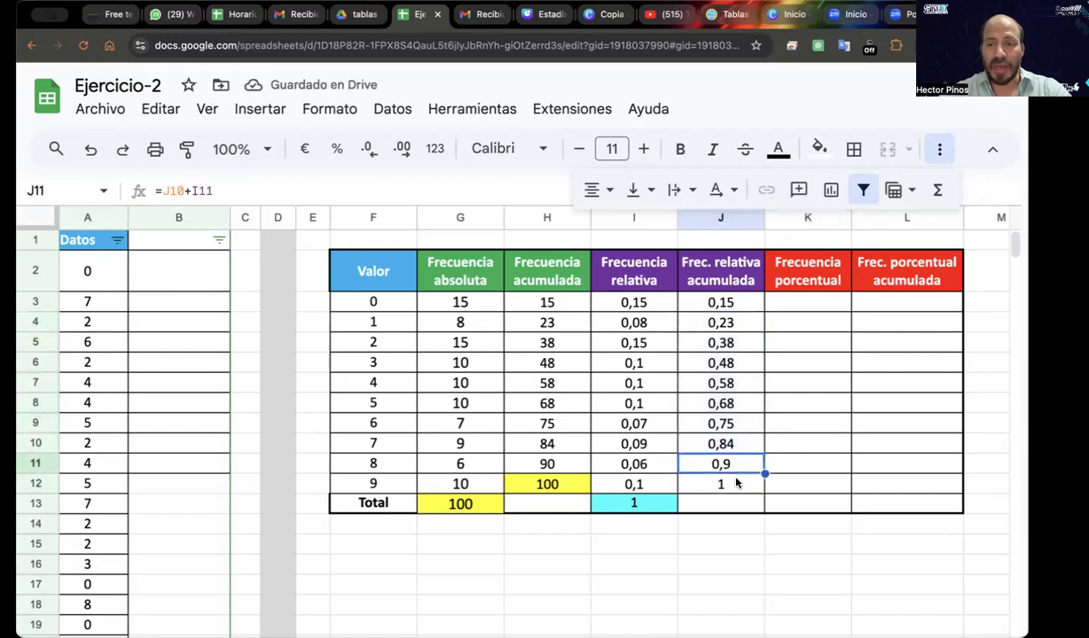
pyautogui.click(734, 484)
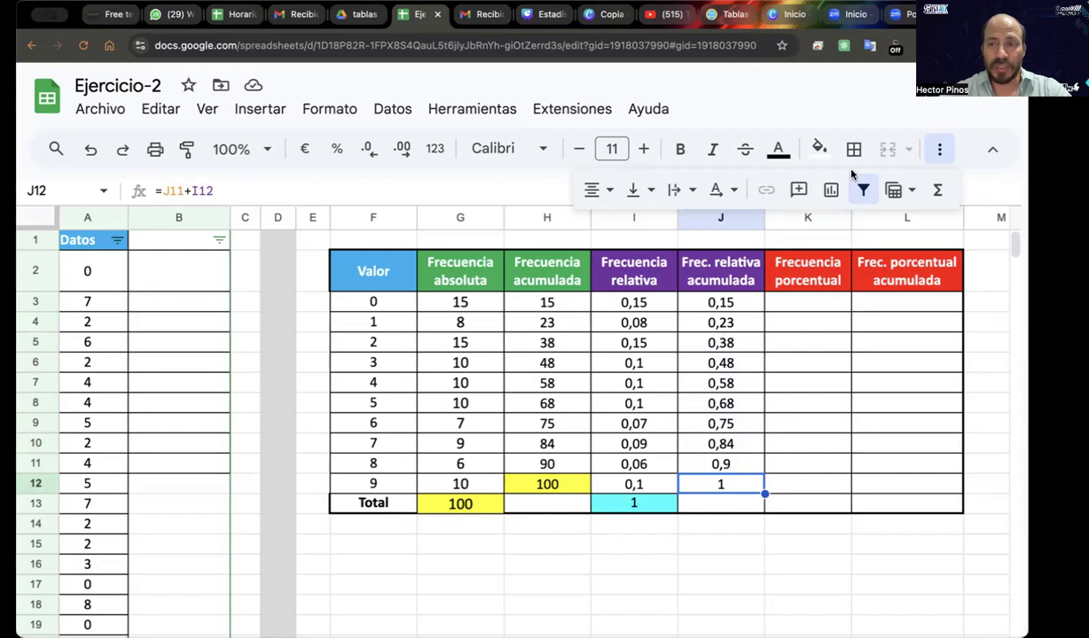
pyautogui.click(819, 148)
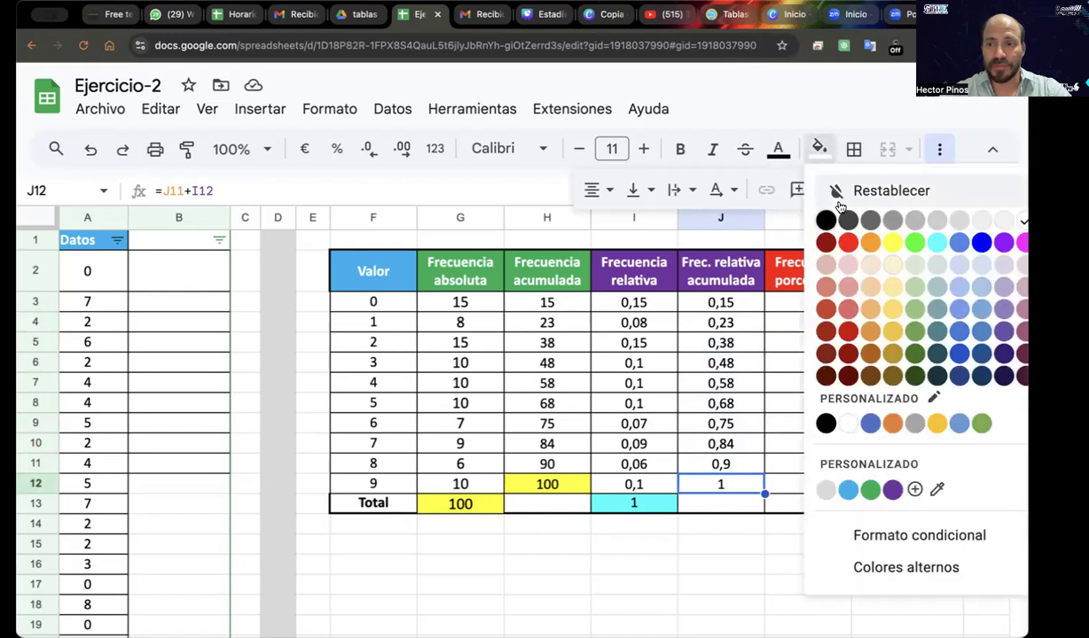
pyautogui.click(936, 242)
pyautogui.click(783, 563)
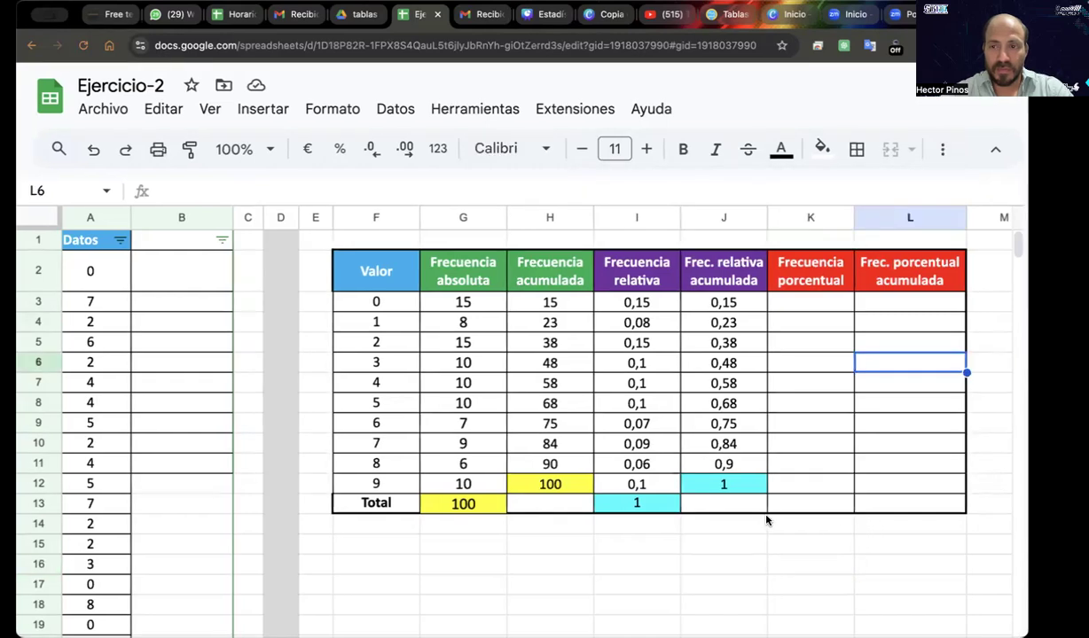
# Enter =I3 in K3 as the first value of the Frecuencia porcentual column
pyautogui.click(815, 383)
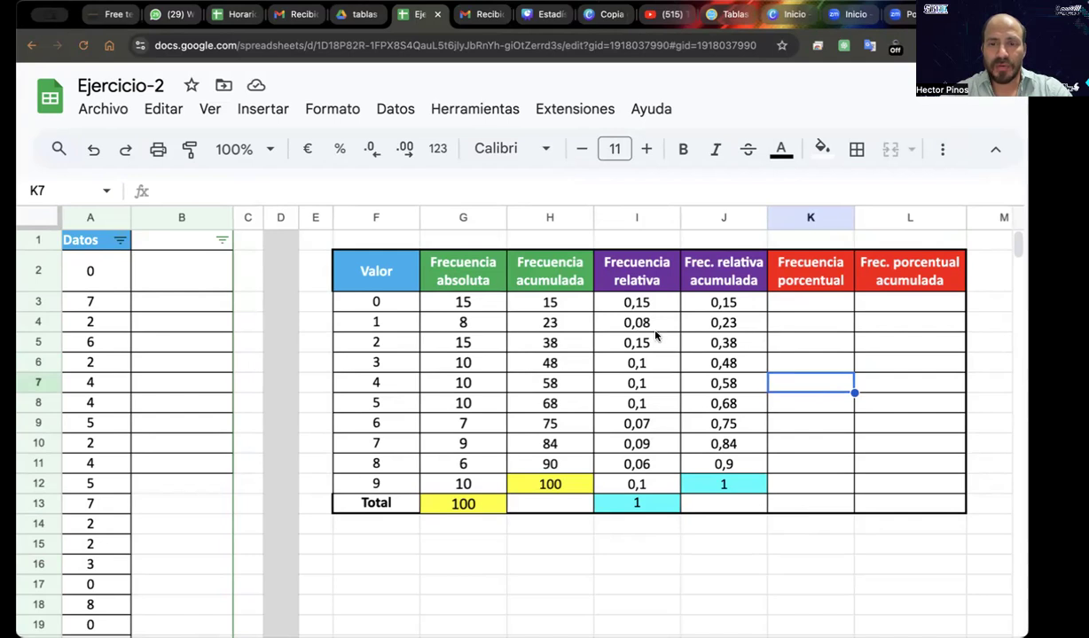
pyautogui.click(816, 302)
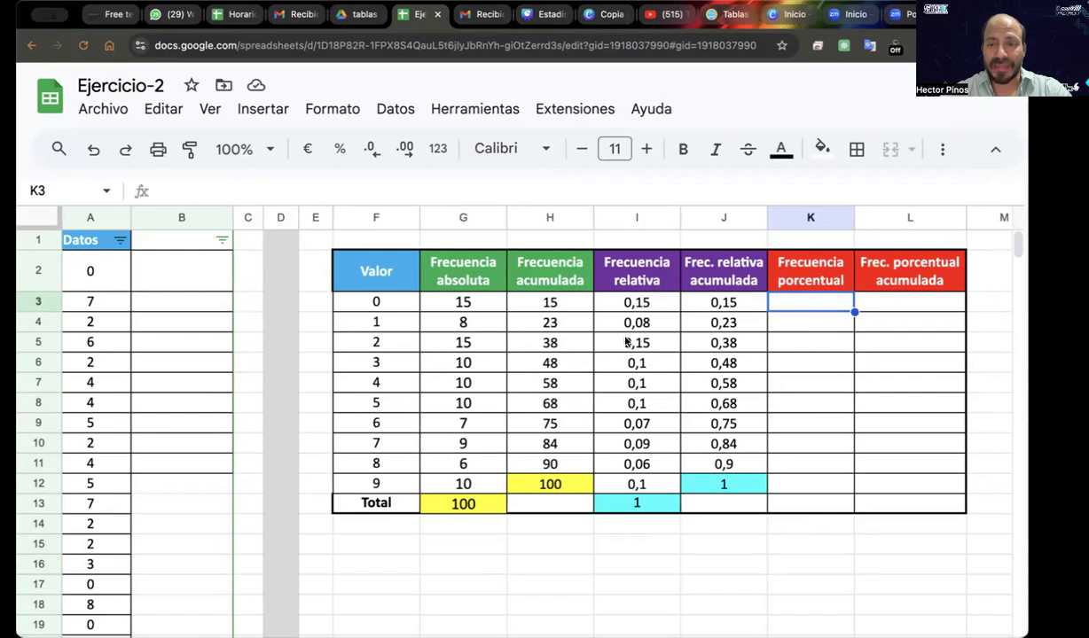
pyautogui.doubleClick(803, 305)
pyautogui.write('=')
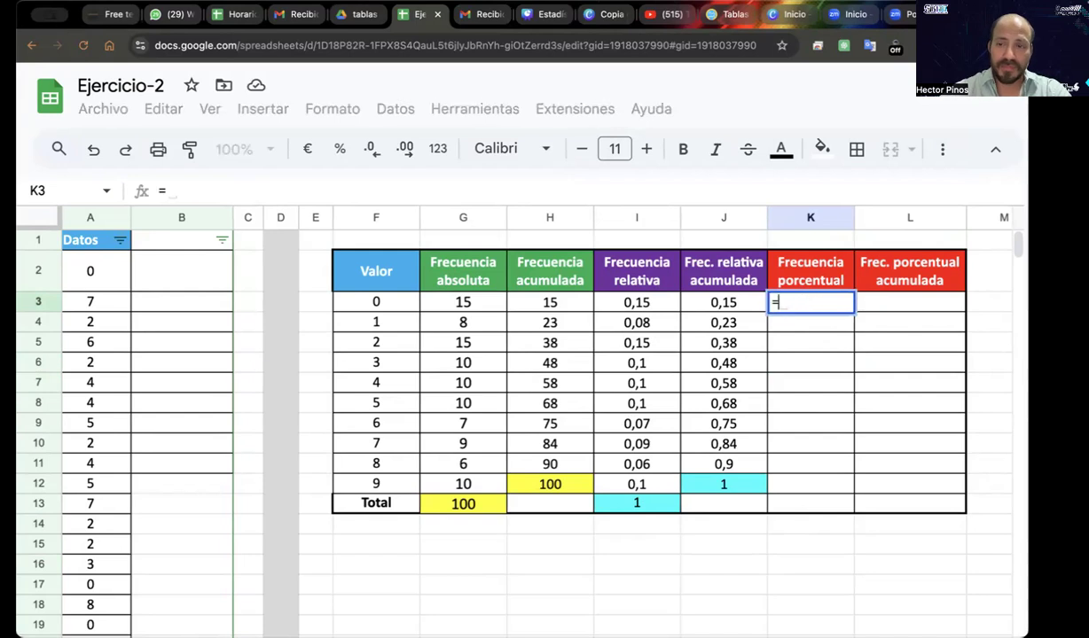
pyautogui.click(664, 303)
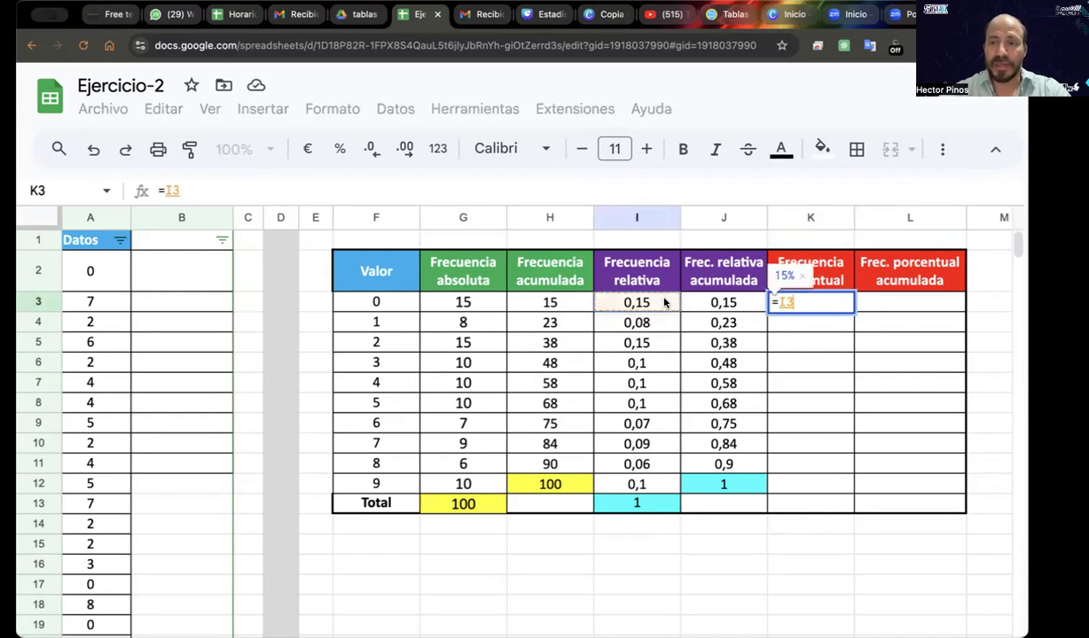
pyautogui.press('Return')
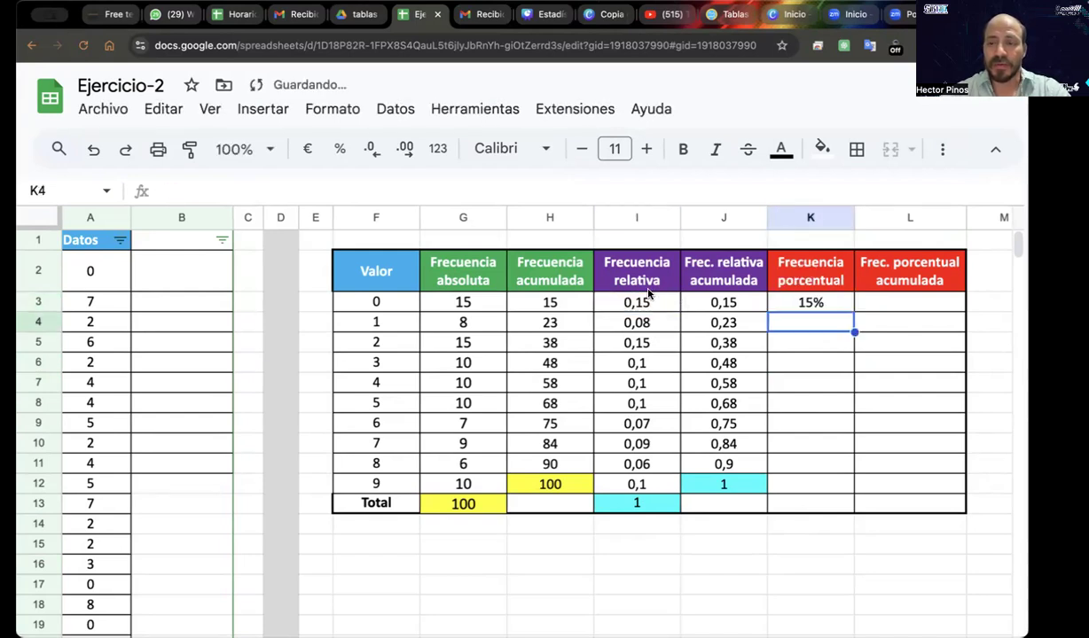
# Look up the Porcentaje option among the number formats for K3 without applying a format
pyautogui.click(794, 305)
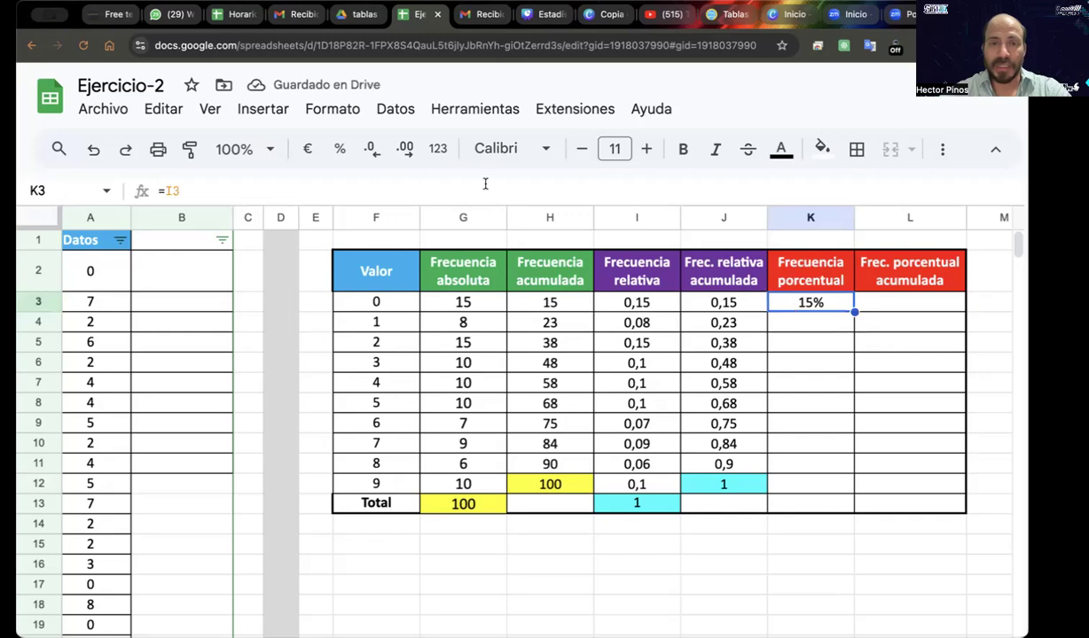
pyautogui.click(326, 113)
pyautogui.moveTo(395, 215)
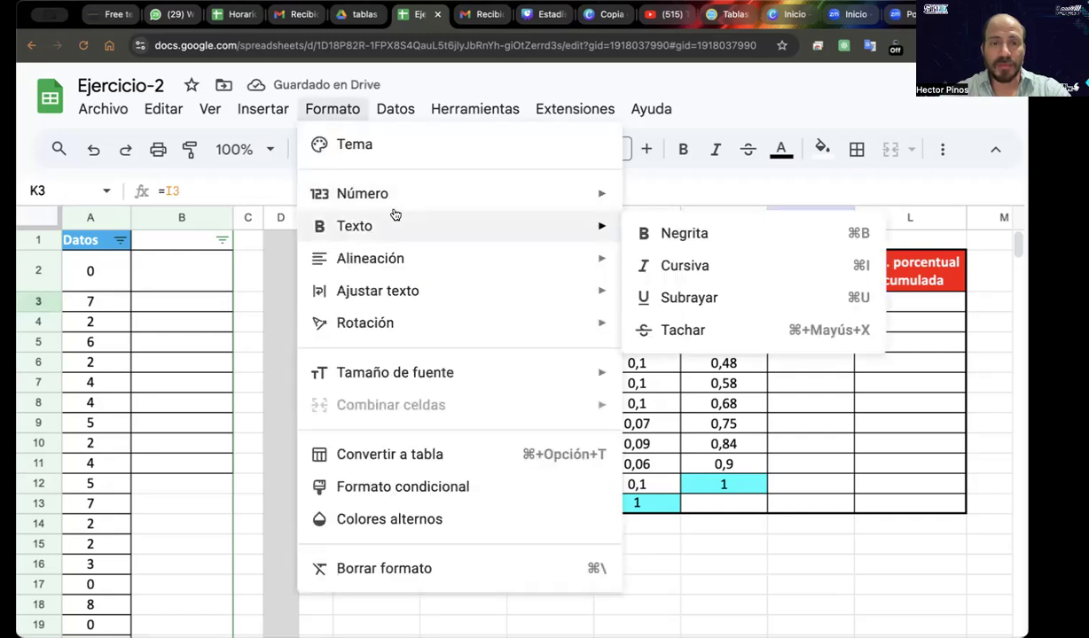
pyautogui.moveTo(477, 204)
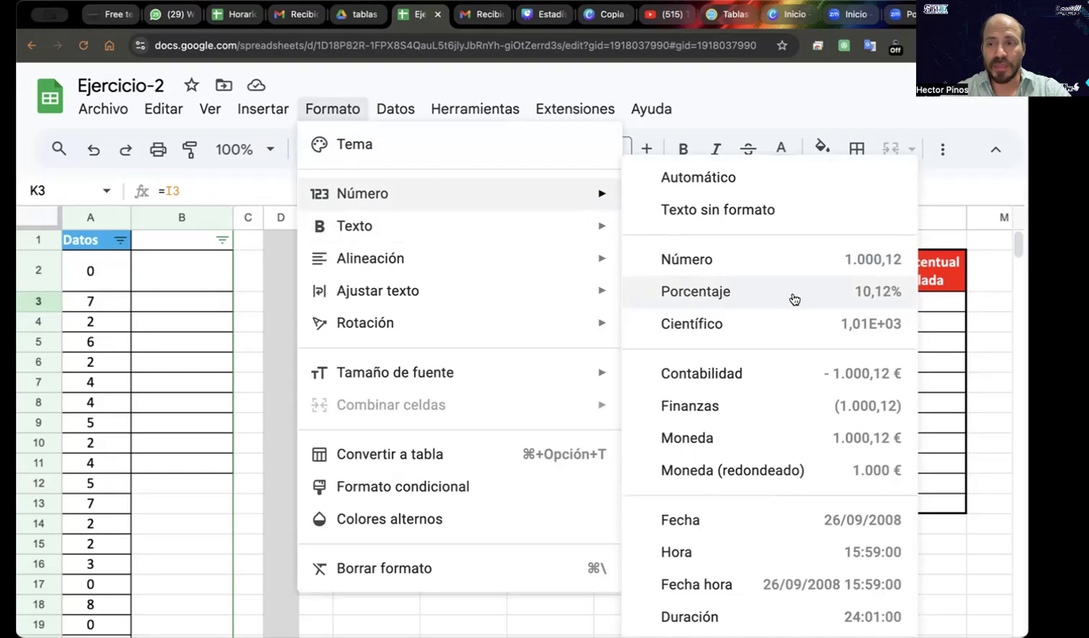
pyautogui.click(981, 333)
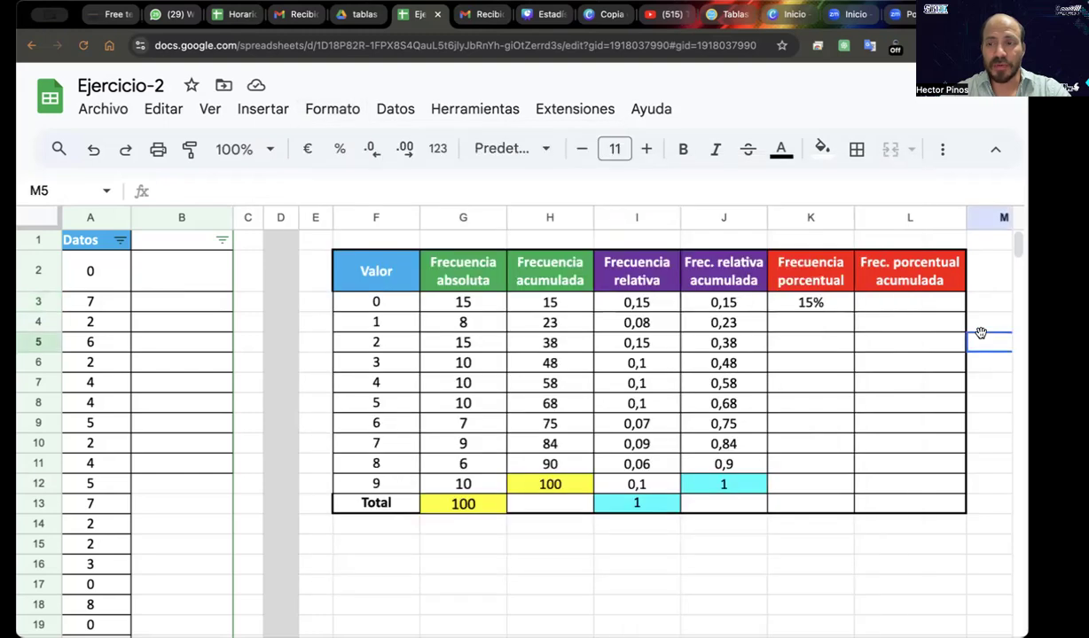
# Copy the percentage frequency formula from K3 down through K12
pyautogui.click(811, 304)
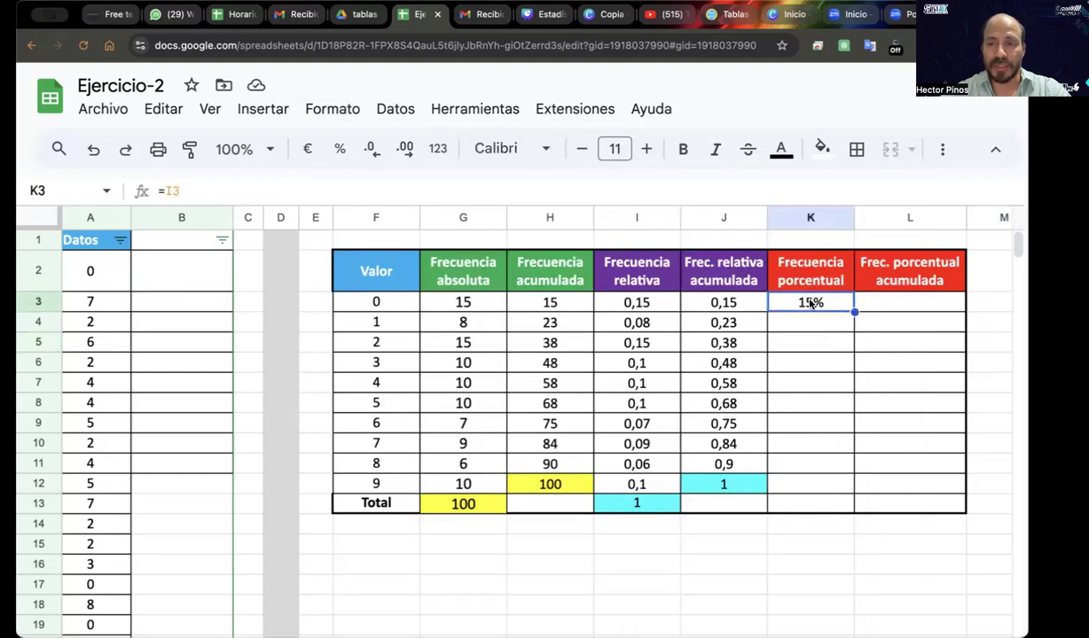
pyautogui.moveTo(855, 311); pyautogui.dragTo(844, 493)
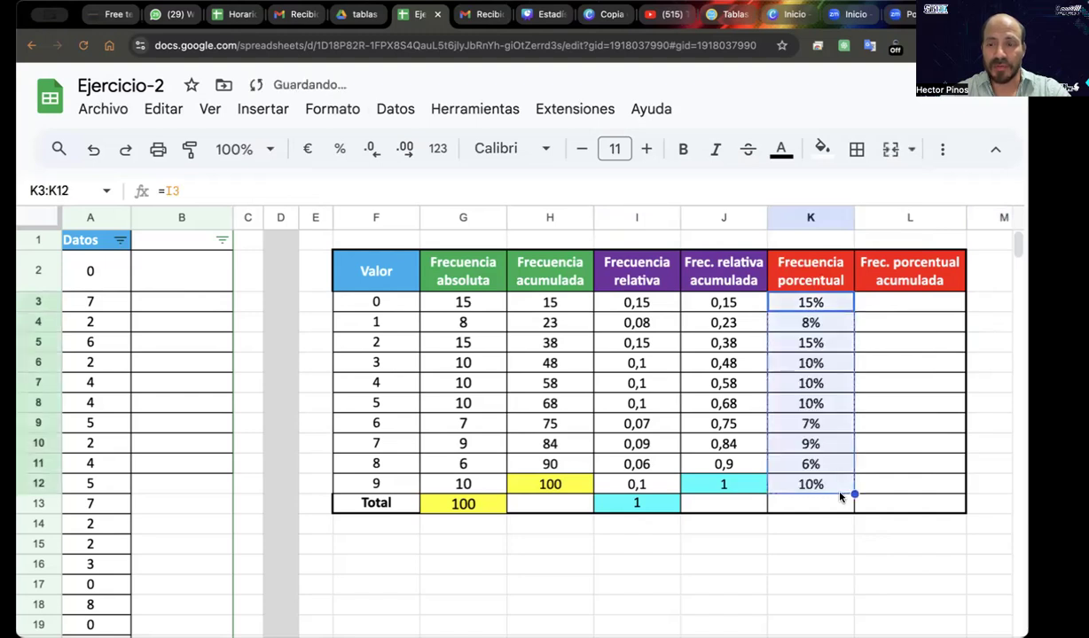
pyautogui.click(870, 537)
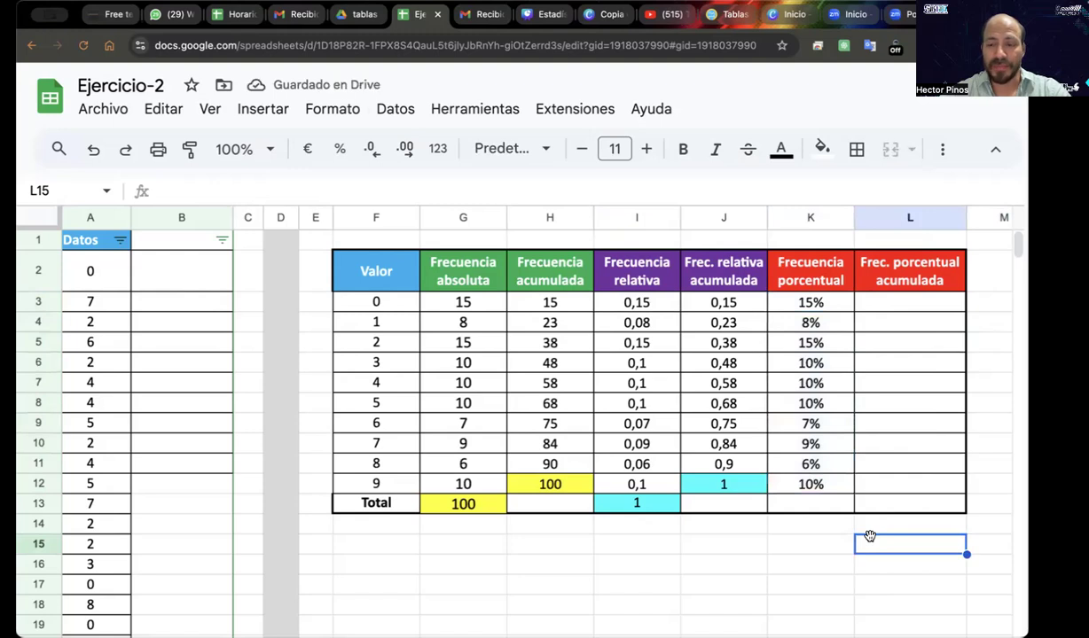
# Sum K3:K12 in K13 with the SUMA function as the total of the Frecuencia porcentual column
pyautogui.click(817, 510)
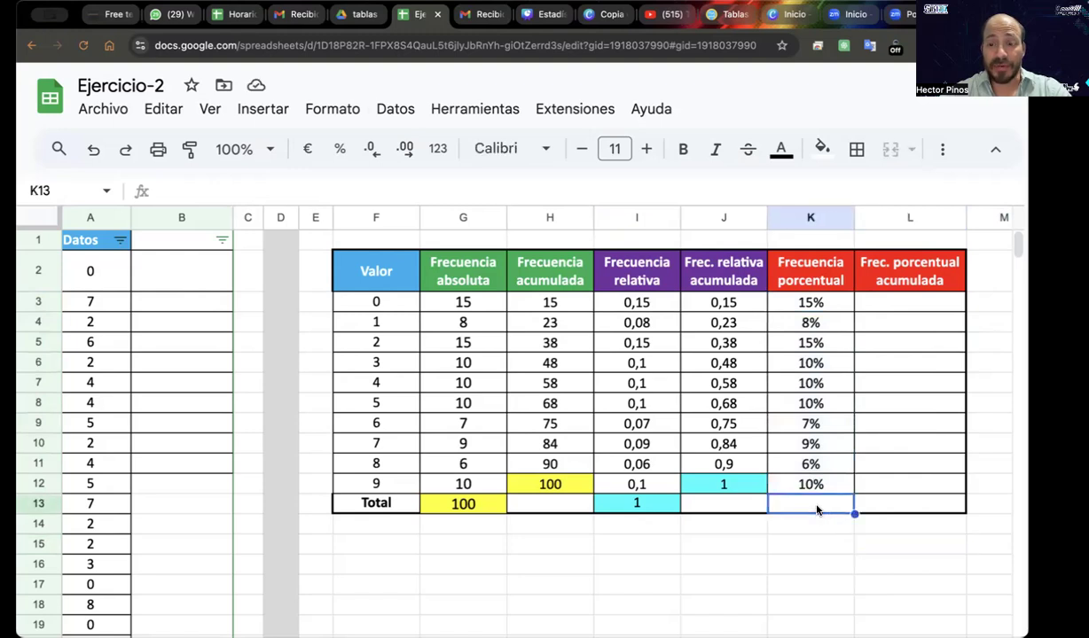
pyautogui.click(941, 150)
pyautogui.click(940, 190)
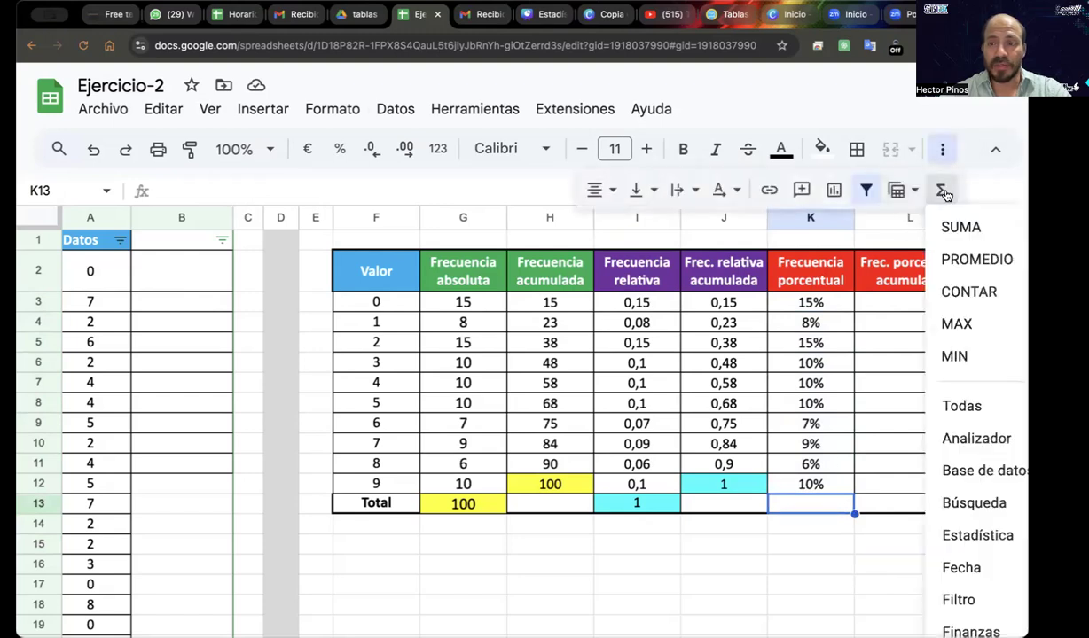
pyautogui.click(947, 224)
pyautogui.click(784, 300)
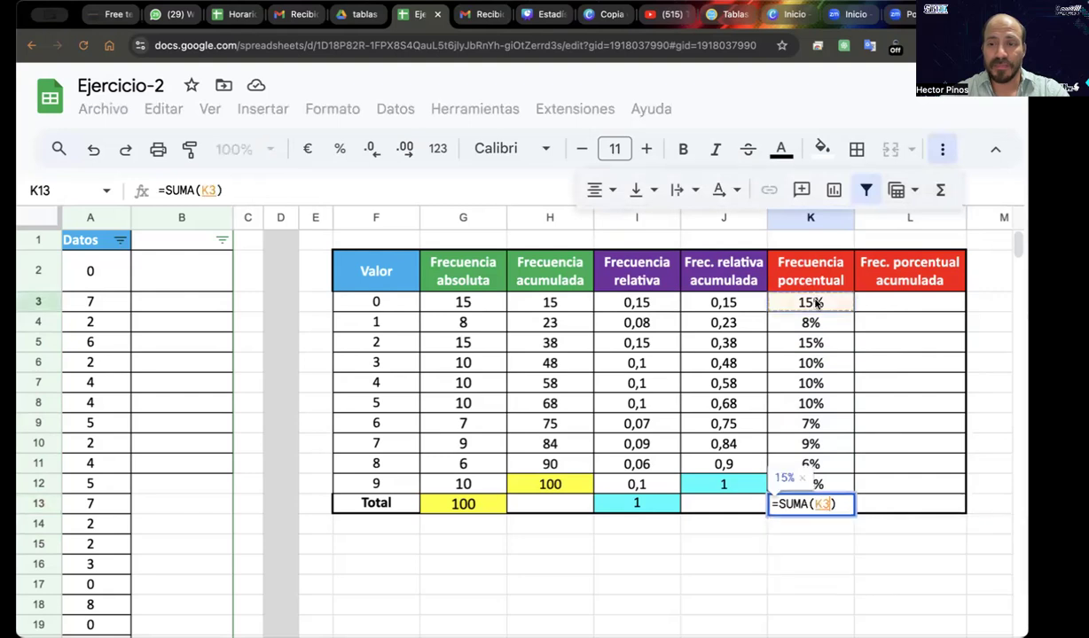
pyautogui.keyDown('shift'); pyautogui.click(823, 484); pyautogui.keyUp('shift')
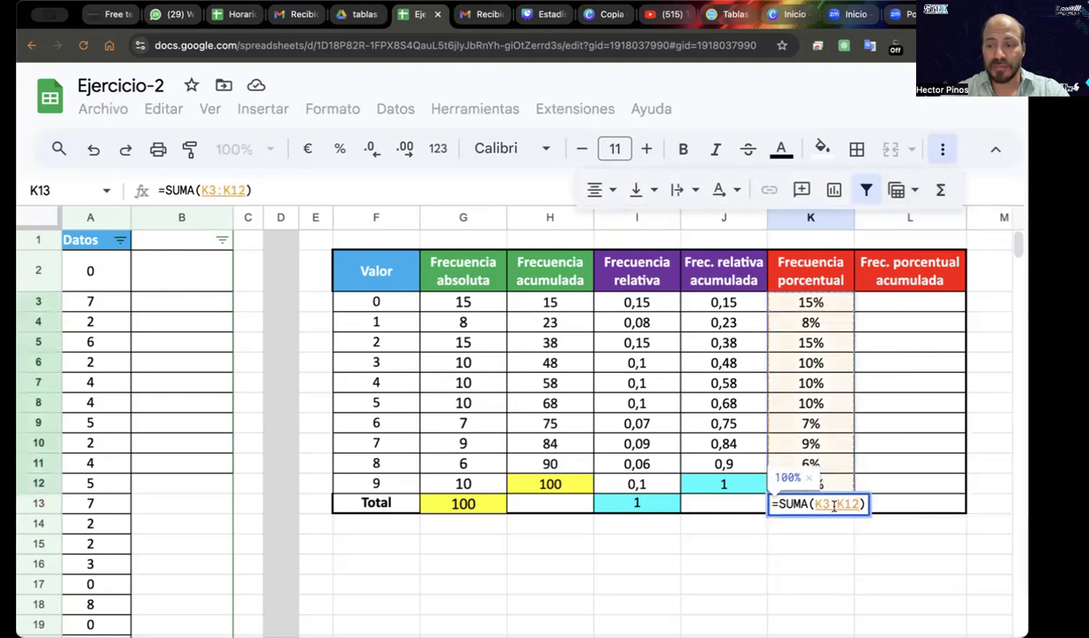
pyautogui.press('Return')
pyautogui.click(889, 544)
# Fill K13, the total of the Frecuencia porcentual column, with orange
pyautogui.click(832, 505)
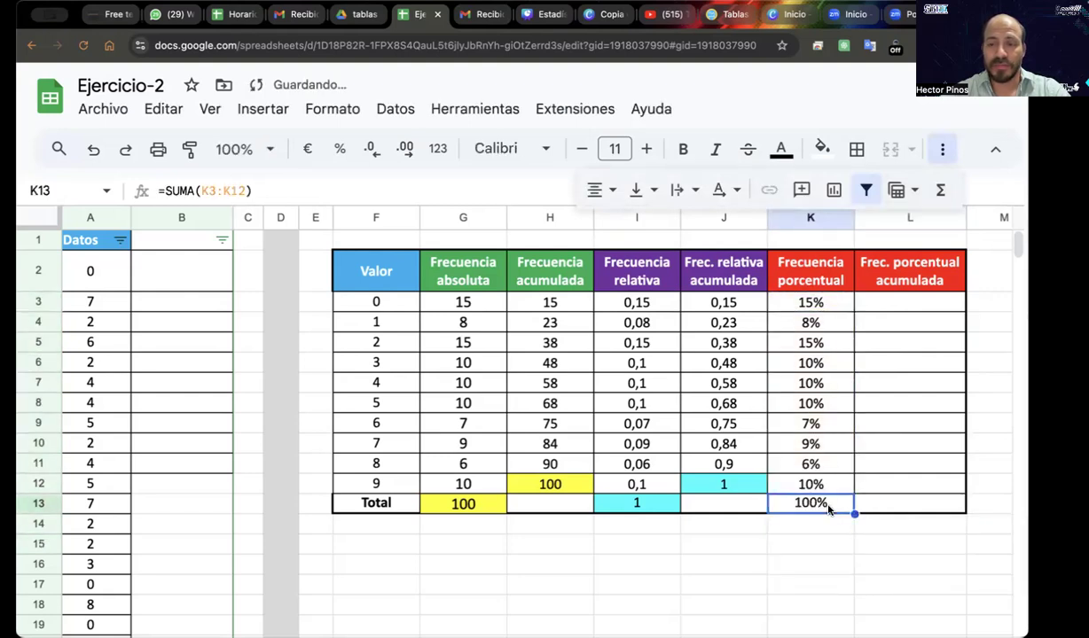
pyautogui.click(821, 148)
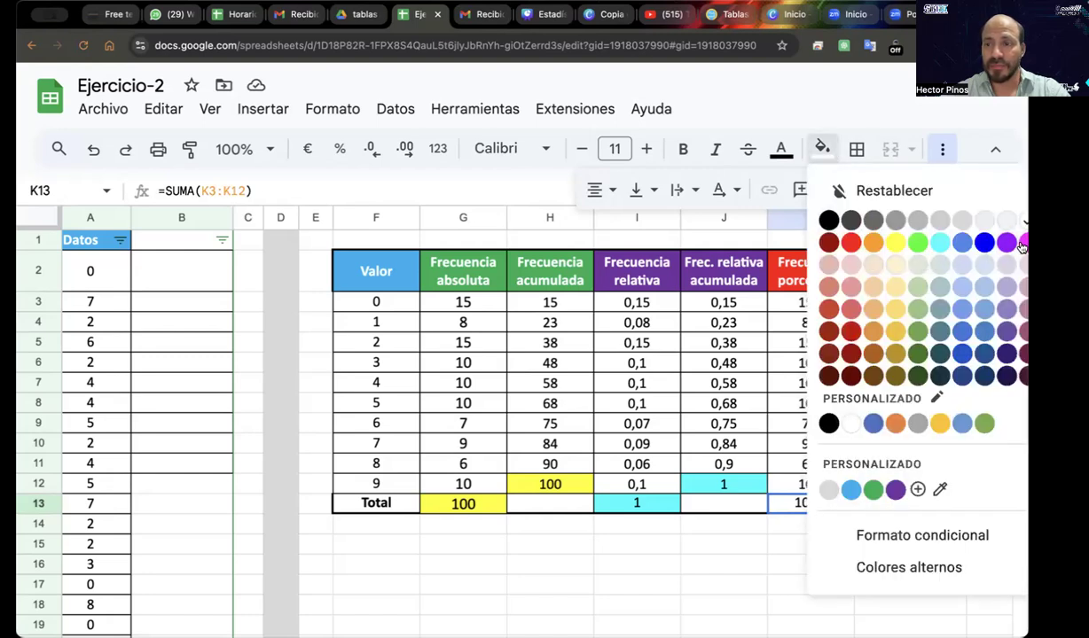
pyautogui.click(873, 242)
pyautogui.click(790, 572)
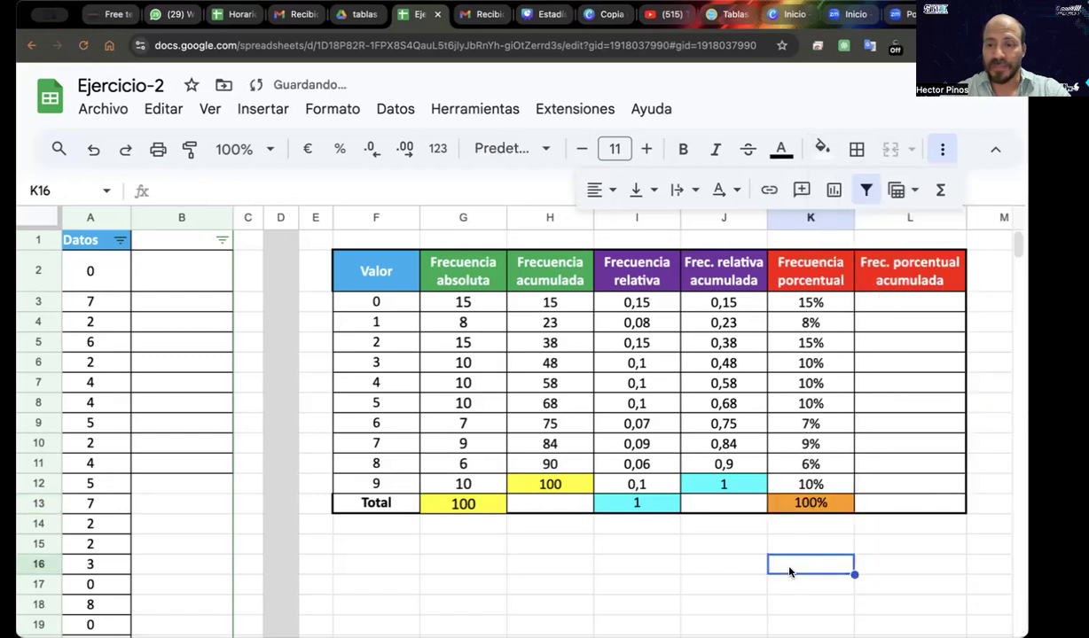
# Enter =K3 in L3 as the first value of the Frec. porcentual acumulada column
pyautogui.hscroll(3, 881, 518)
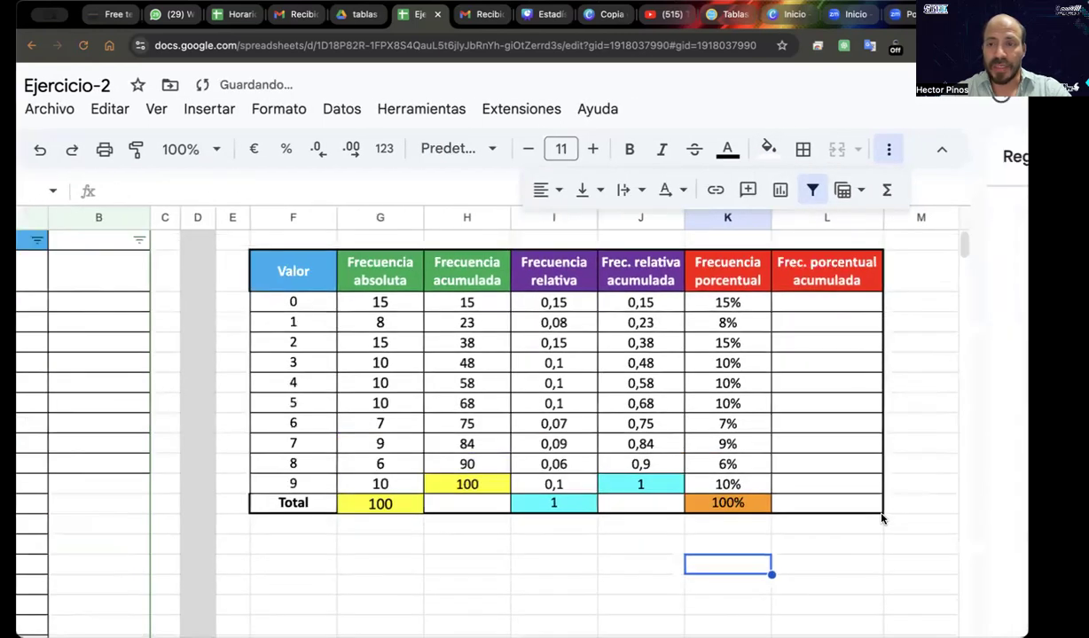
pyautogui.hscroll(-1, 881, 519)
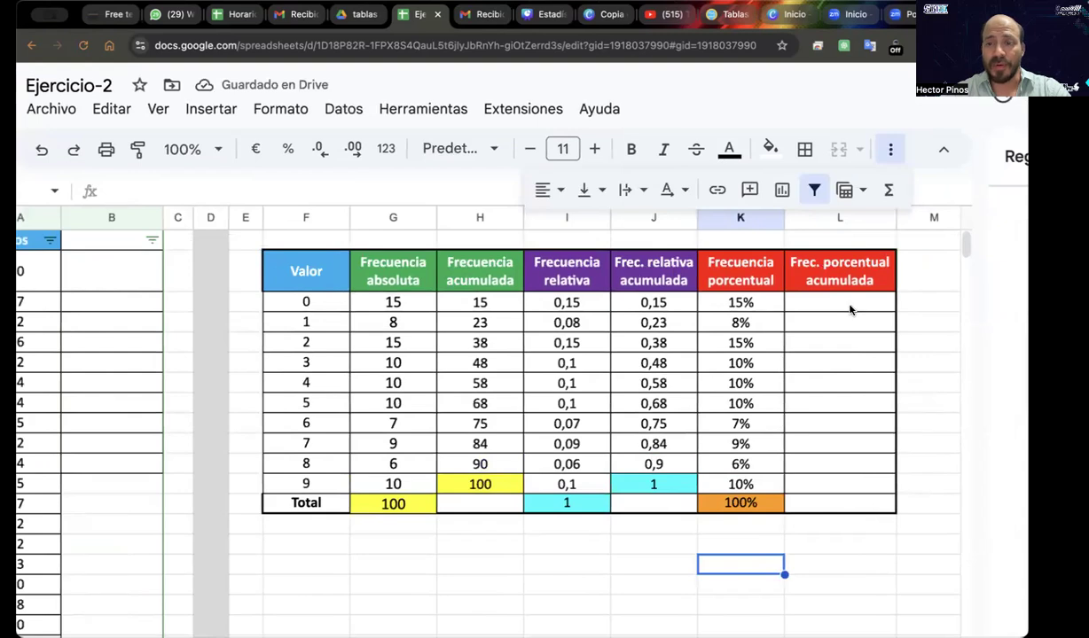
pyautogui.click(802, 301)
pyautogui.doubleClick(823, 304)
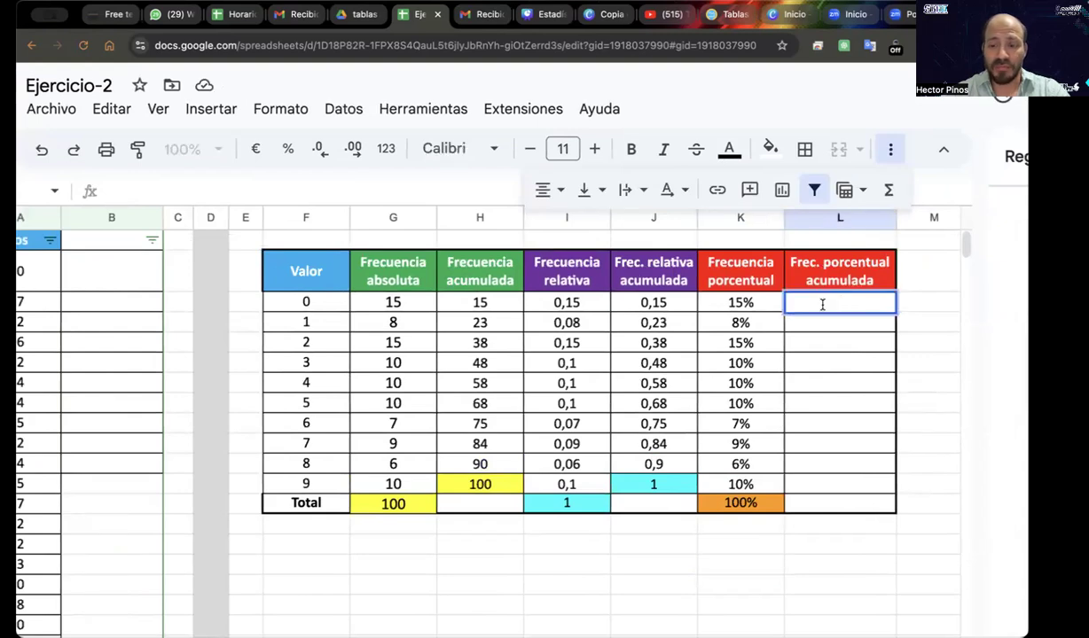
pyautogui.write('=')
pyautogui.click(740, 303)
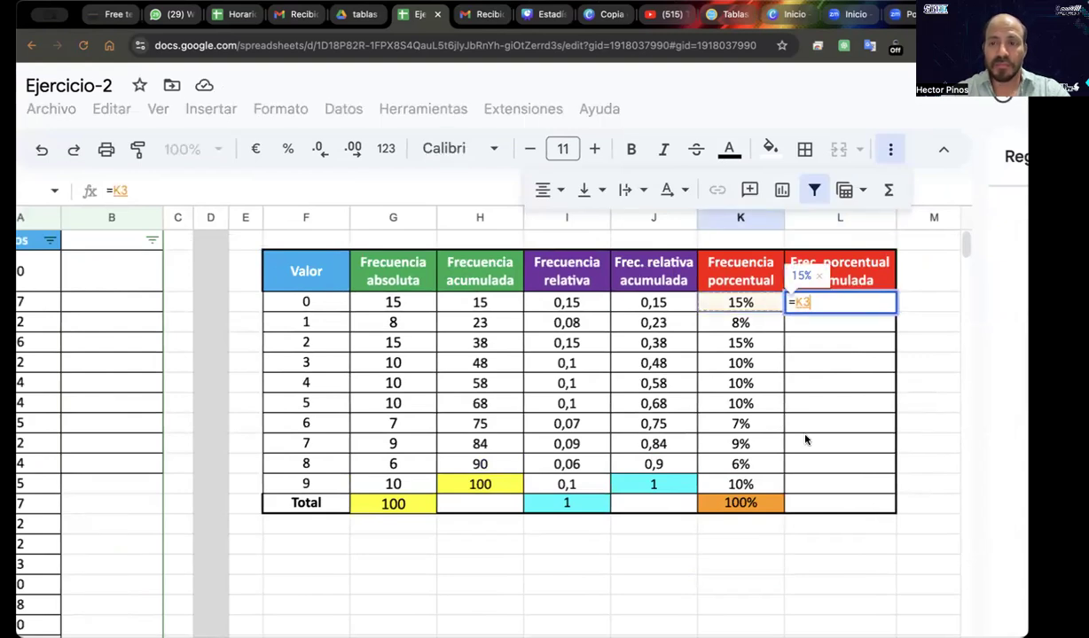
pyautogui.press('Return')
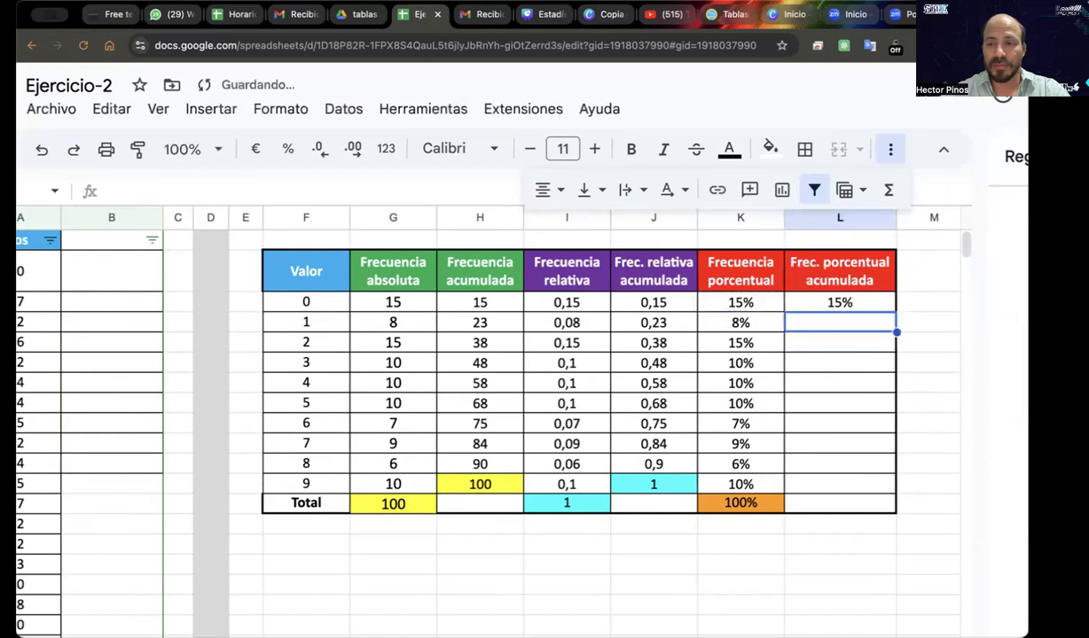
# Enter =L3+K4 in L4 to add the second percentage frequency to the accumulated value above
pyautogui.doubleClick(829, 323)
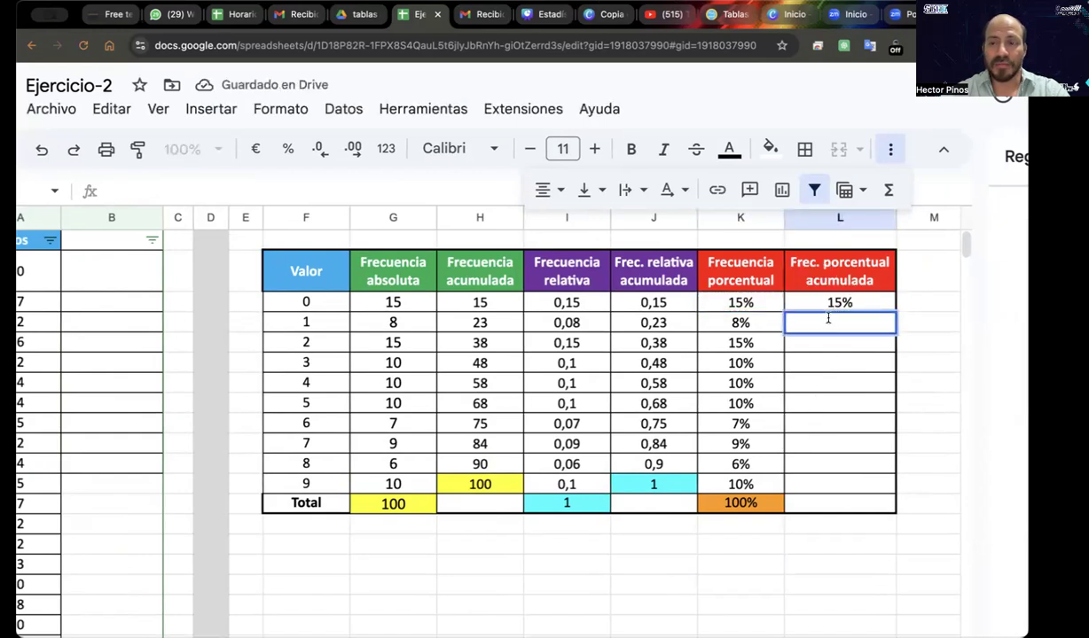
pyautogui.write('=')
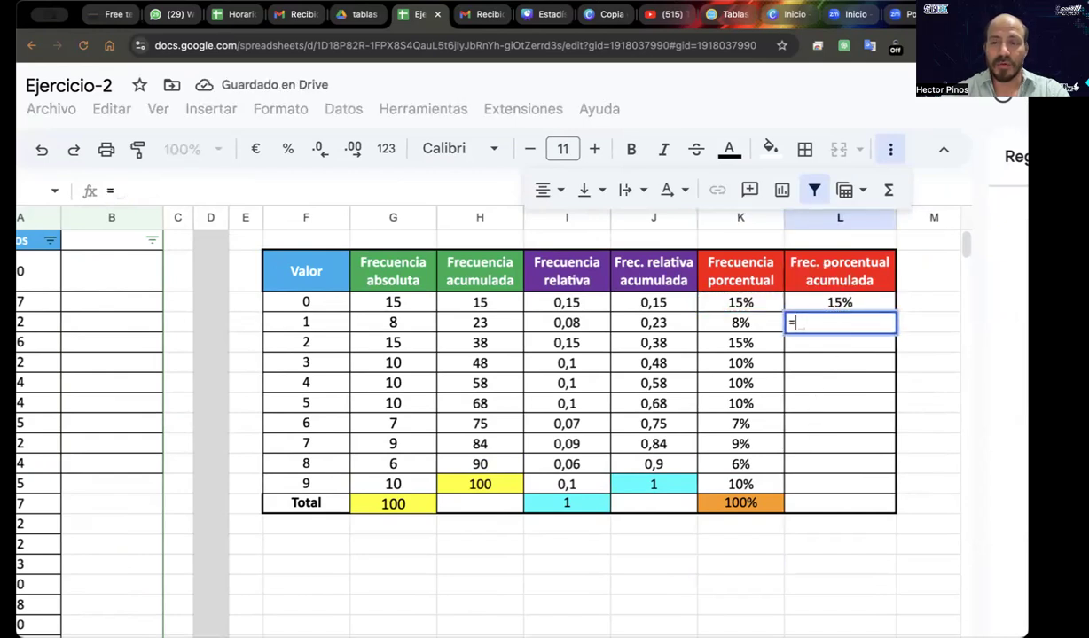
pyautogui.click(838, 303)
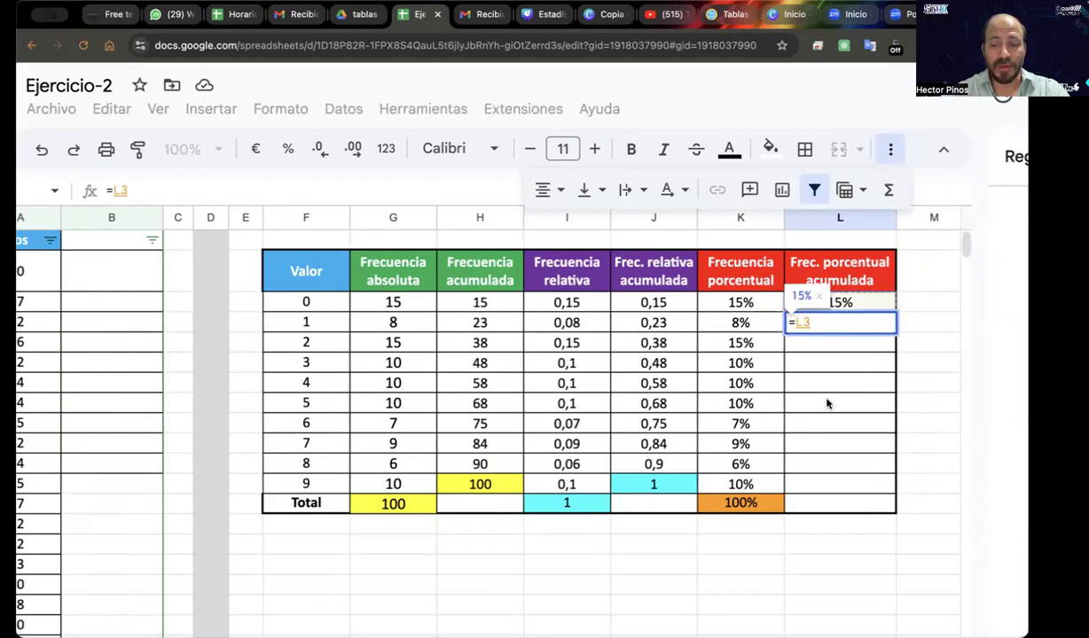
pyautogui.write('=')
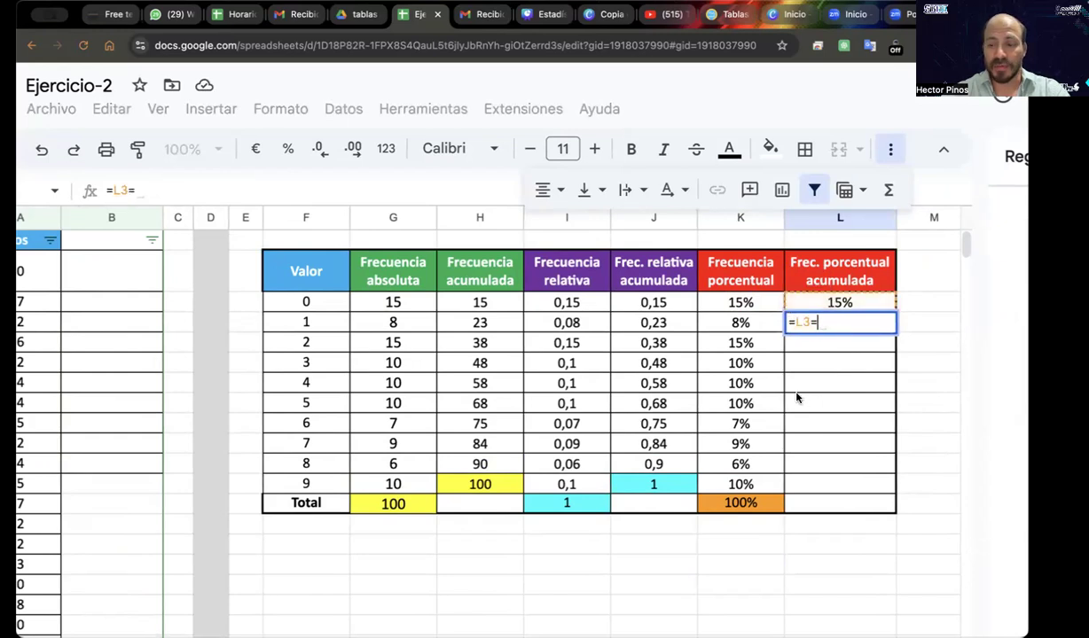
pyautogui.press('BackSpace')
pyautogui.write('+')
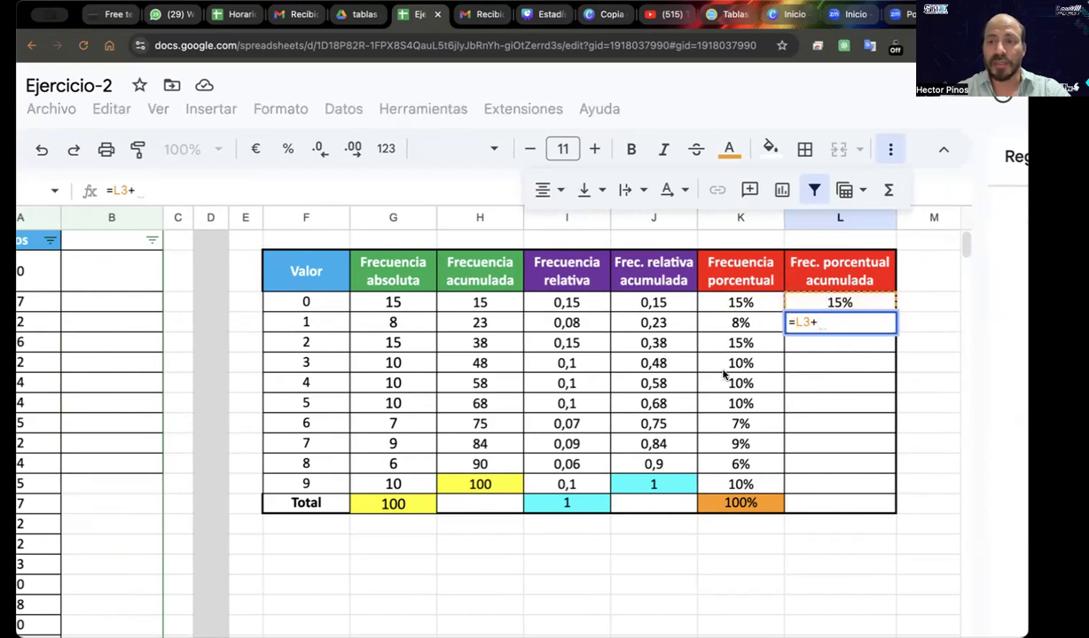
pyautogui.click(713, 320)
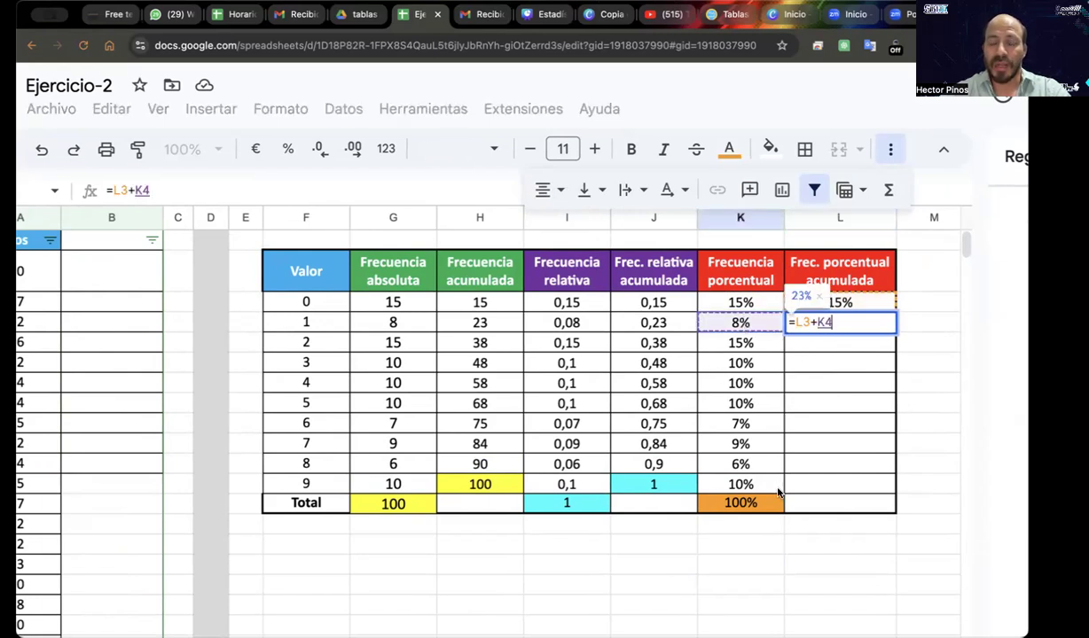
pyautogui.press('Return')
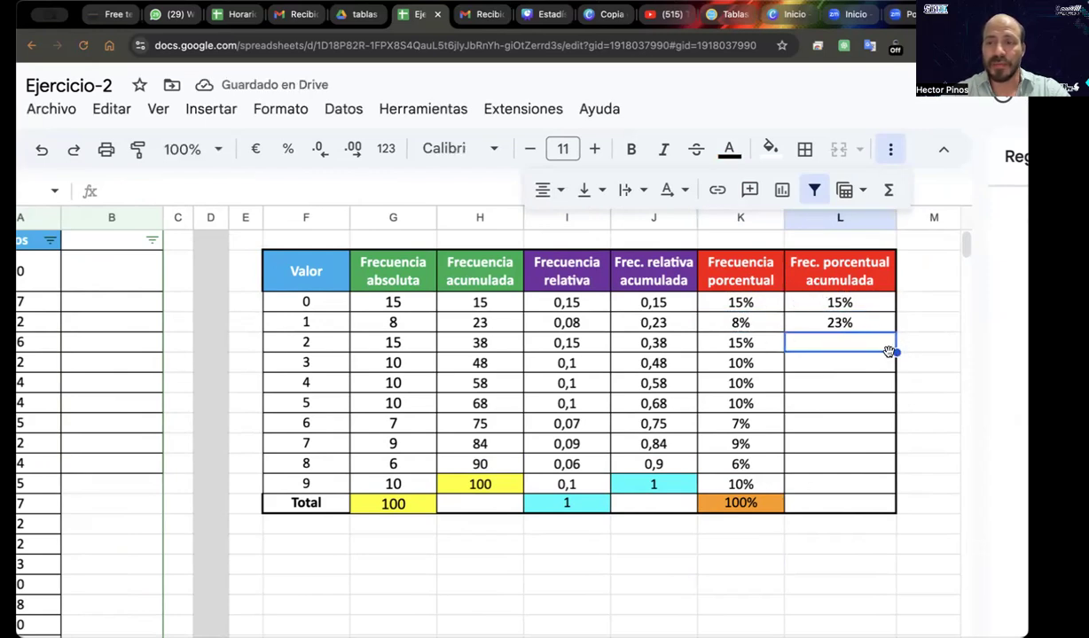
pyautogui.moveTo(896, 352)
pyautogui.mouseDown()
pyautogui.moveTo(877, 377)
pyautogui.moveTo(884, 494)
pyautogui.mouseUp()
pyautogui.click(921, 377)
pyautogui.click(869, 319)
pyautogui.moveTo(897, 331); pyautogui.dragTo(889, 501)
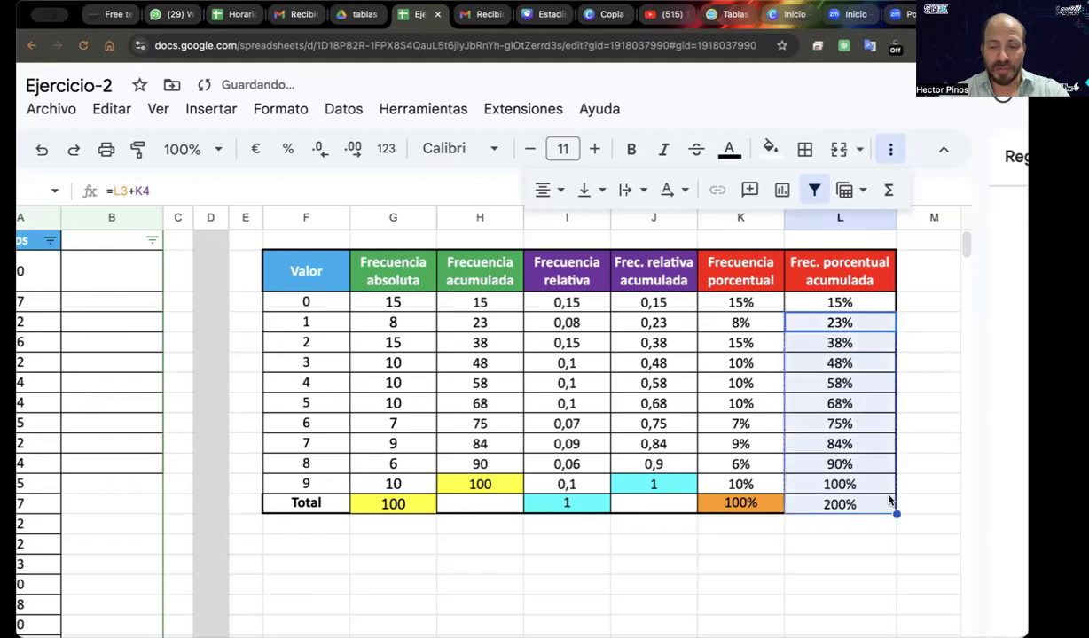
pyautogui.hotkey('ctrl', 'z')
# Copy the accumulated percentage formula from L4 down through L12, leaving out the Total row
pyautogui.moveTo(897, 331); pyautogui.dragTo(886, 493)
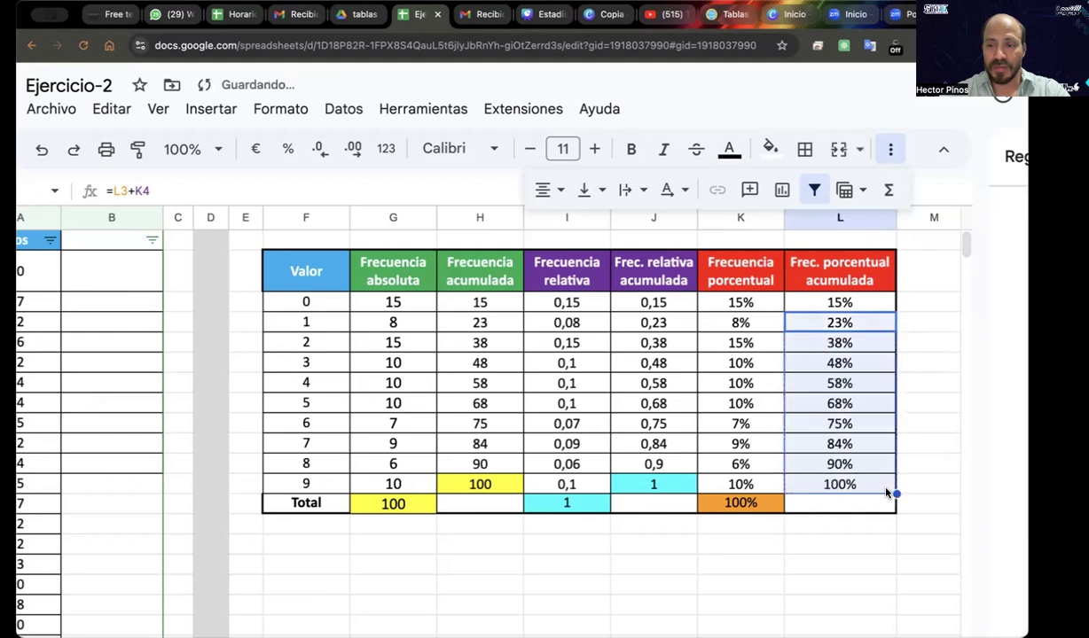
pyautogui.click(884, 529)
# Fill L12, the last value of the Frec. porcentual acumulada column, with orange
pyautogui.click(878, 485)
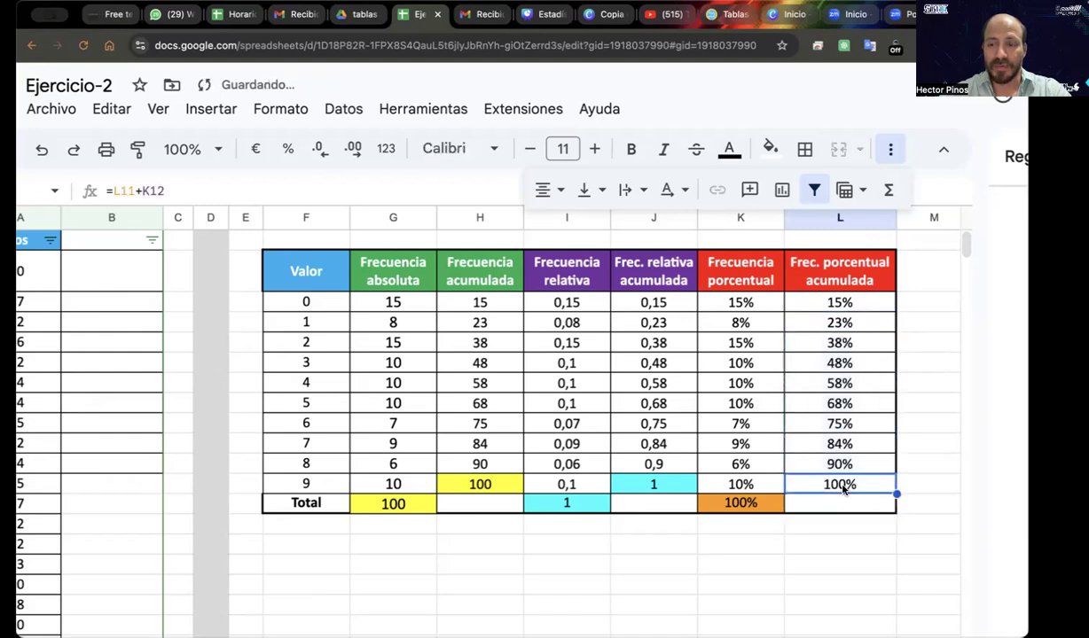
pyautogui.click(771, 149)
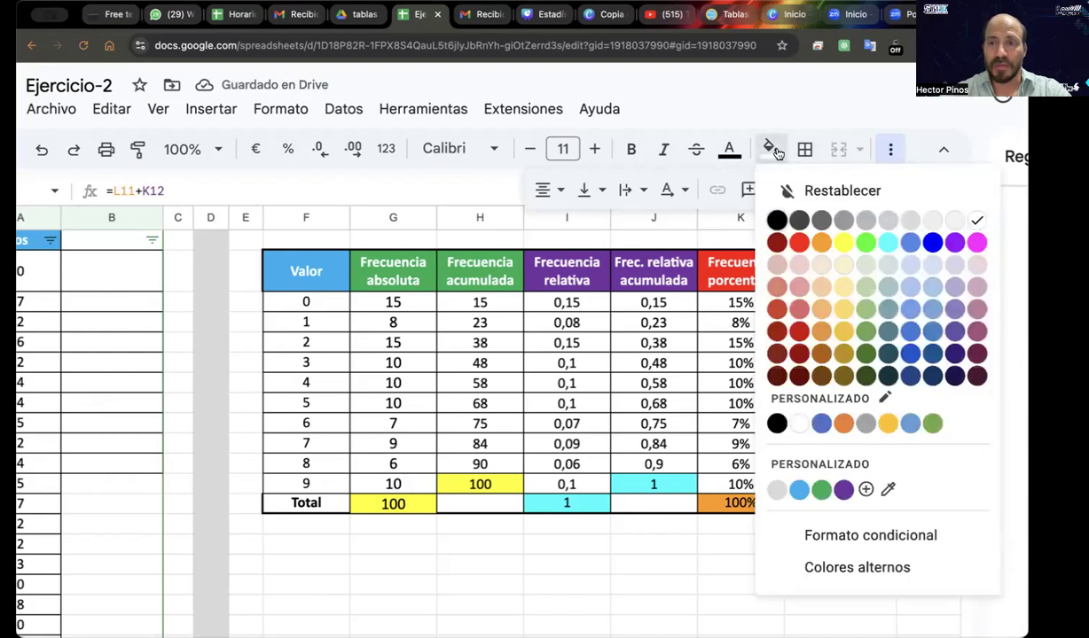
pyautogui.click(821, 242)
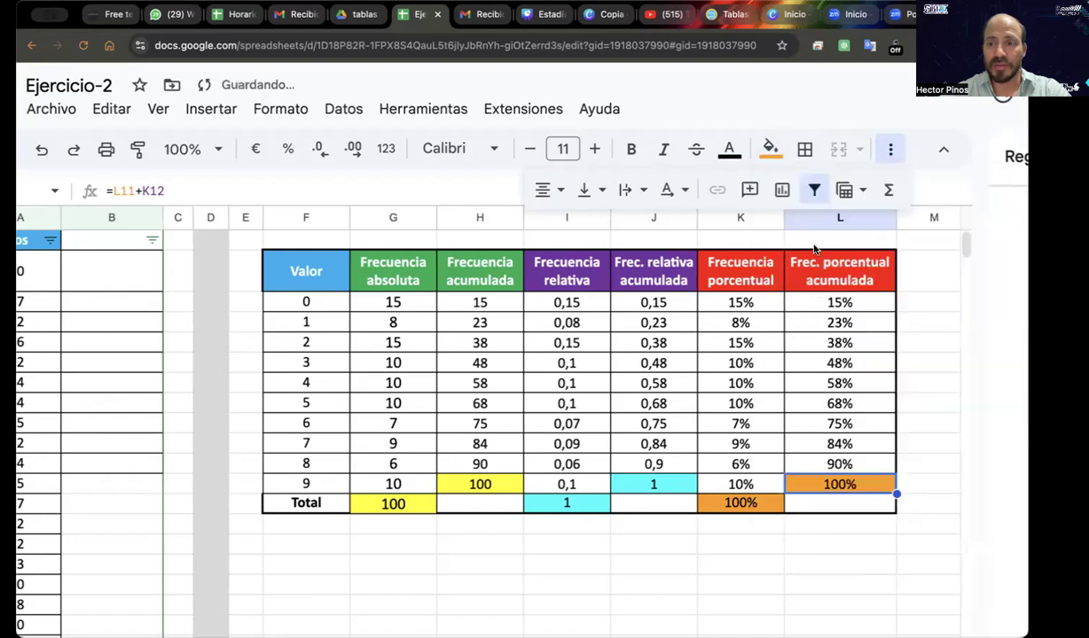
pyautogui.click(820, 545)
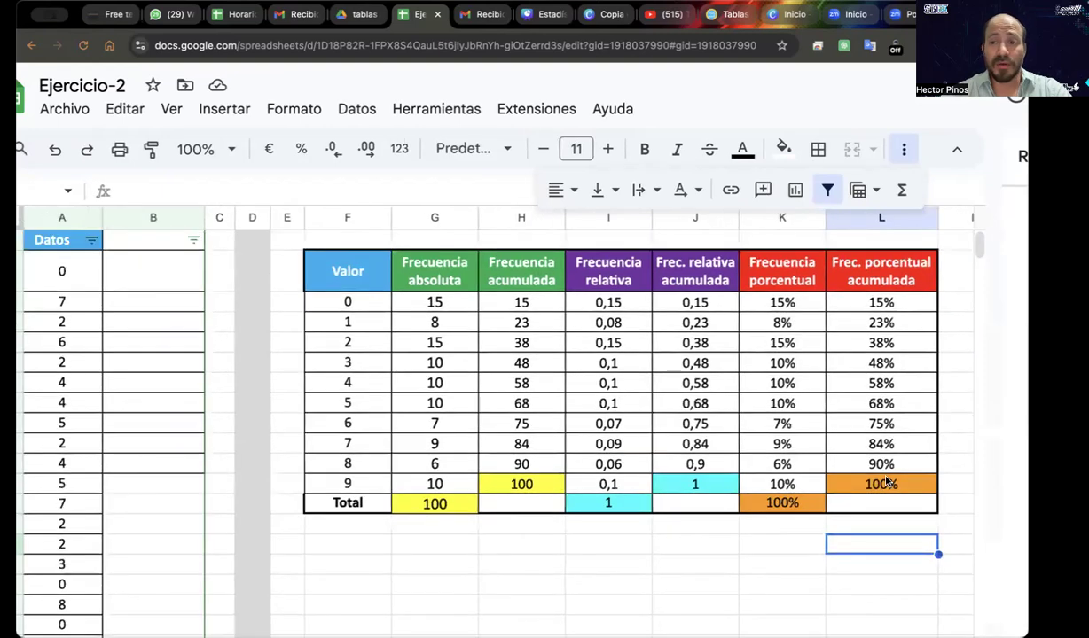
# Close the Reglas de validación de datos sidebar to free the space beside the frequency table
pyautogui.click(896, 439)
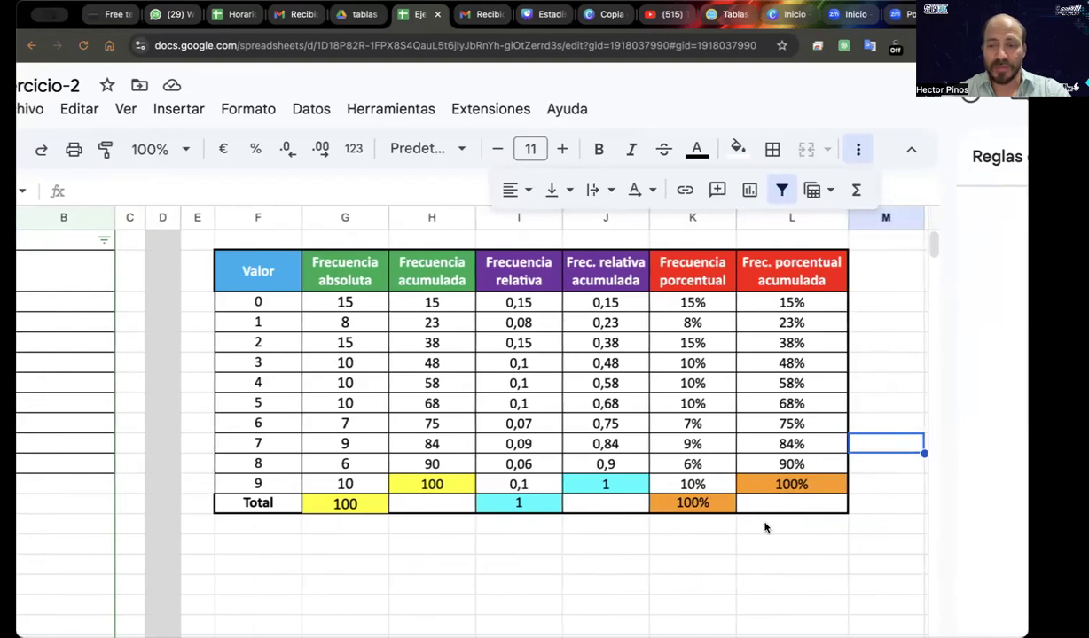
pyautogui.hotkey('ctrl', '0')
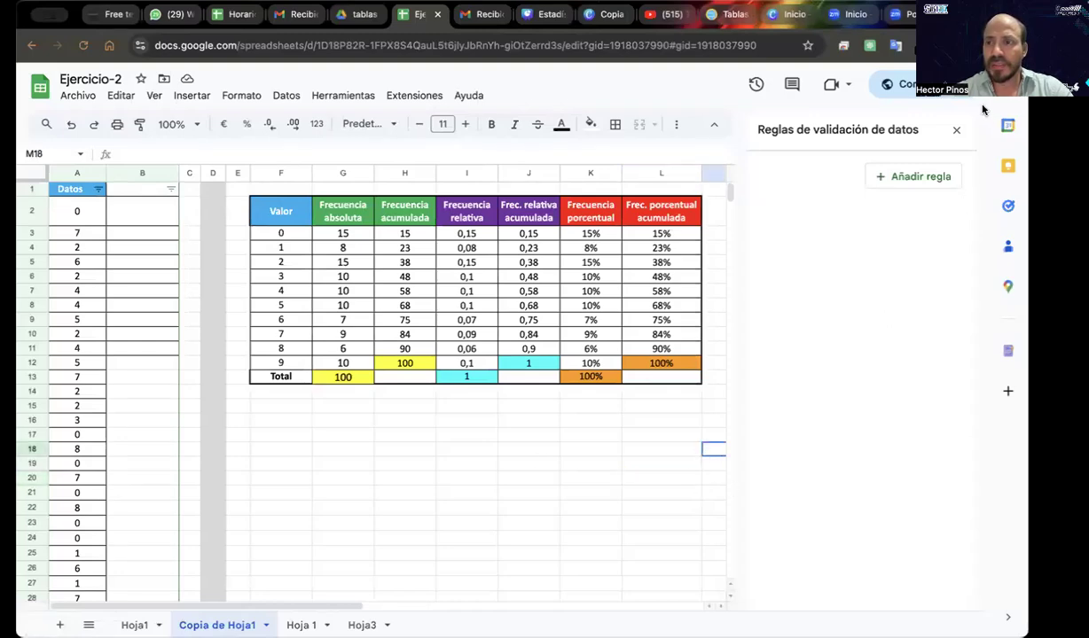
pyautogui.click(955, 131)
pyautogui.moveTo(728, 348); pyautogui.dragTo(746, 360)
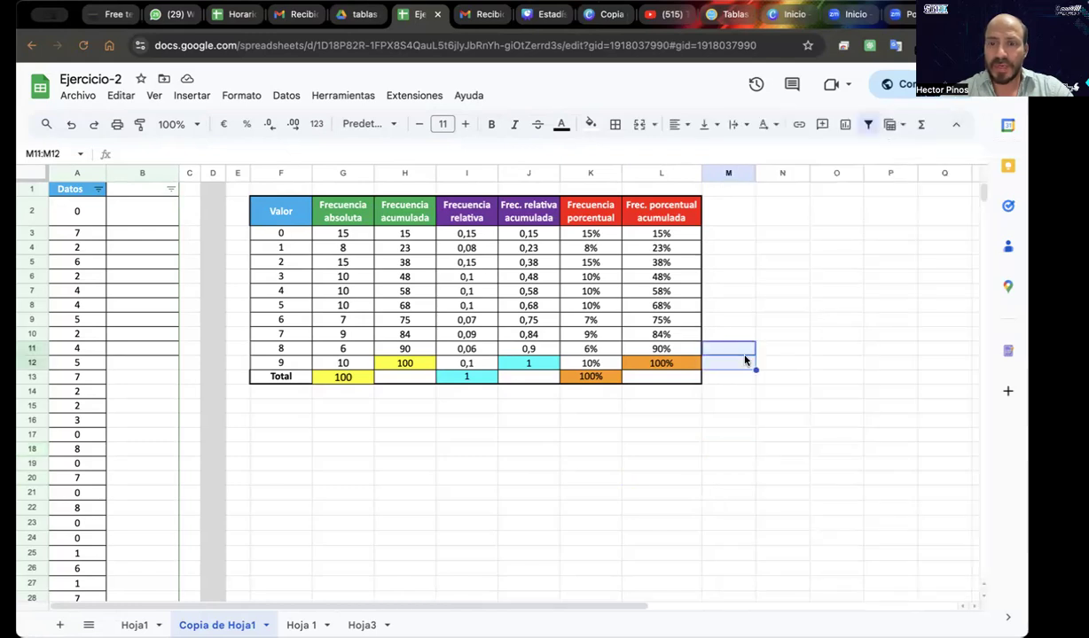
pyautogui.click(603, 462)
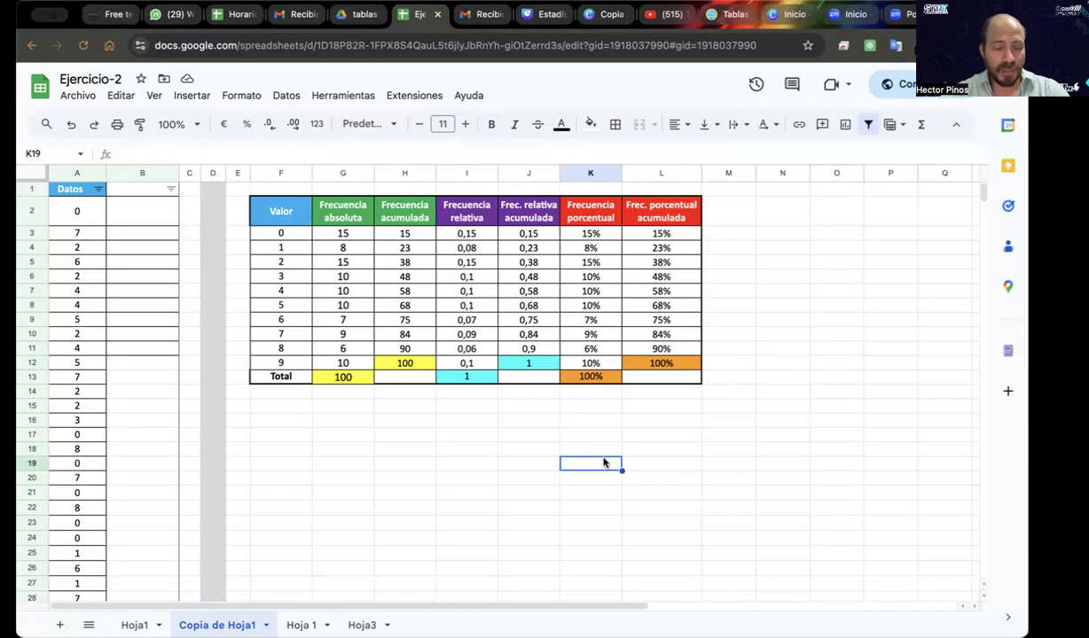
# Insert a chart from the Frecuencia porcentual values in K3:K12
pyautogui.click(593, 235)
pyautogui.keyDown('shift'); pyautogui.click(603, 365); pyautogui.keyUp('shift')
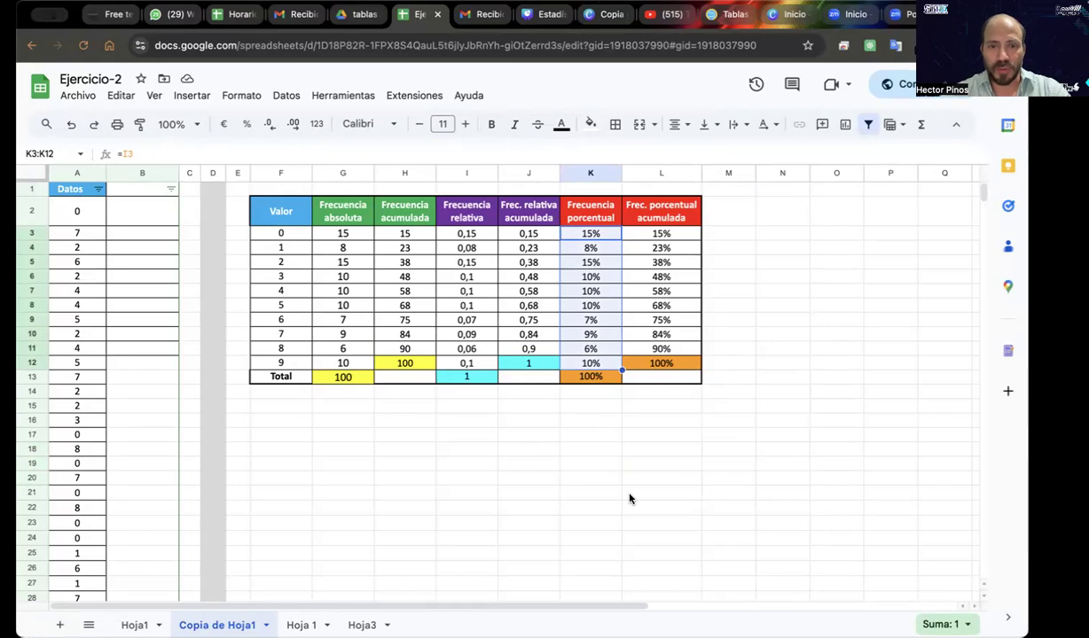
pyautogui.click(630, 499)
pyautogui.click(592, 234)
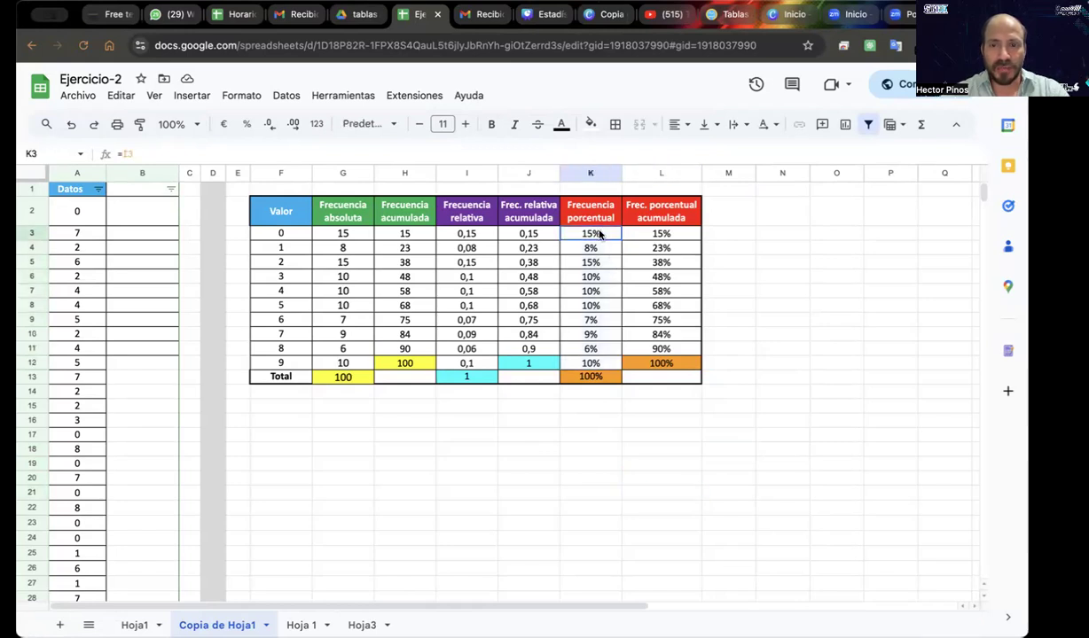
pyautogui.keyDown('shift'); pyautogui.click(591, 363); pyautogui.keyUp('shift')
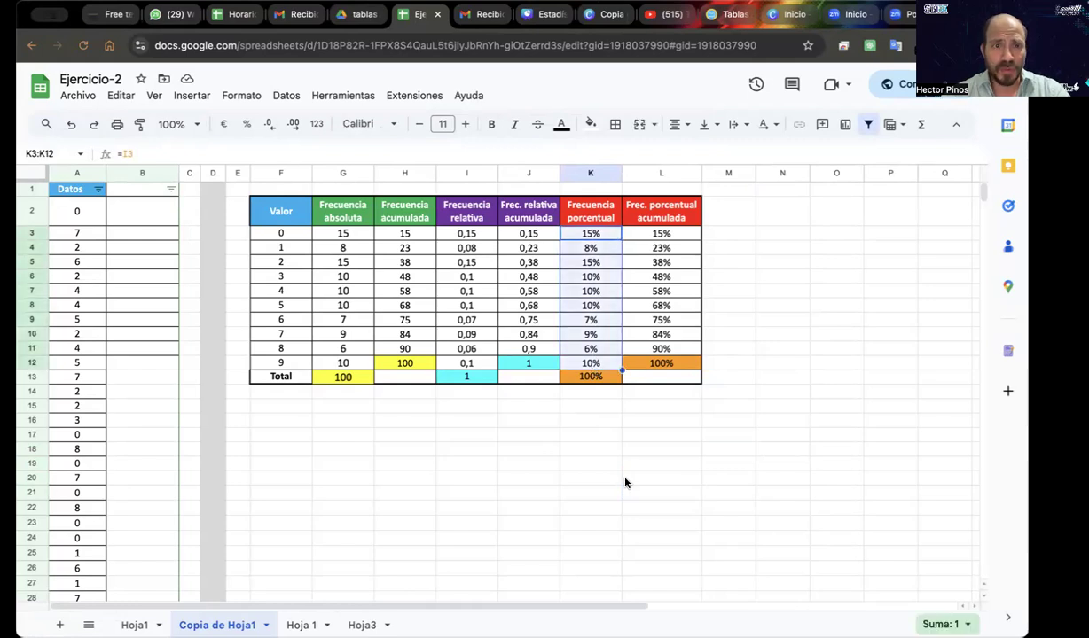
pyautogui.click(189, 96)
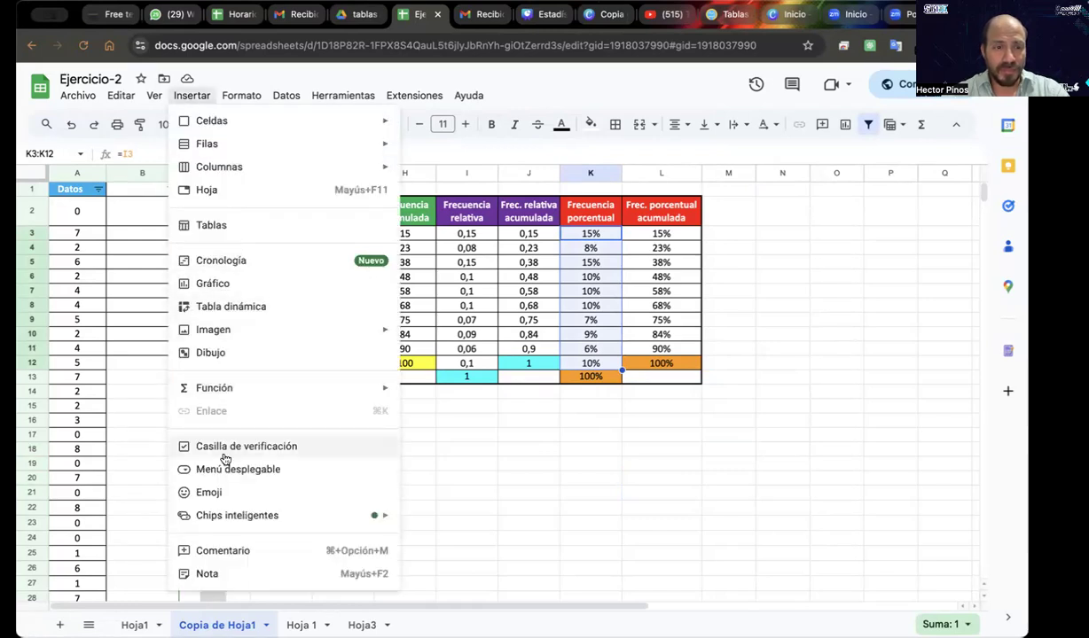
pyautogui.click(228, 285)
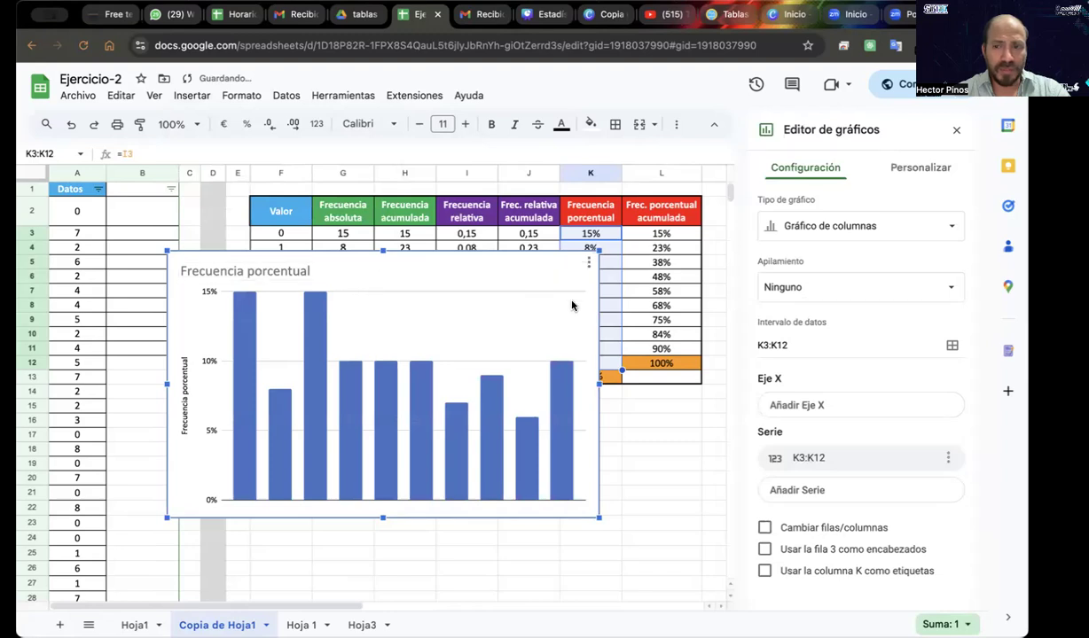
# Try the line chart and the pie chart types for the Frecuencia porcentual chart
pyautogui.click(915, 223)
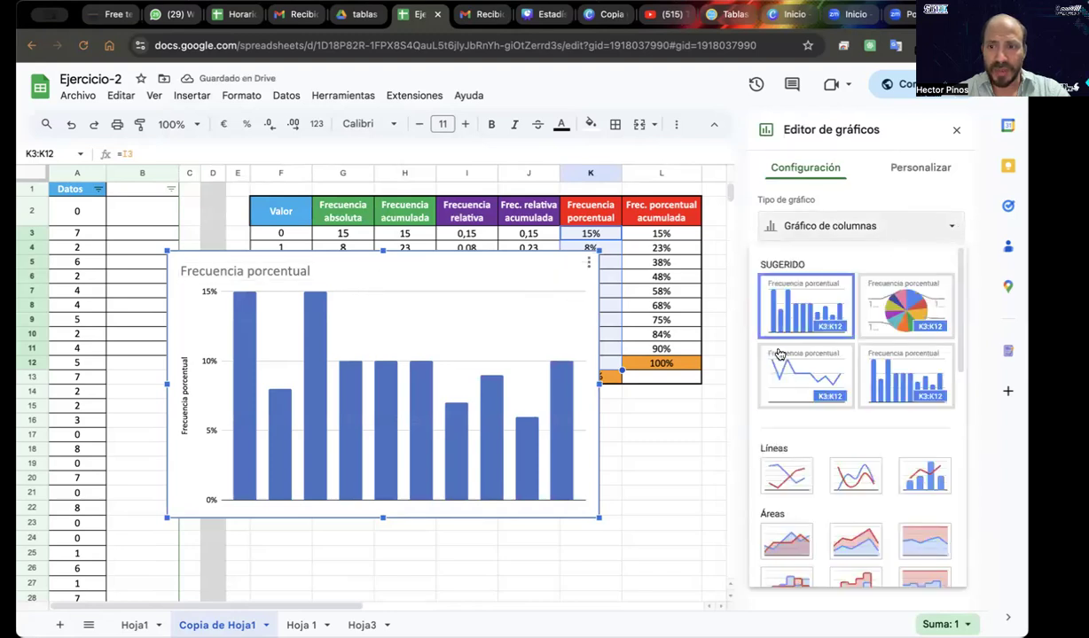
pyautogui.click(795, 382)
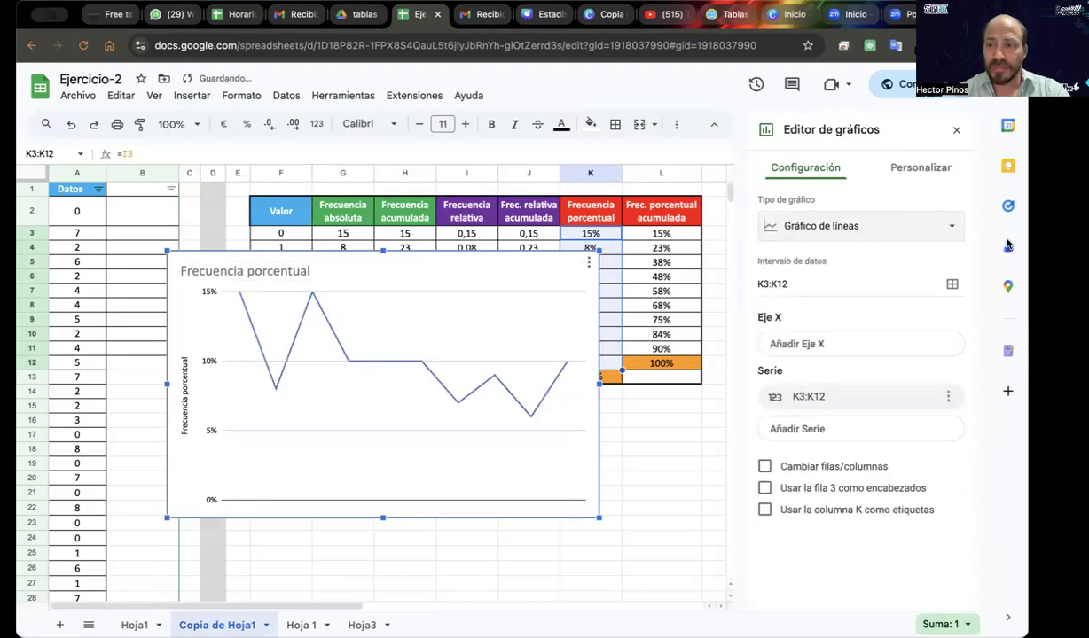
pyautogui.click(956, 226)
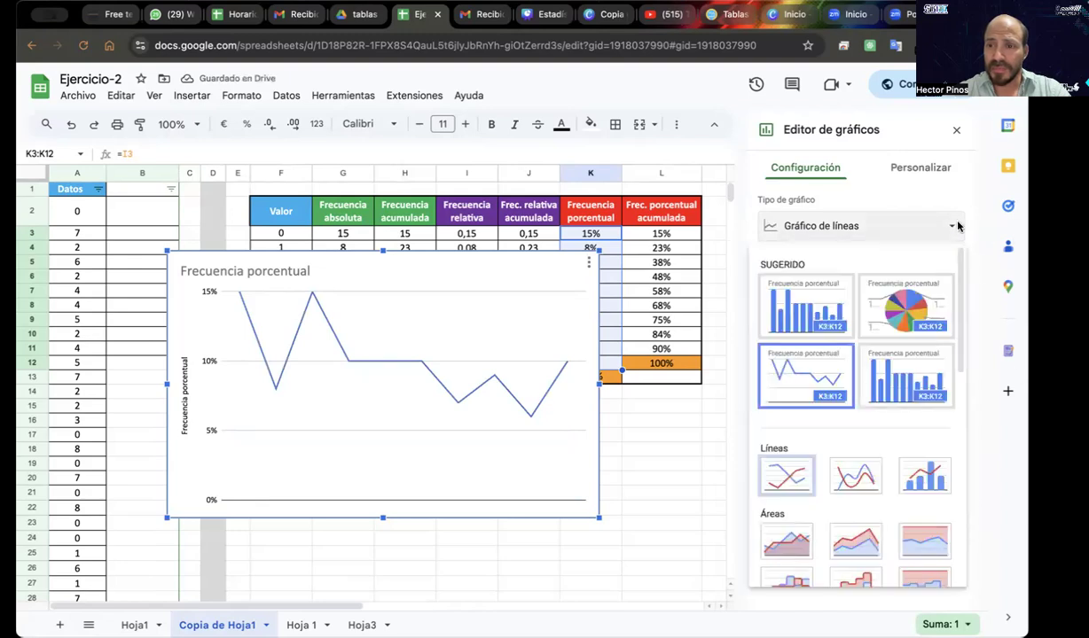
pyautogui.click(891, 293)
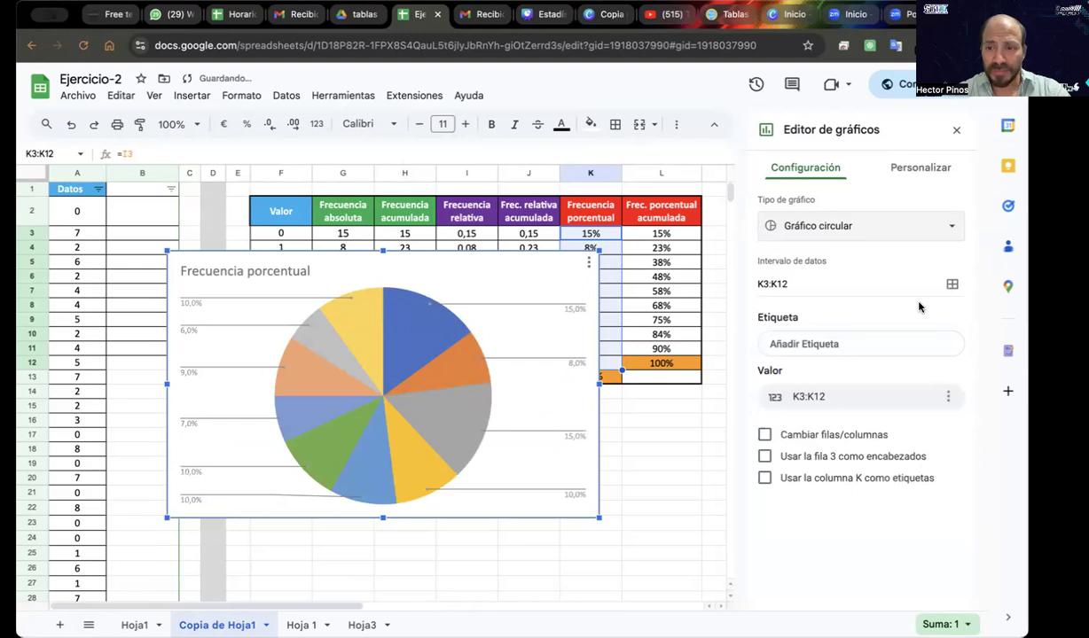
# Set the Frecuencia porcentual chart to a combo chart, then shrink and place it directly below the frequency table
pyautogui.click(951, 228)
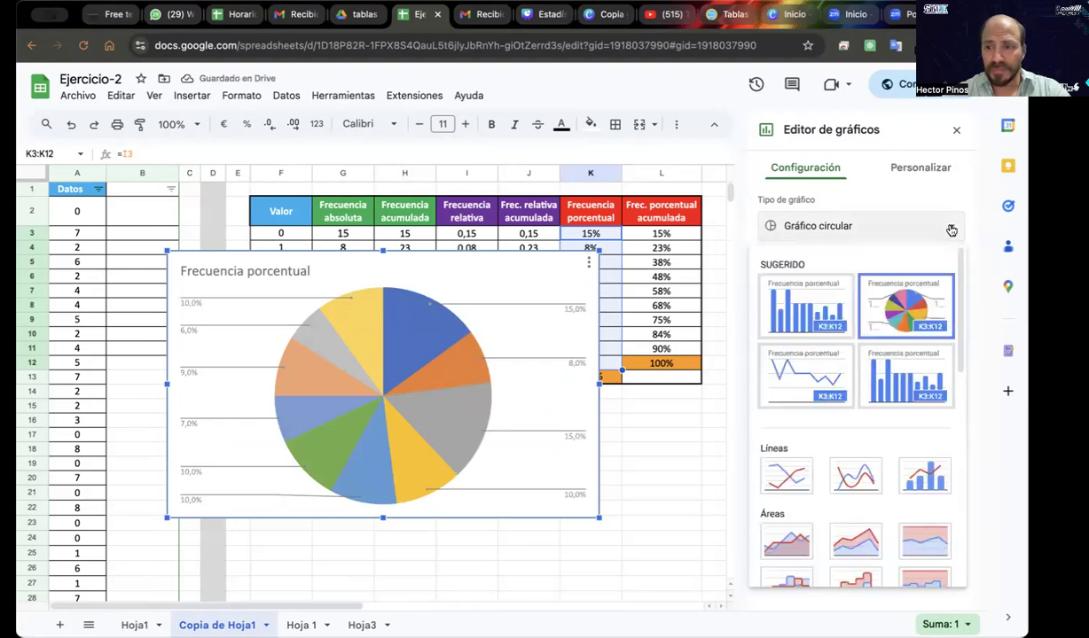
pyautogui.click(891, 378)
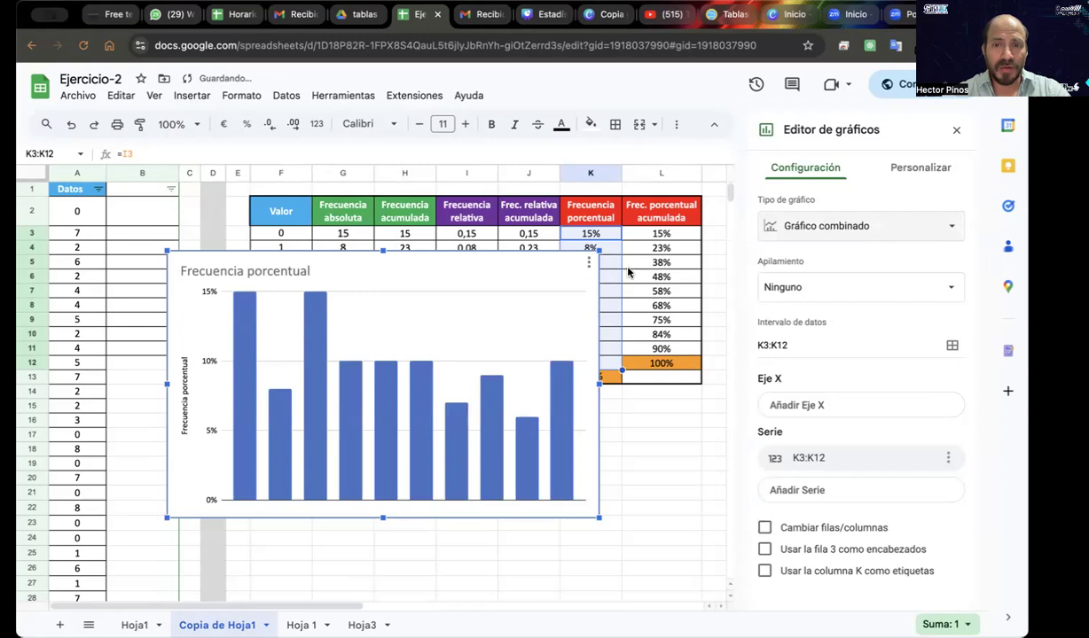
pyautogui.moveTo(599, 251); pyautogui.dragTo(564, 453)
pyautogui.click(661, 463)
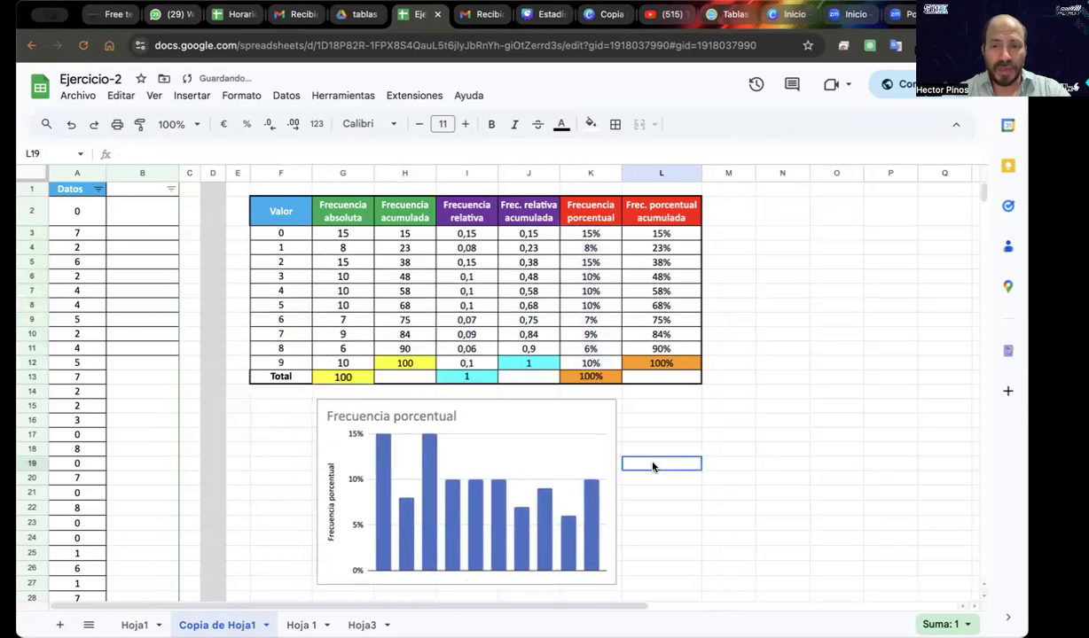
pyautogui.click(660, 493)
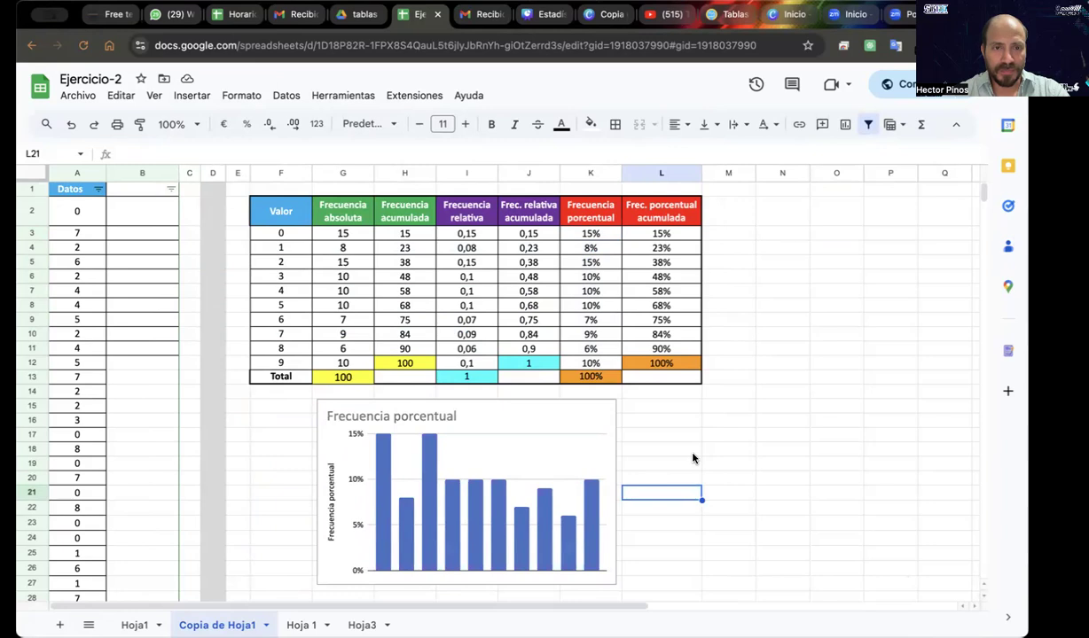
pyautogui.click(561, 429)
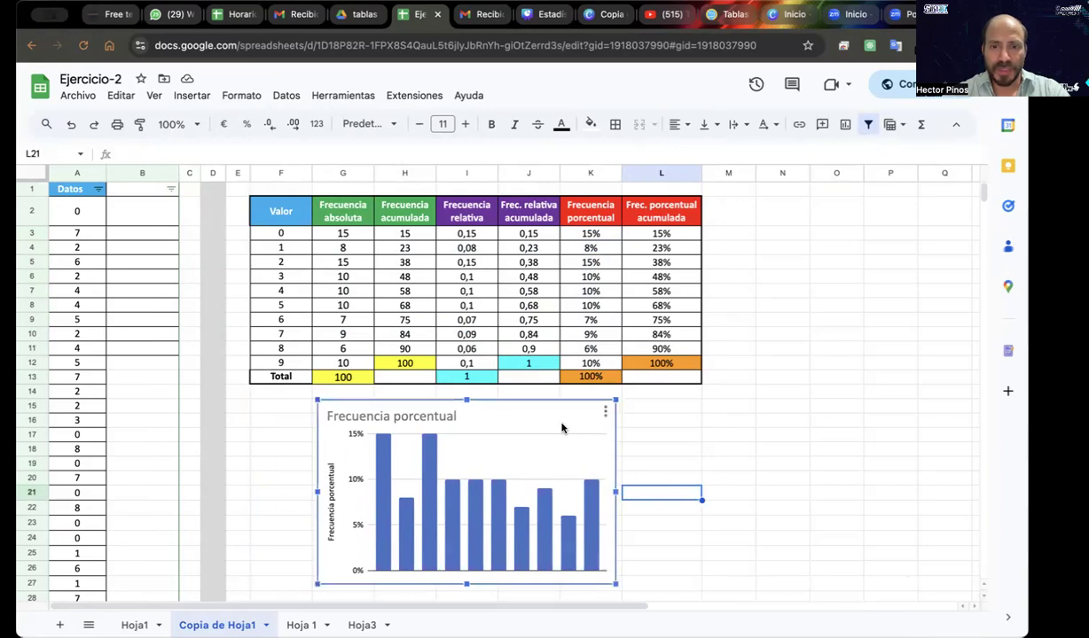
pyautogui.click(606, 410)
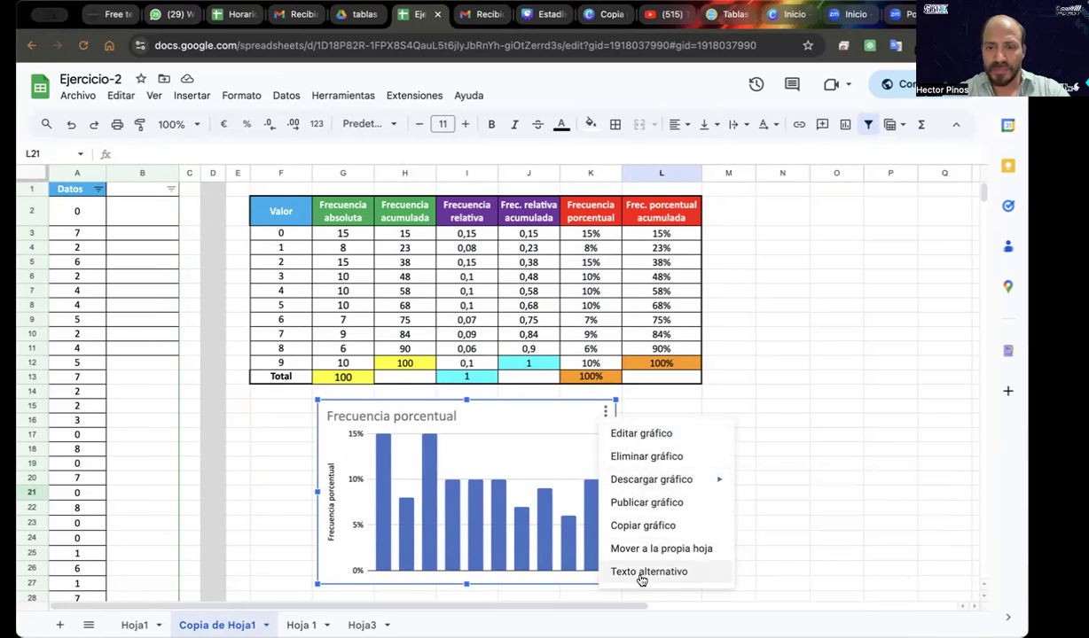
pyautogui.moveTo(671, 487)
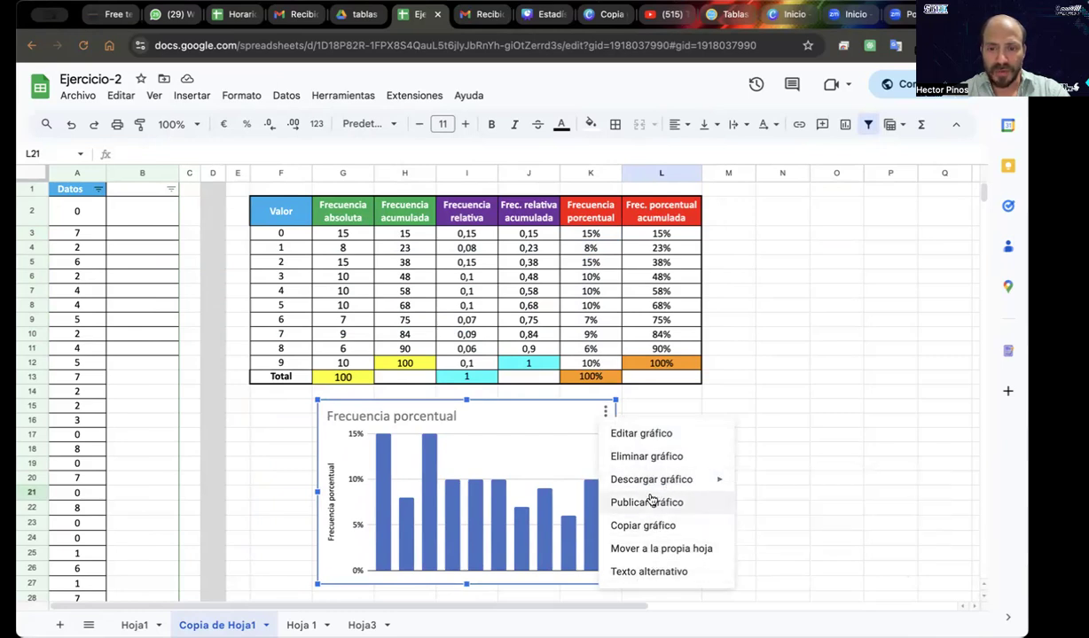
pyautogui.click(522, 428)
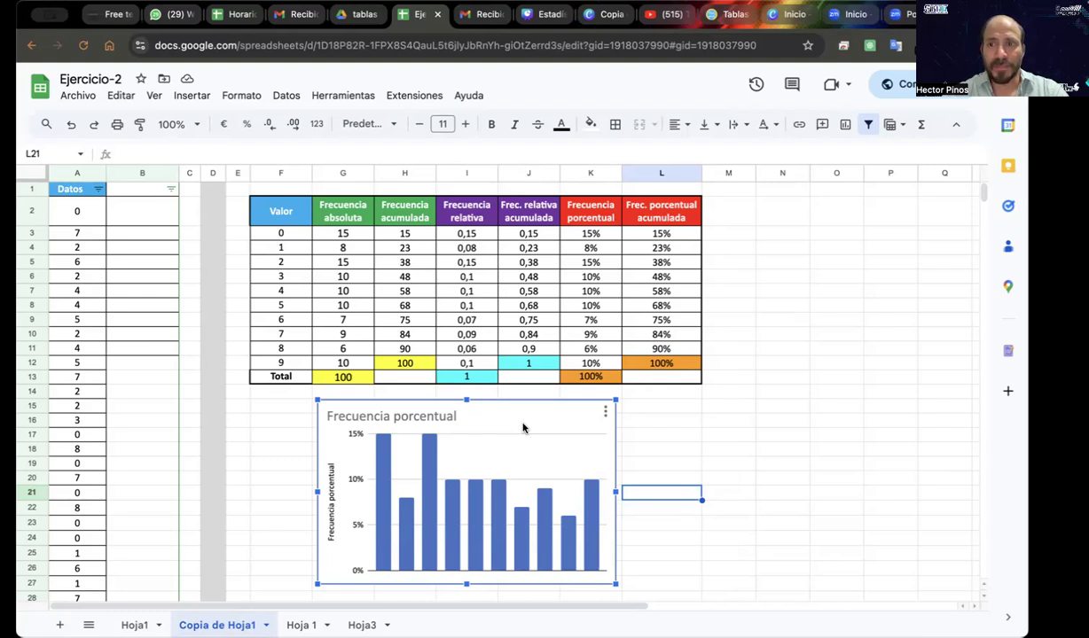
pyautogui.click(719, 390)
pyautogui.click(821, 319)
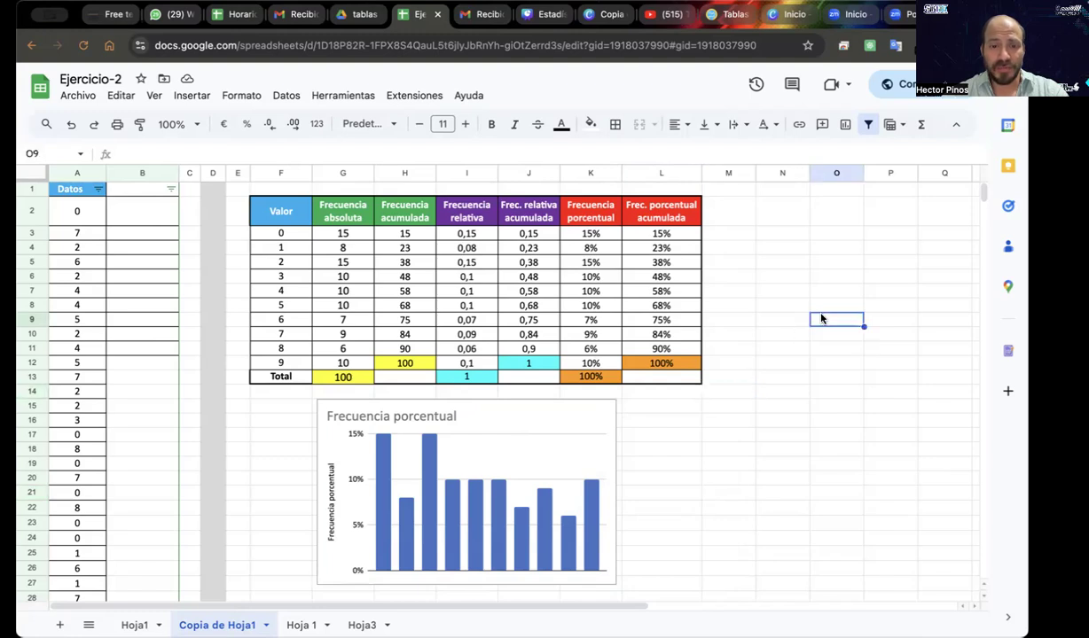
# Switch to the Estadística Inferencial 2P 24-25 presentation in Canva and examine pages 47 to 50 on the challenge, frequency tables, their graphs and histograms
pyautogui.click(527, 16)
pyautogui.scroll(5, 542, 292)
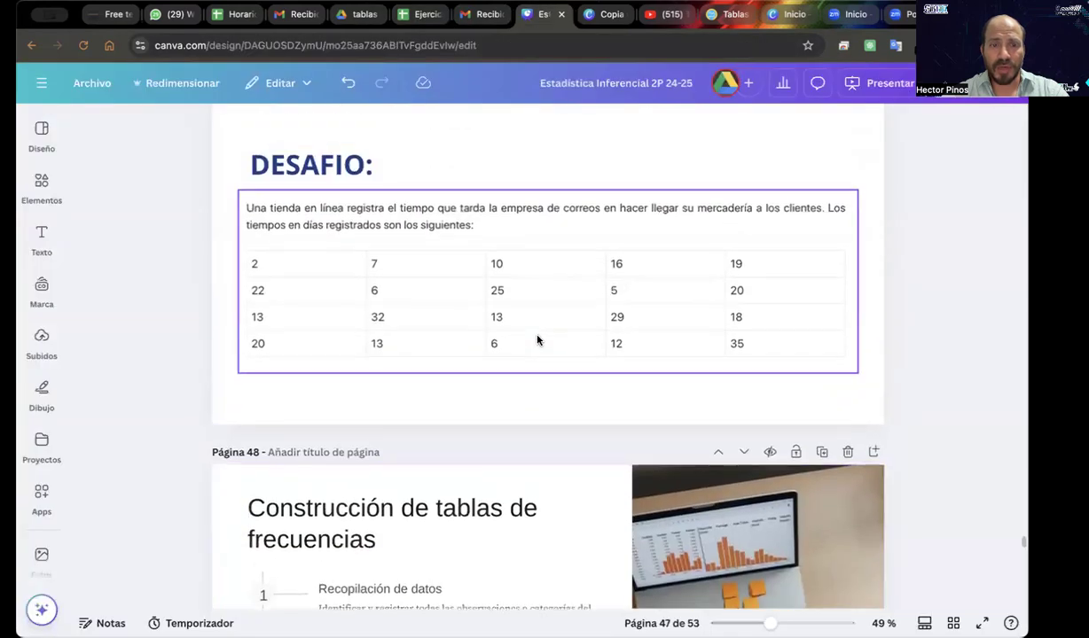
pyautogui.scroll(-5, 537, 340)
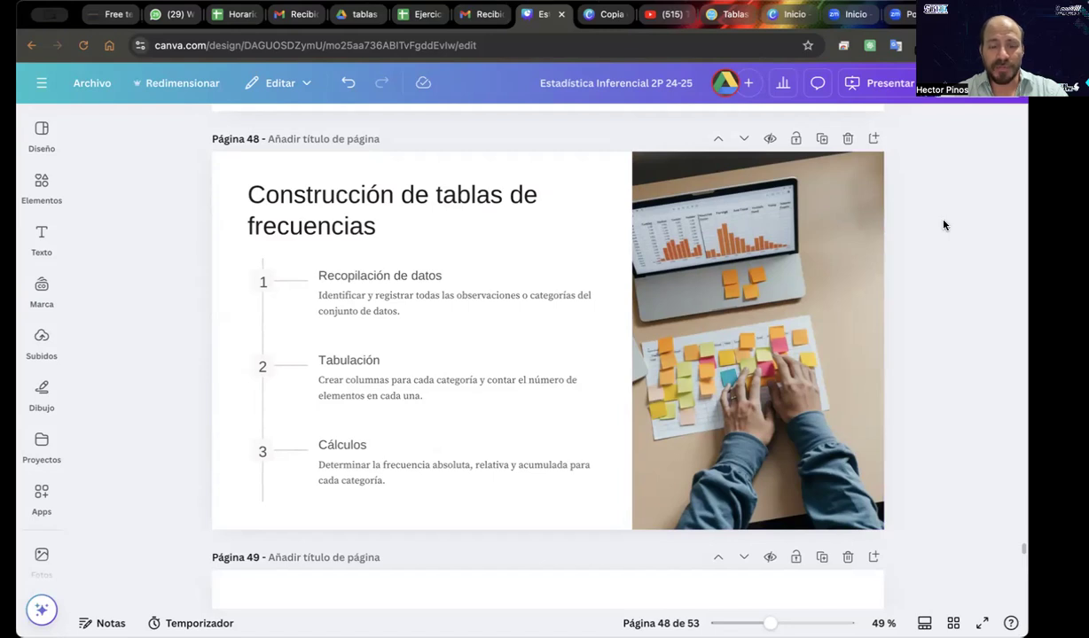
pyautogui.scroll(-1, 943, 226)
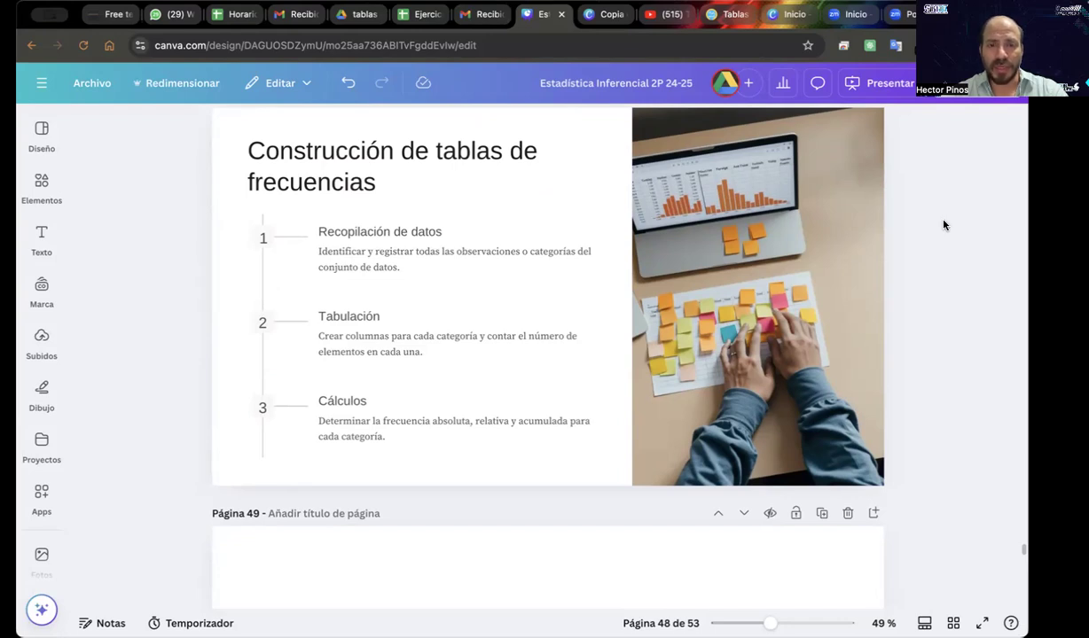
pyautogui.scroll(-5, 943, 225)
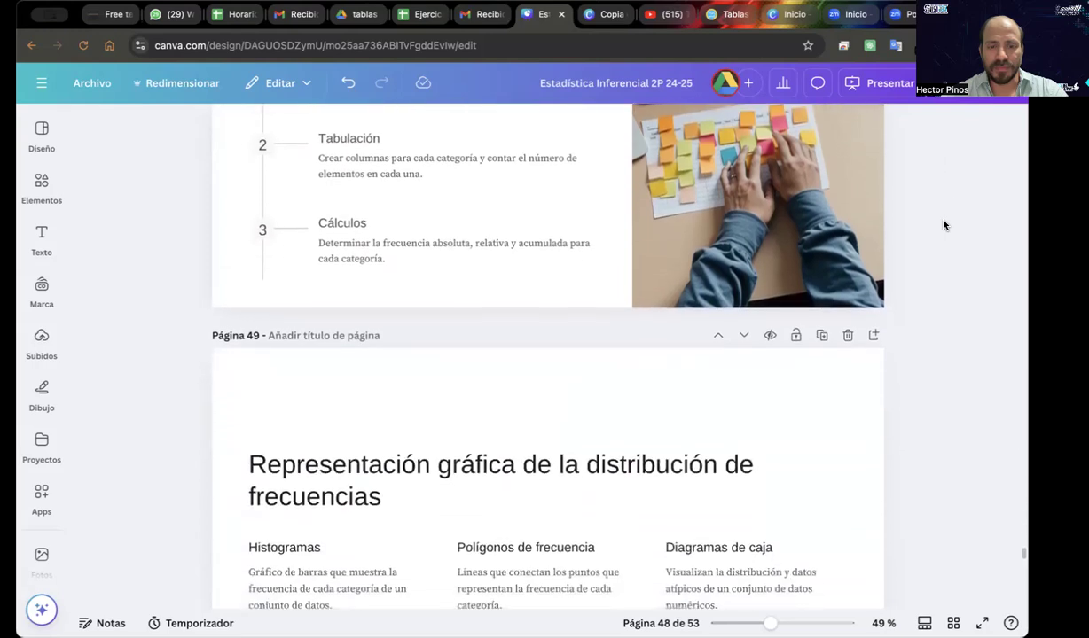
pyautogui.scroll(1, 944, 226)
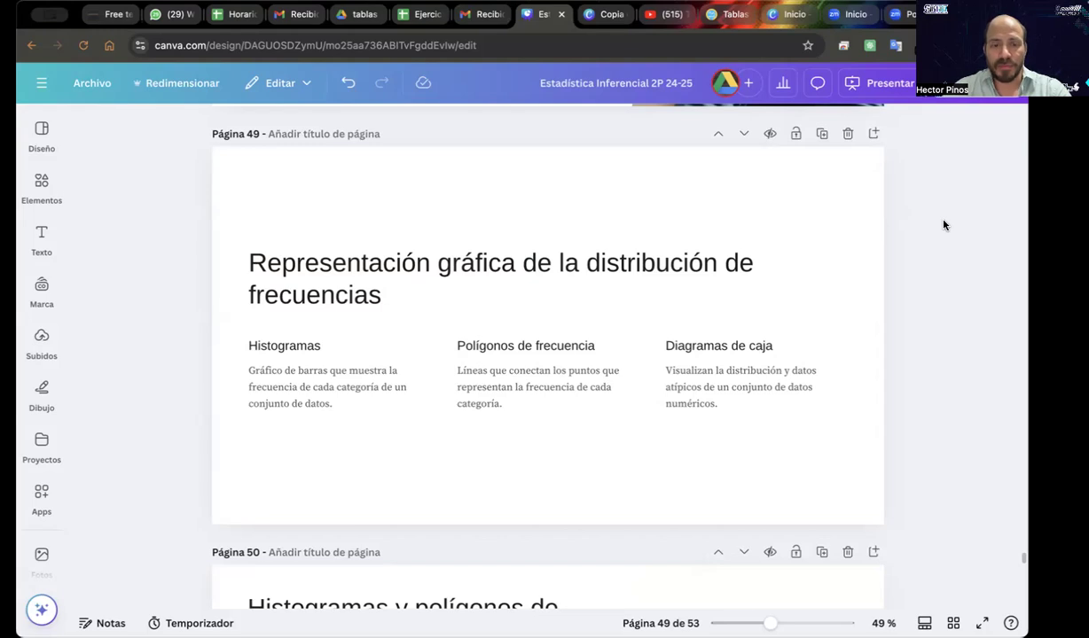
pyautogui.scroll(-1, 943, 225)
pyautogui.scroll(2, 944, 225)
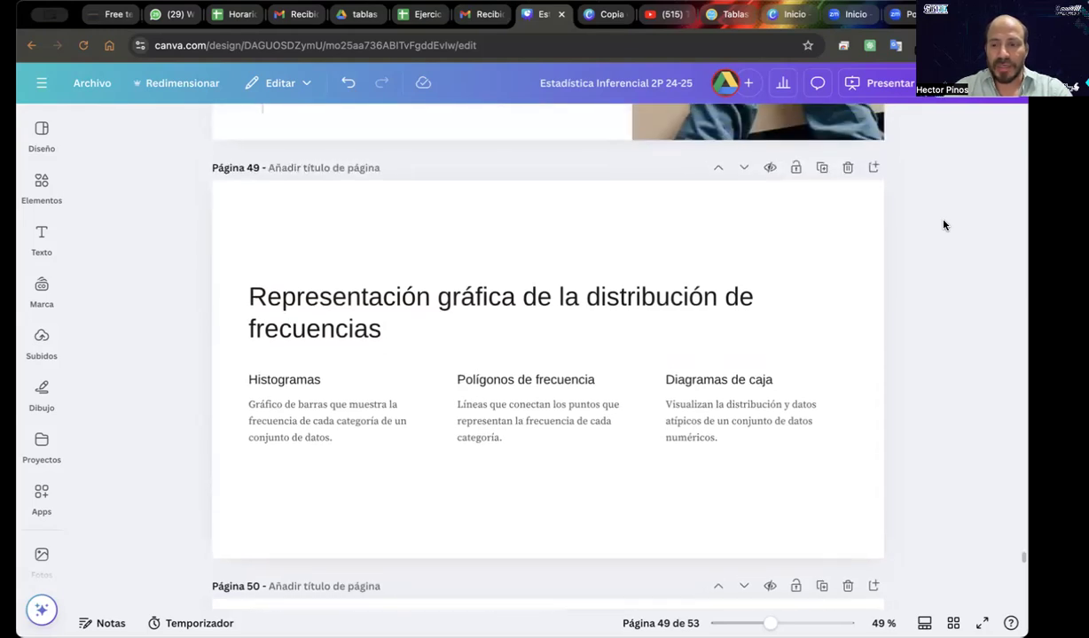
pyautogui.scroll(-8, 943, 225)
pyautogui.scroll(-2, 943, 225)
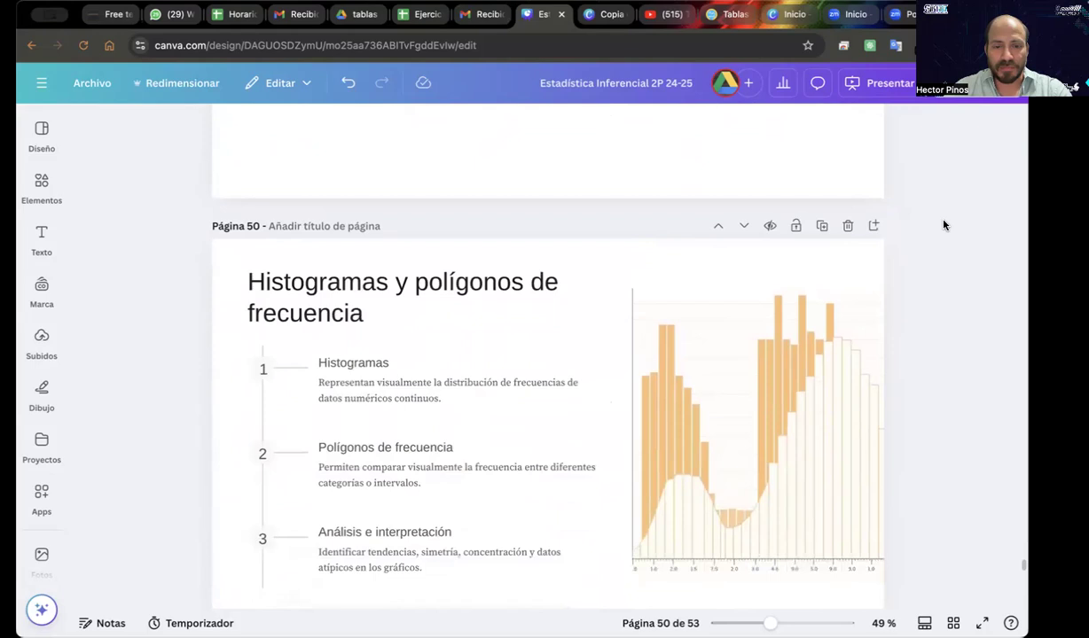
pyautogui.scroll(-1, 944, 224)
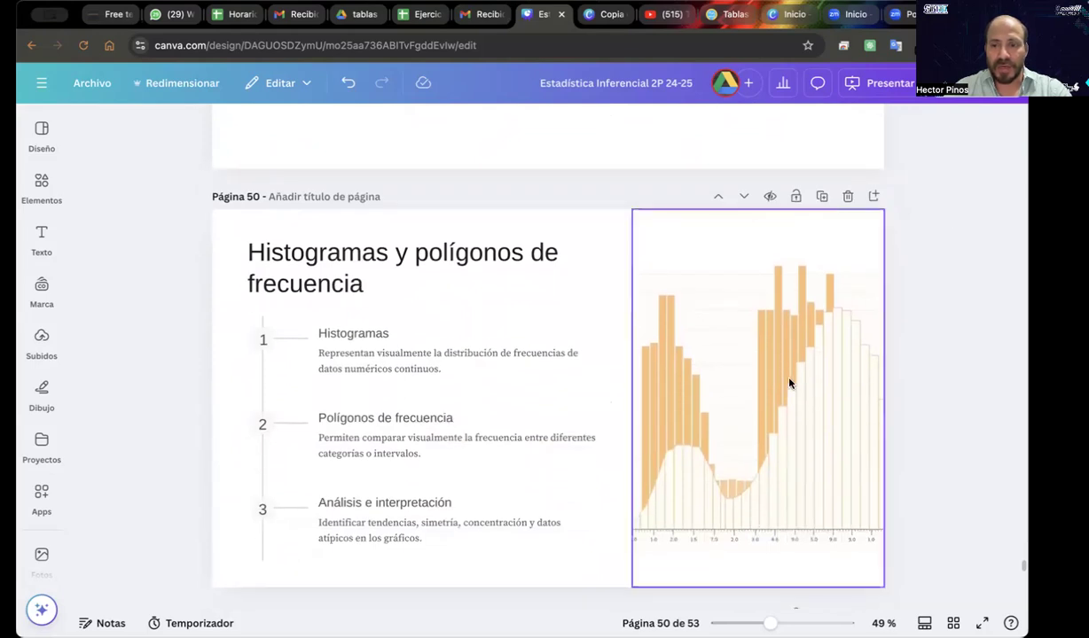